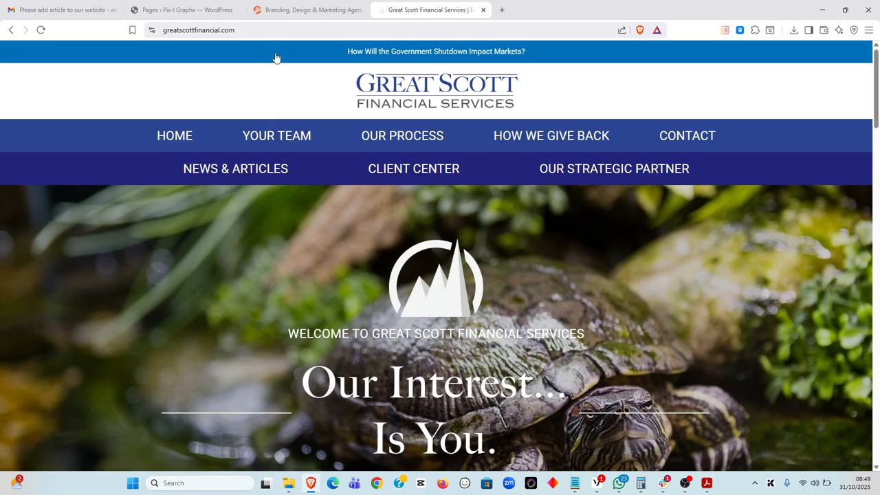
Log in to the Great Scott Financial Services WordPress admin at /wp-admin using the saved login
click(294, 29)
text(//)
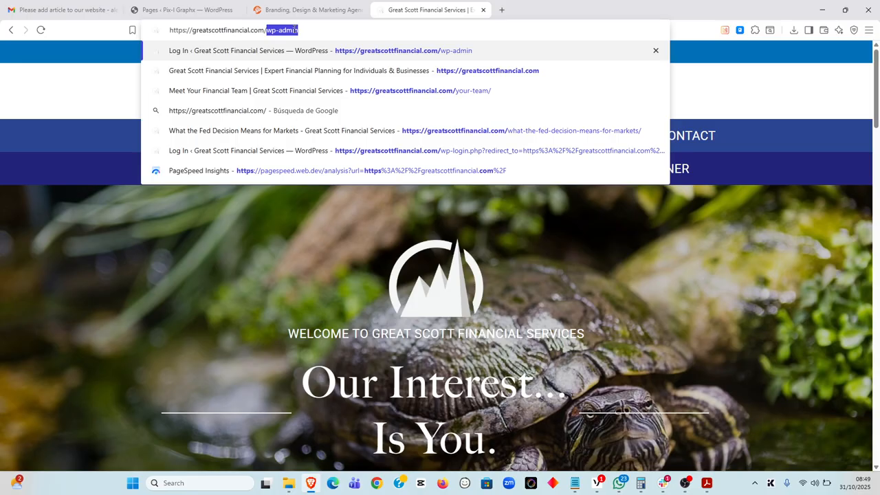
key(Right)
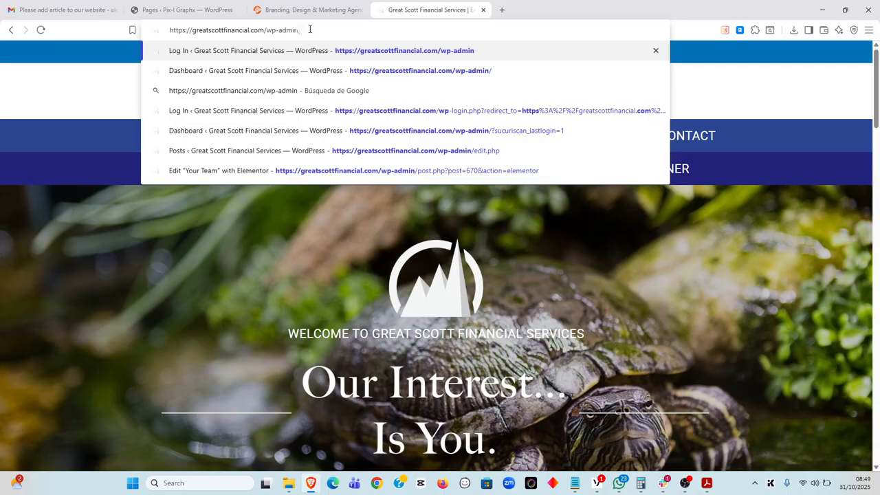
key(Return)
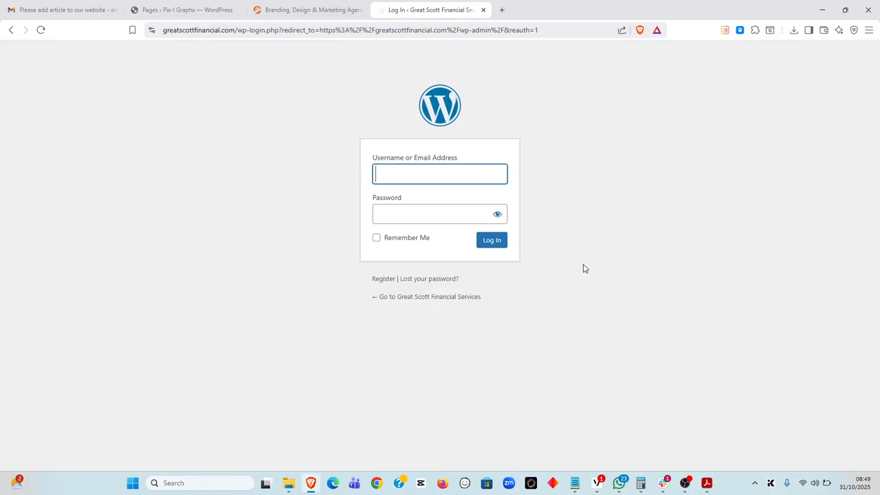
click(529, 214)
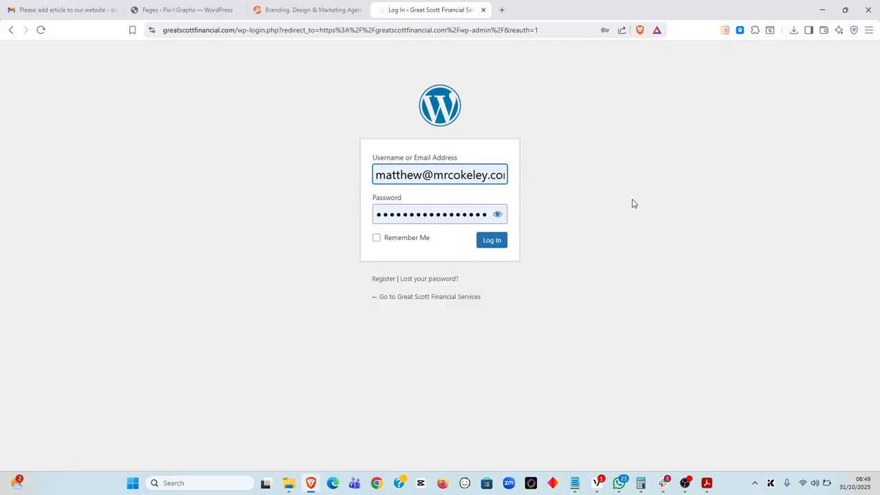
click(499, 242)
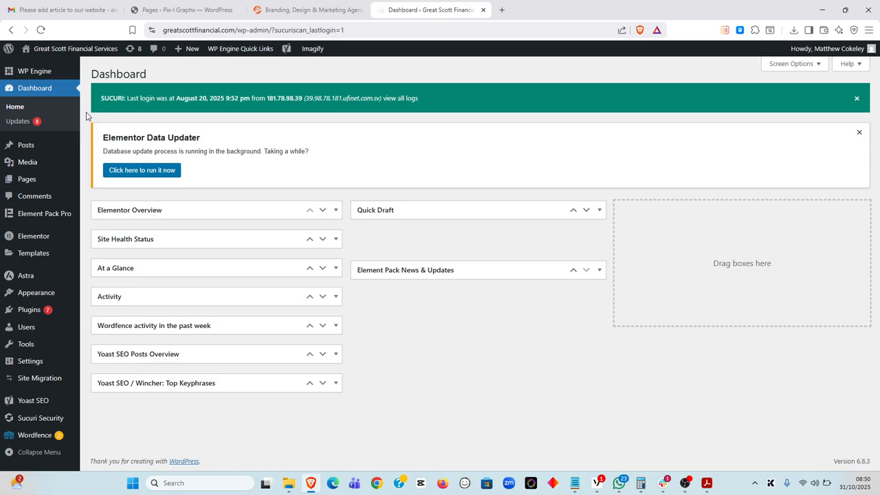
Open the Posts list and launch 'Teaching Teens Financial Responsibility' with Elementor in a new tab
mouse_move(26, 146)
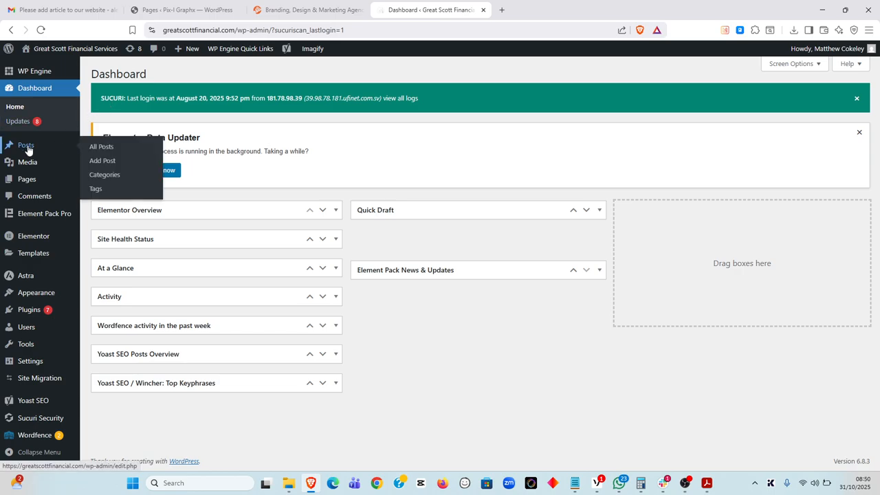
click(26, 147)
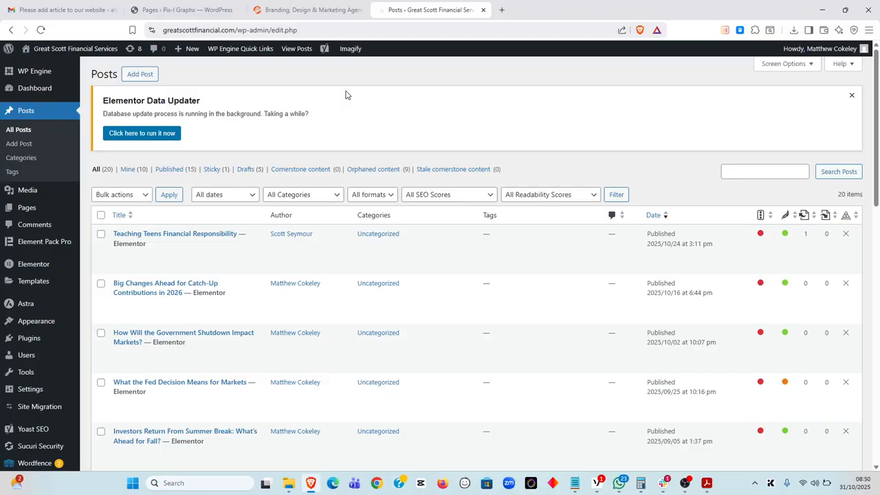
mouse_move(156, 244)
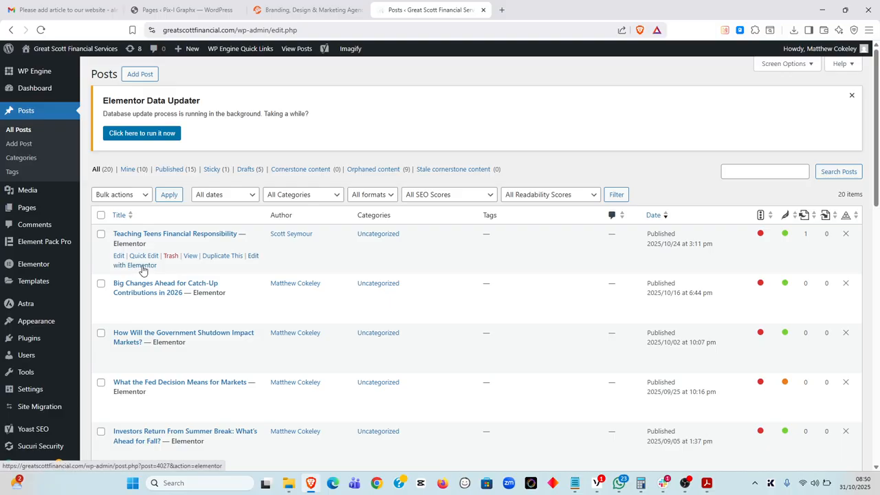
right_click(253, 257)
click(302, 267)
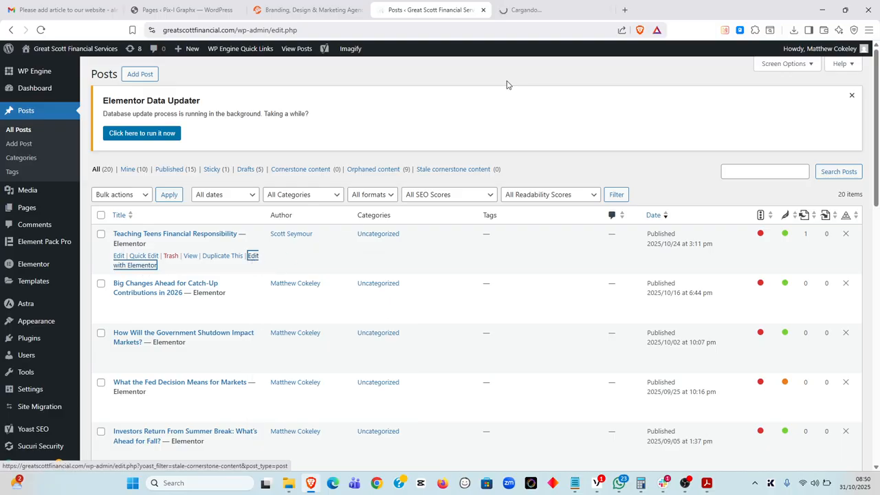
click(571, 8)
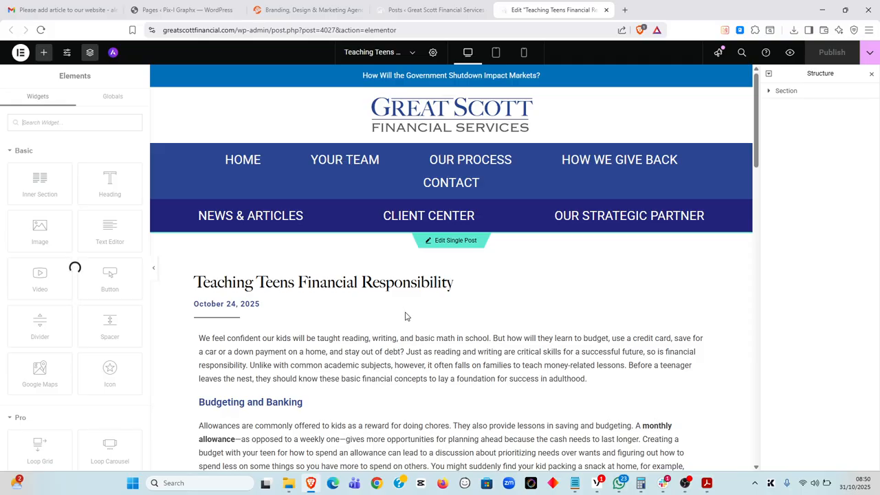
click(420, 350)
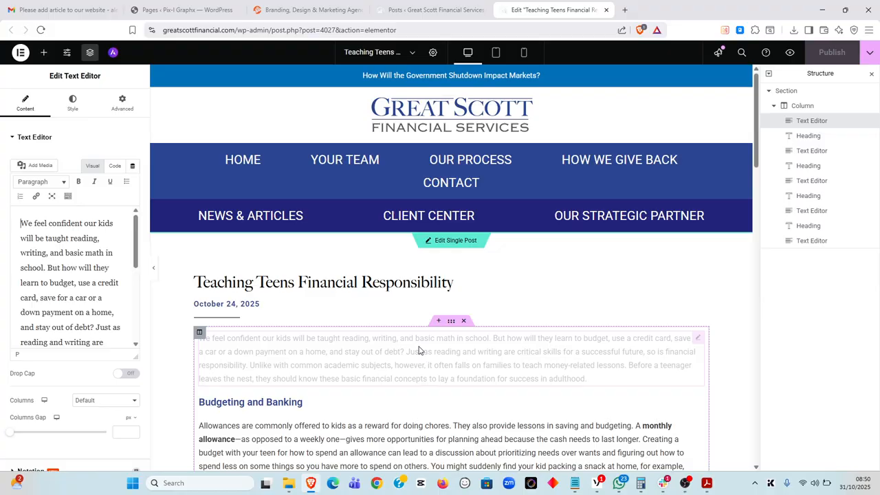
scroll(420, 347, down, 1)
scroll(421, 347, down, 1)
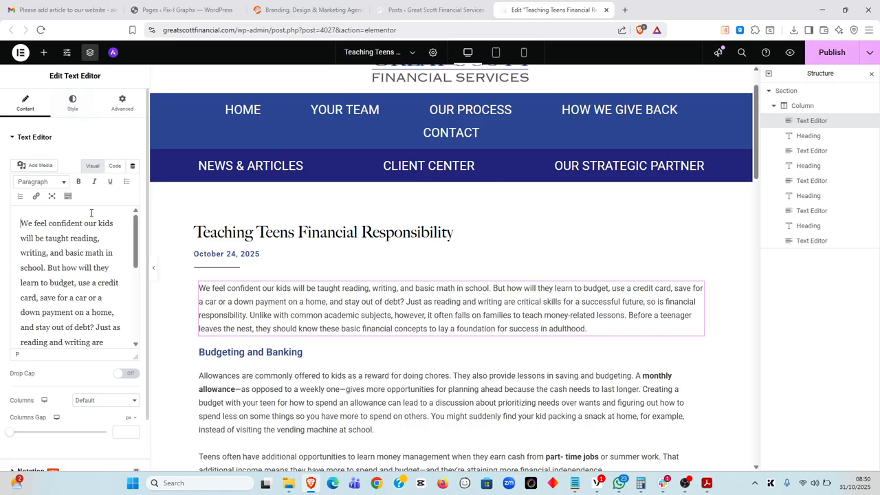
click(73, 108)
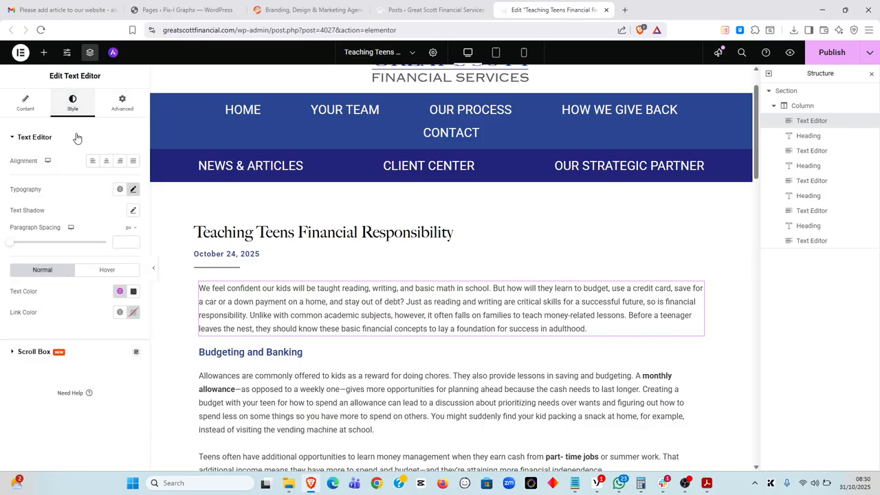
click(133, 190)
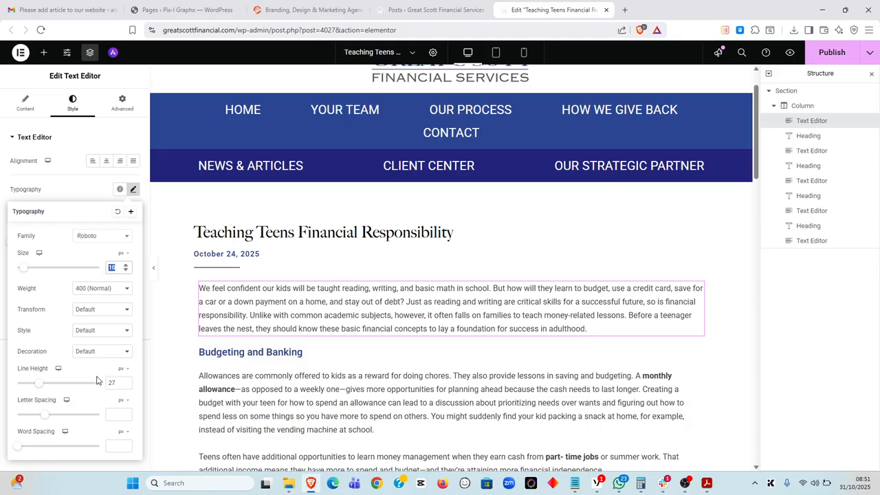
drag(116, 384, 107, 388)
click(133, 190)
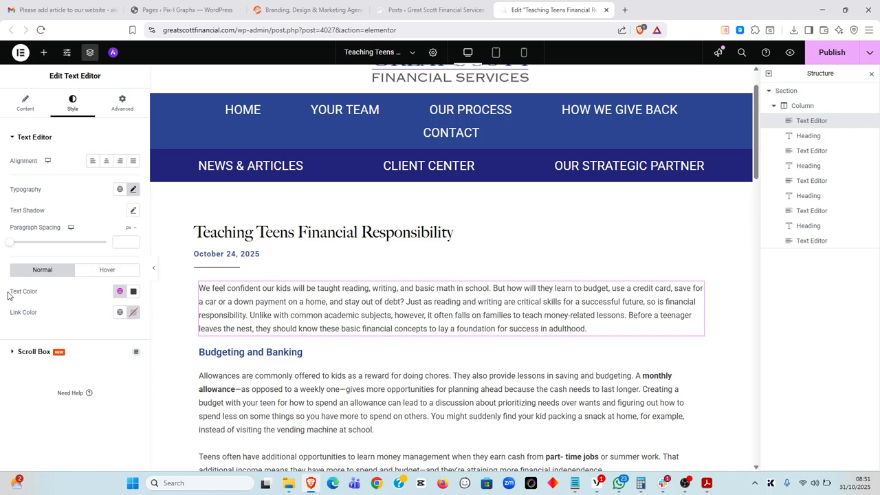
click(120, 291)
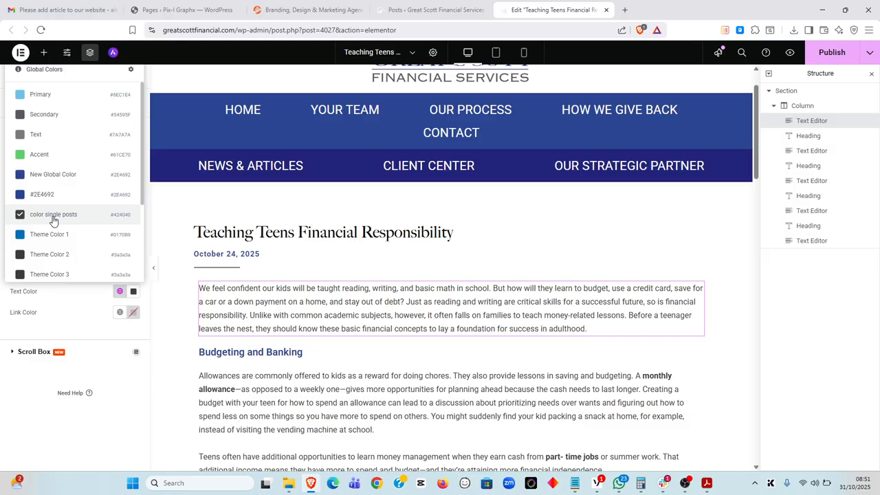
click(89, 325)
click(416, 9)
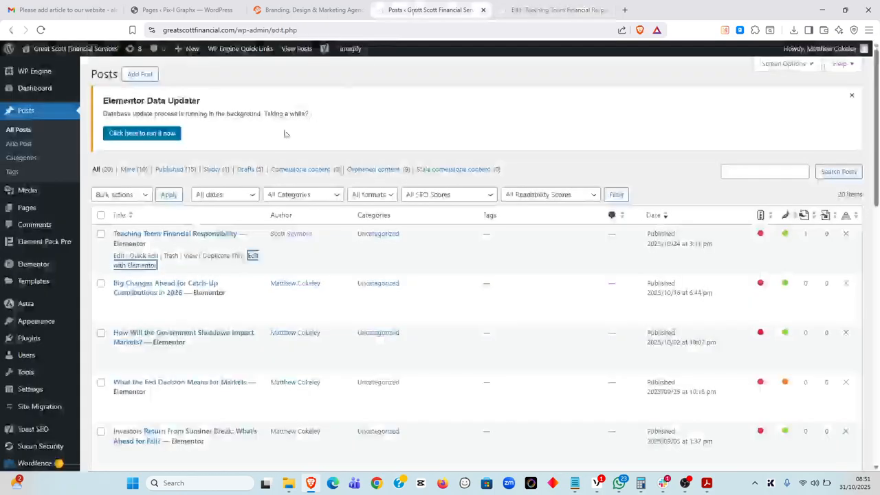
Start a new post, then bring up the article PDF in Acrobat
click(141, 76)
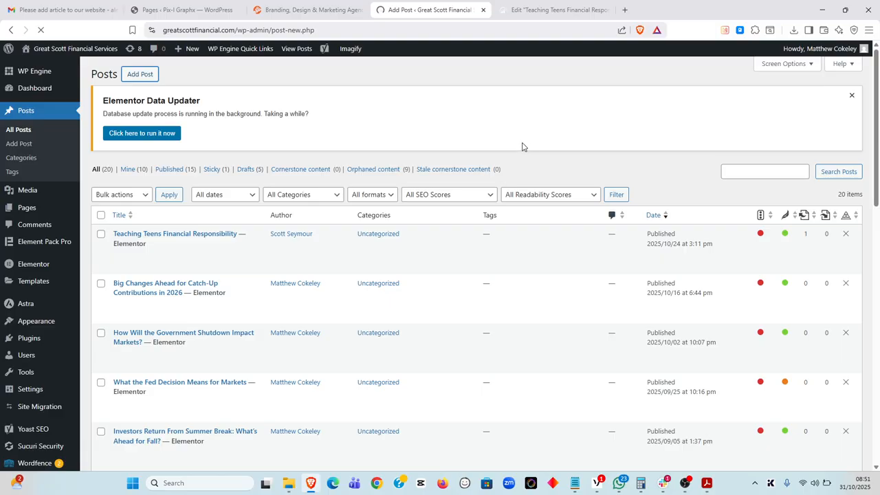
click(706, 483)
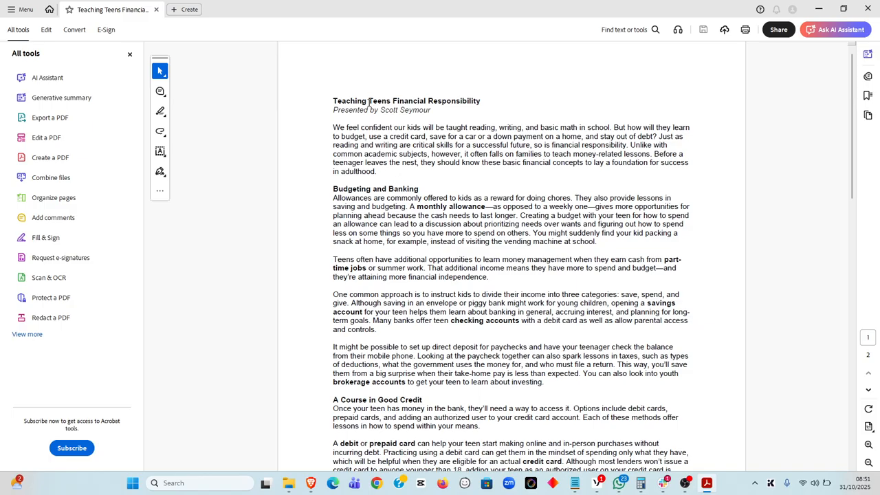
Select the PDF's first paragraph and return to the blank new-post editor
drag(333, 127, 380, 175)
key(ctrl+c)
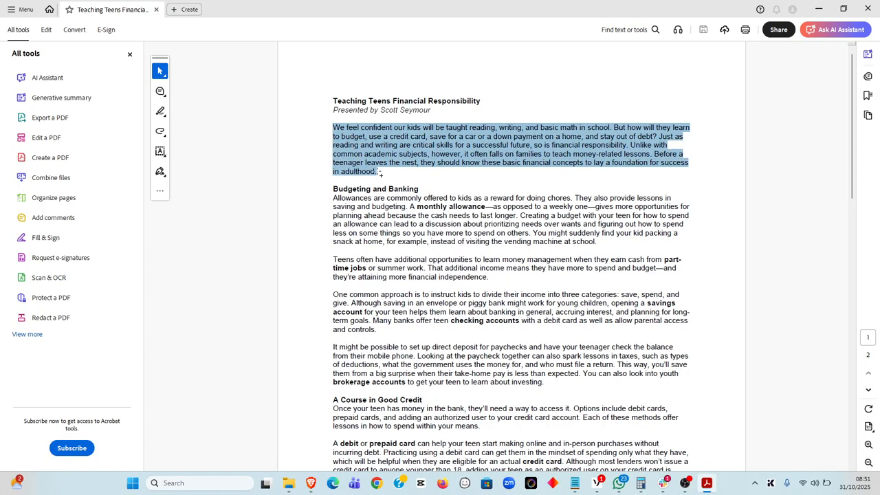
key(alt+Tab)
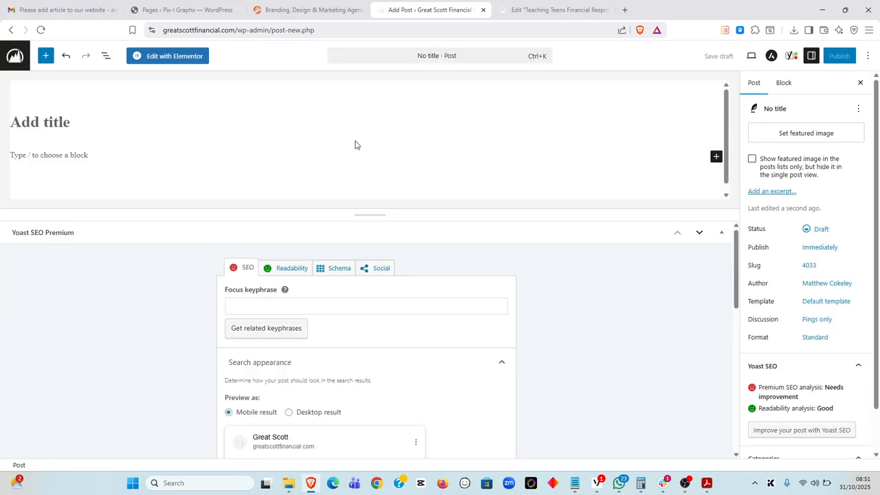
Begin the new post title as 'teaching teens financial', checking the PDF title for reference
key(alt+Tab)
key(alt+Tab)
click(55, 125)
text(tee)
key(BackSpace)
text(aching teens)
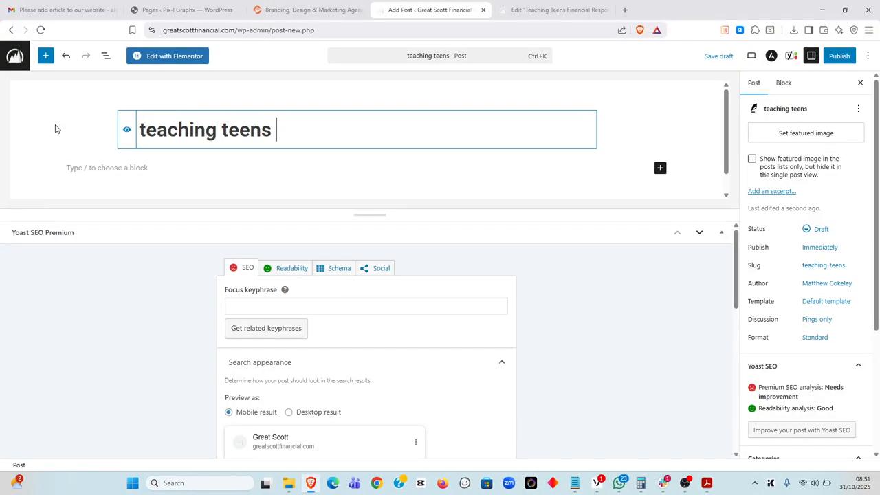
key(alt+Tab)
key(alt+Tab)
text(fi)
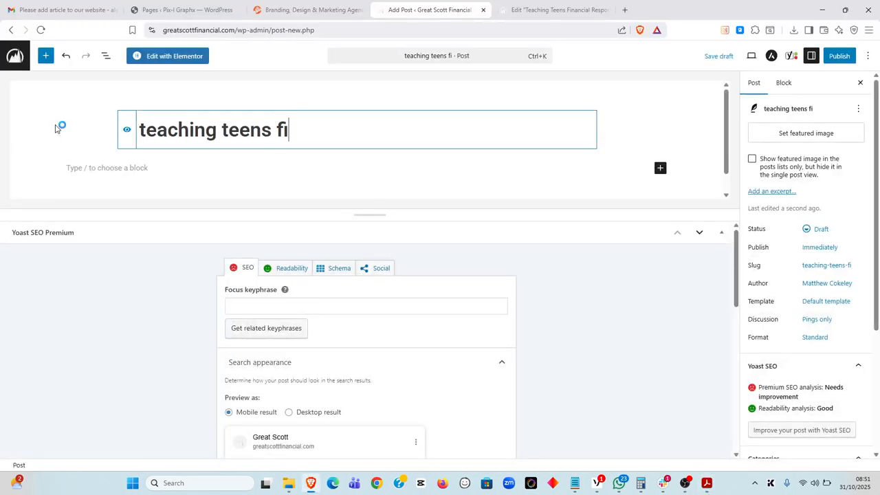
text(nancial)
key(alt+Tab)
key(alt+Tab)
key(alt+Tab)
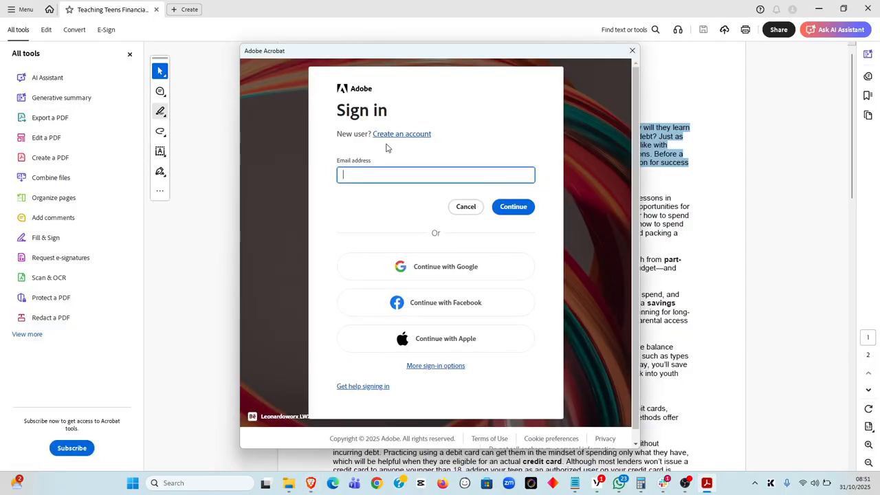
Sign in to Acrobat with the Adobe account e-mail and password, signing out the MSI device
click(394, 176)
key(Return)
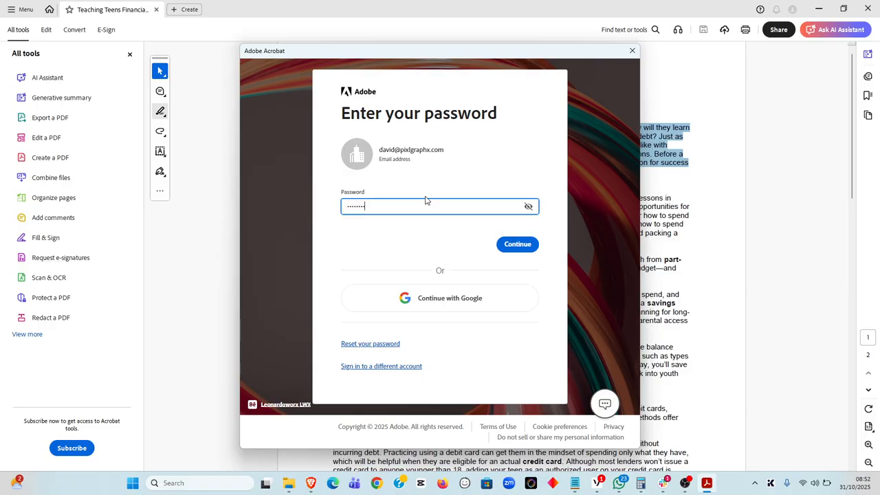
key(Return)
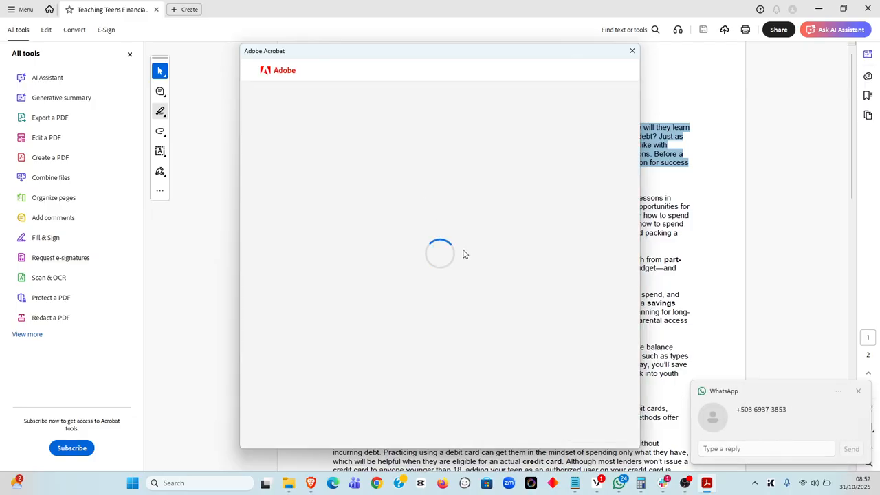
click(440, 309)
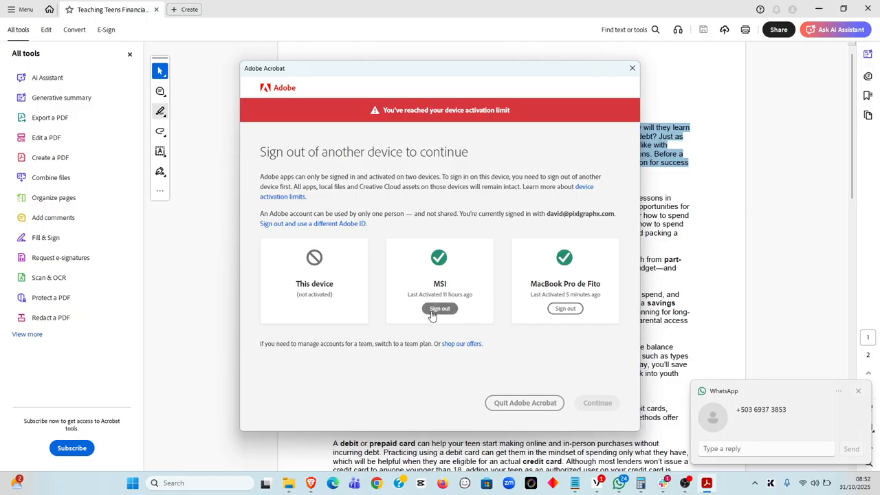
click(597, 378)
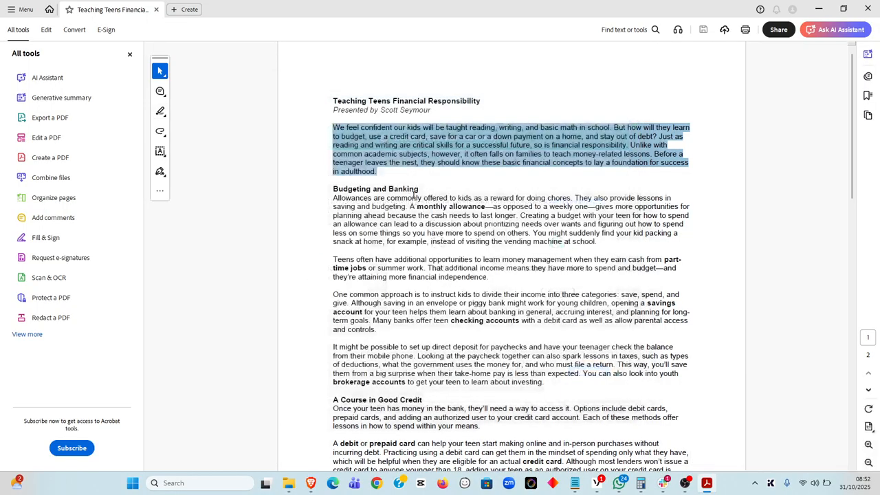
Finish the title 'teaching teens financial responsibility', save it as a draft, and open it in Elementor
key(alt+Tab)
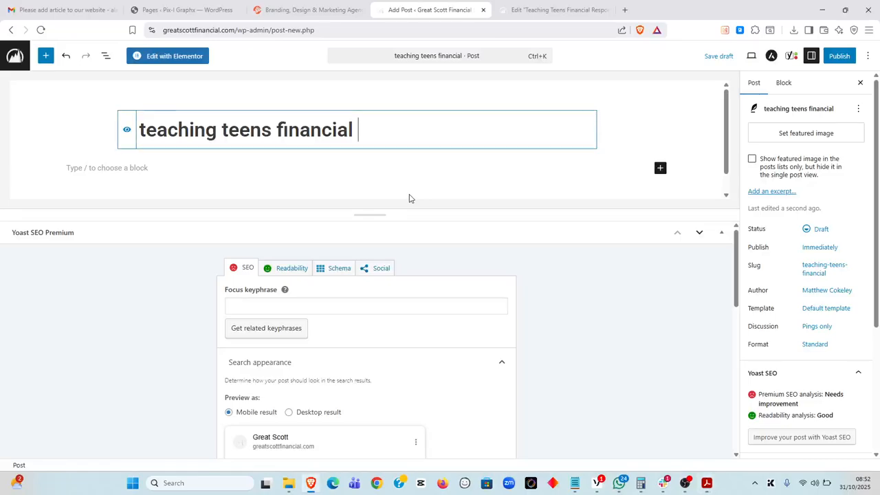
text(responsa)
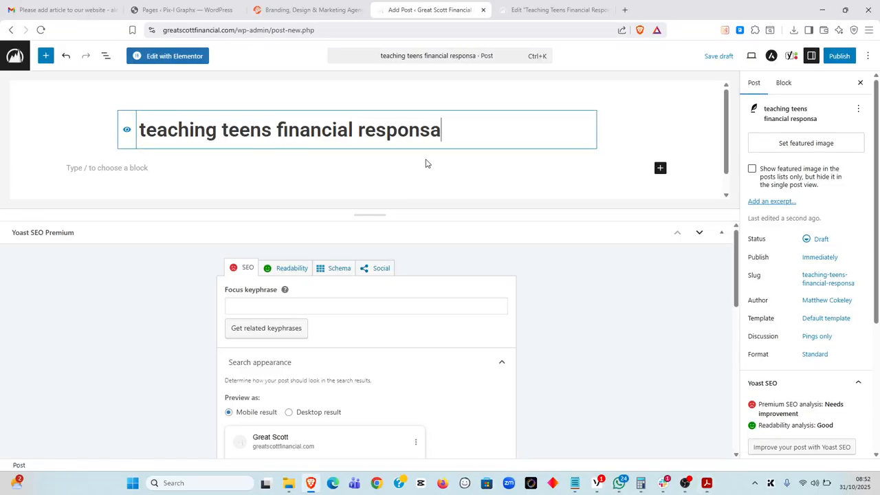
key(BackSpace)
text(ibili)
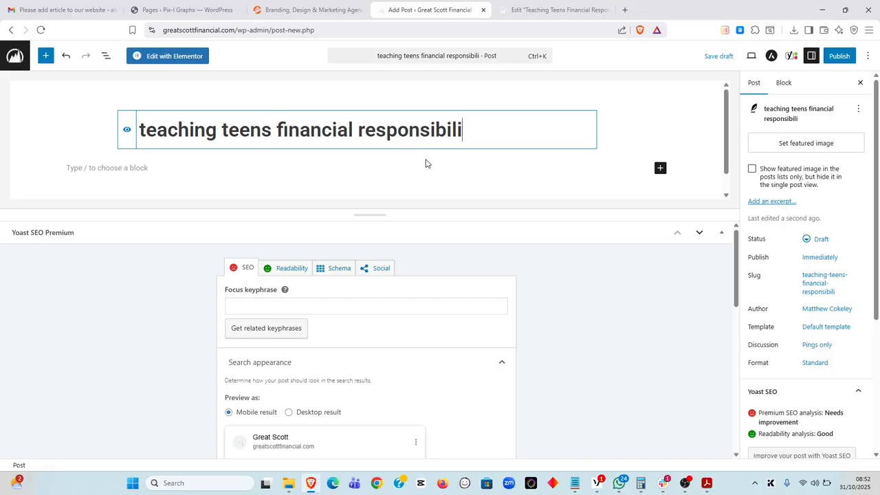
text(ty)
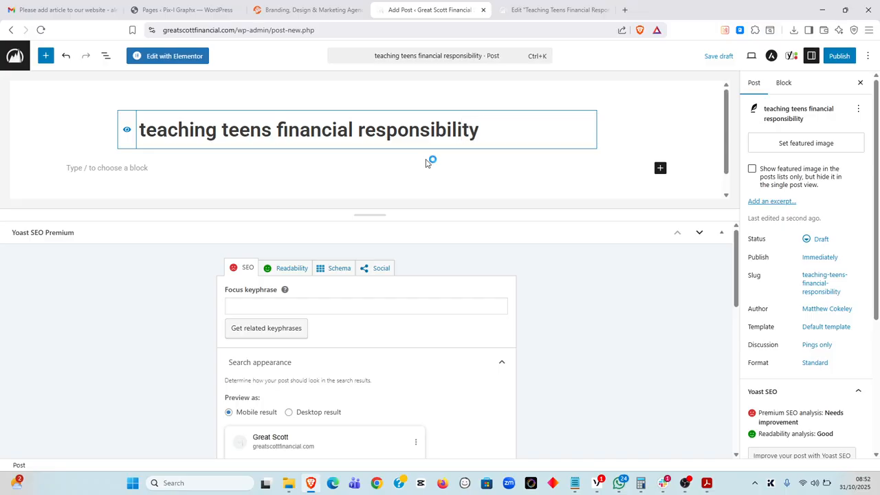
click(716, 57)
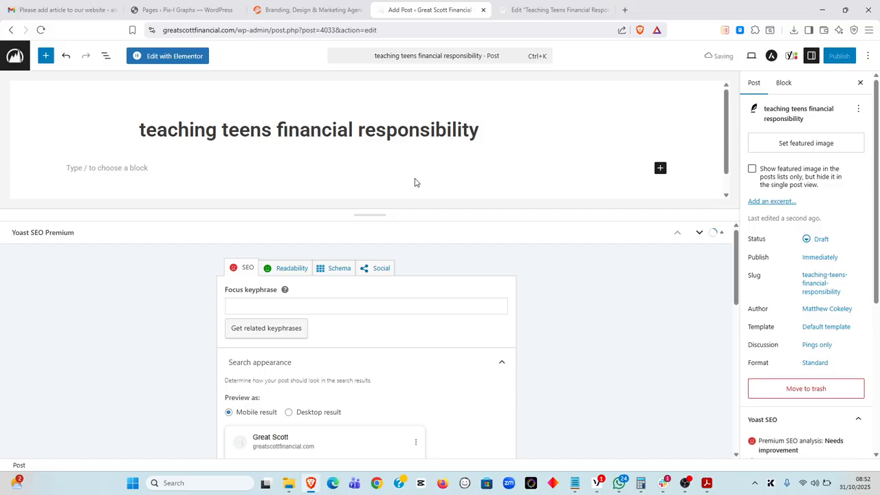
click(165, 59)
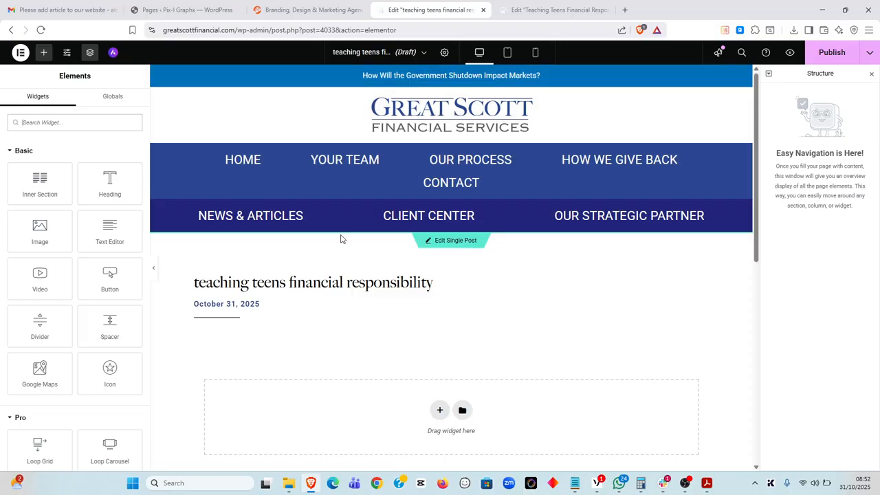
Add a single-column section below the title containing a Text Editor widget
scroll(342, 238, down, 2)
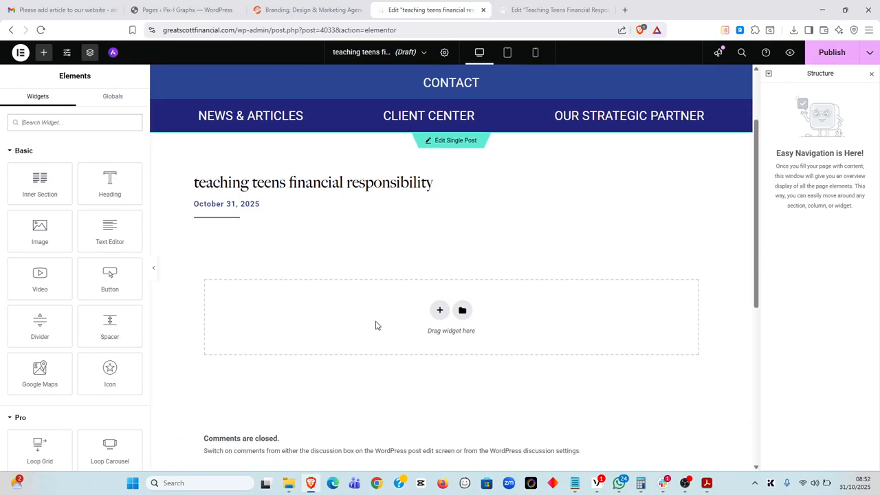
click(440, 311)
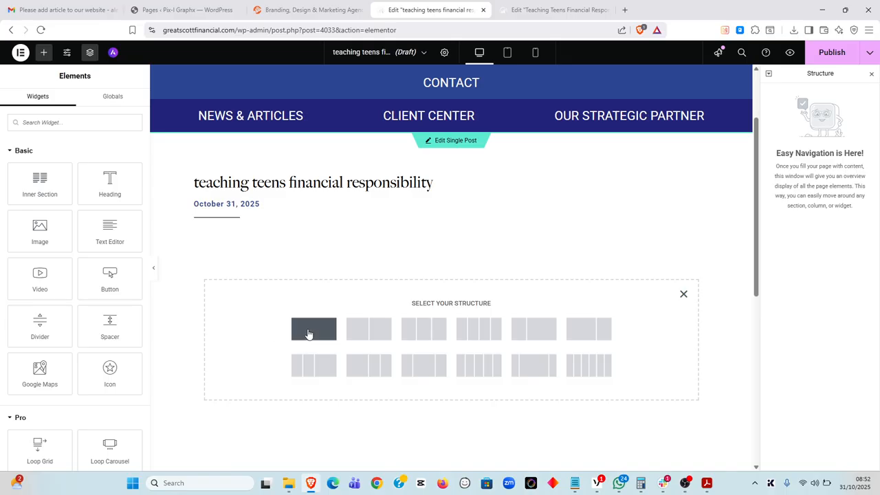
click(308, 334)
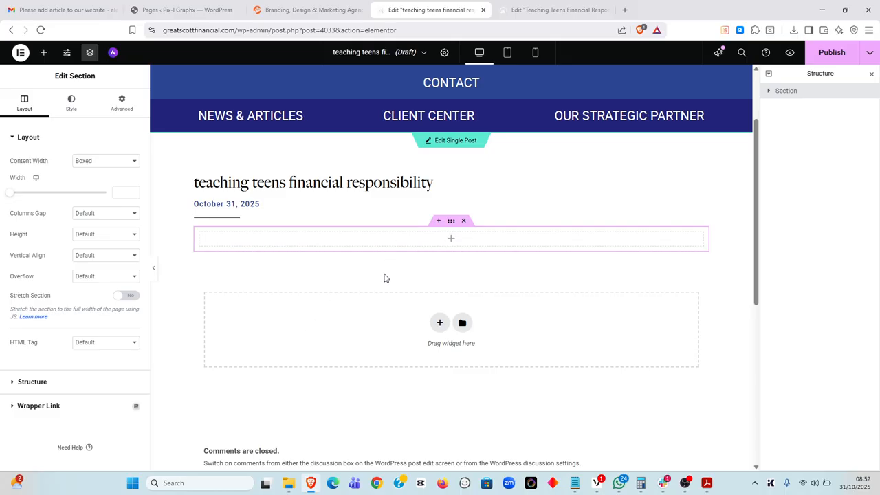
click(451, 242)
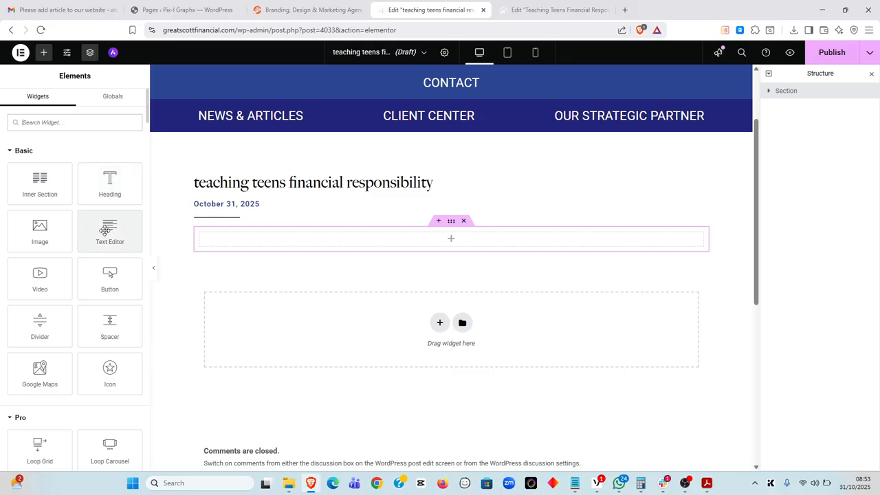
drag(104, 231, 323, 237)
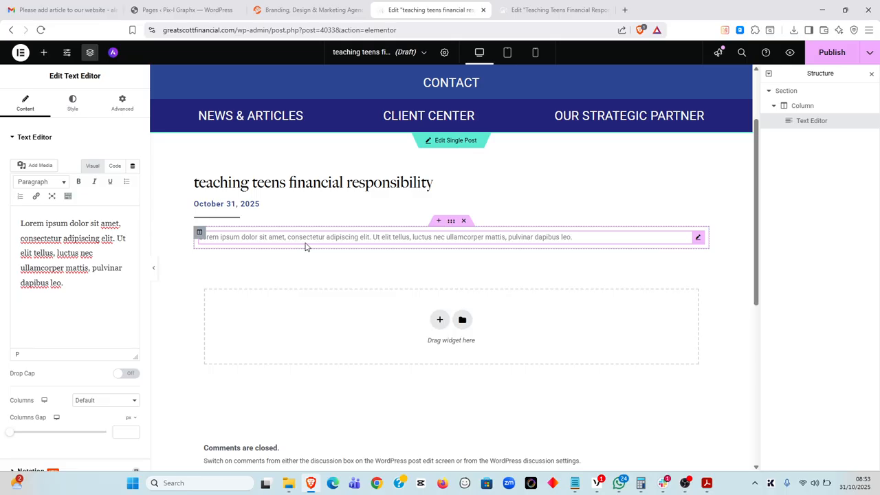
Replace the placeholder text with the pasted PDF intro and rejoin its four broken lines
drag(81, 280, 14, 214)
key(BackSpace)
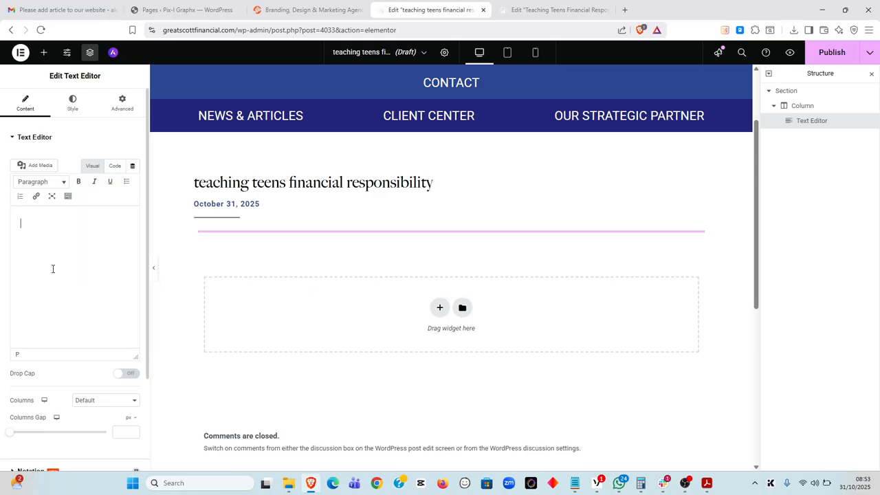
key(ctrl+v)
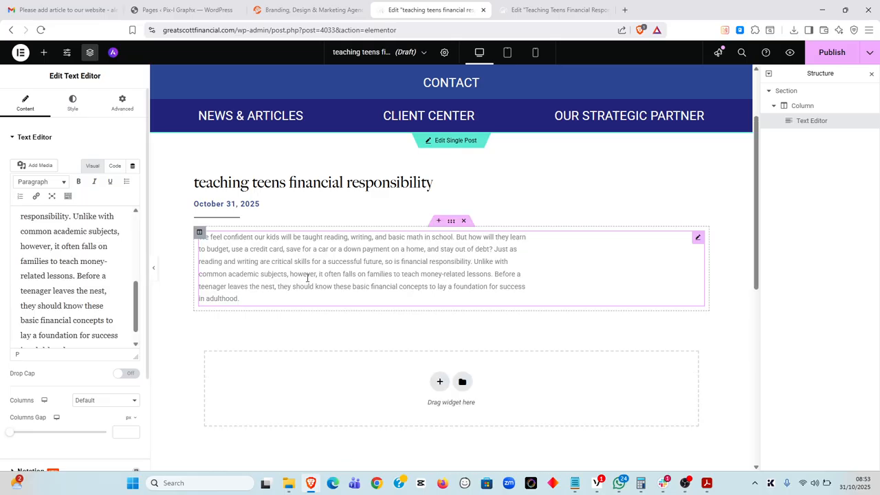
key(alt+Tab)
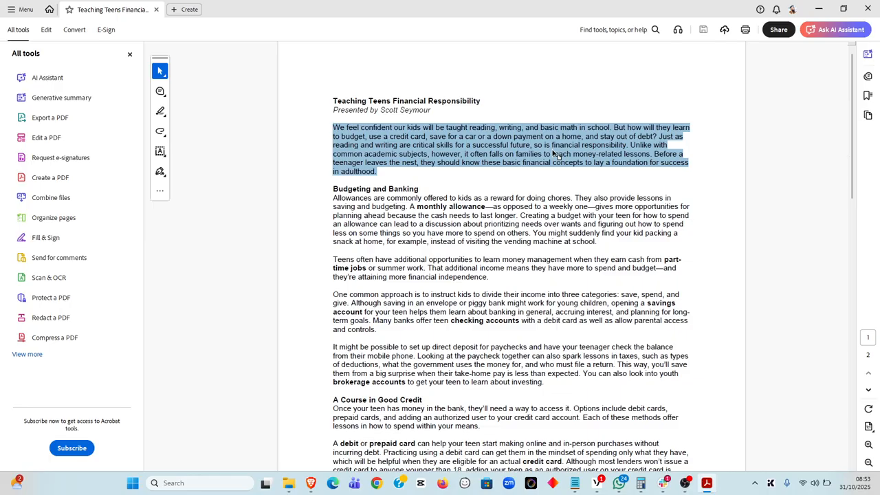
key(alt+Tab)
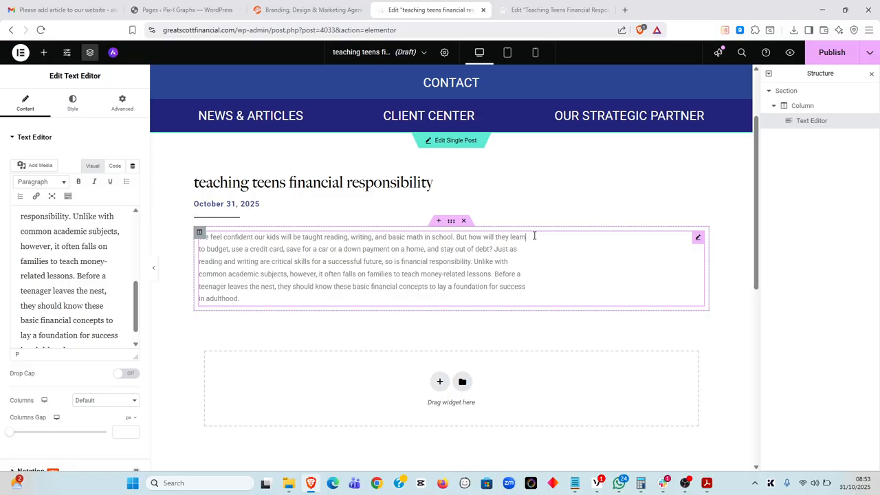
key(Delete)
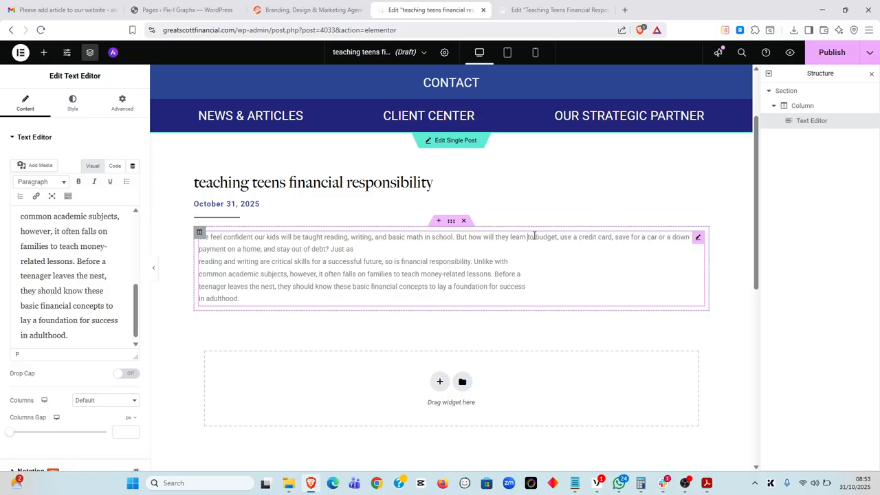
key(Delete)
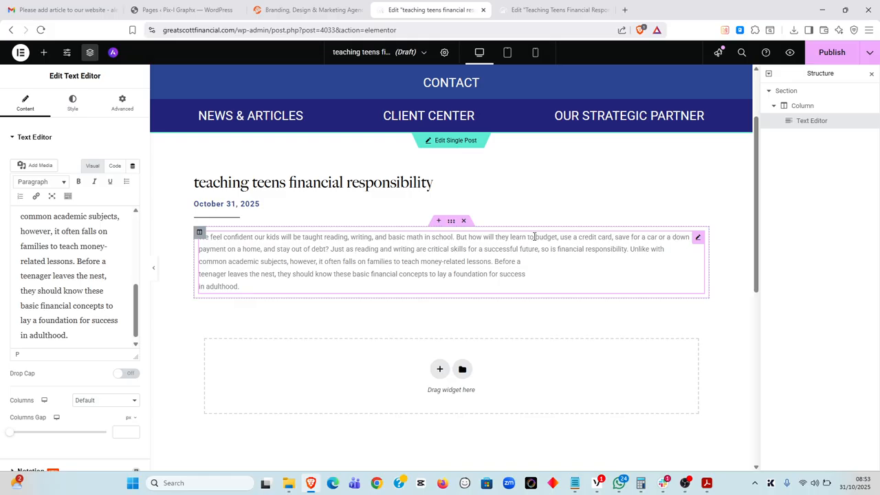
key(Delete)
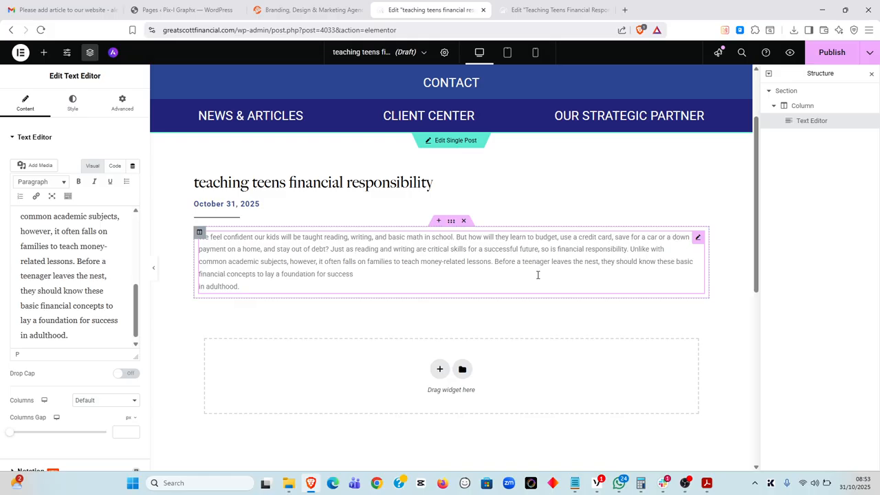
key(Delete)
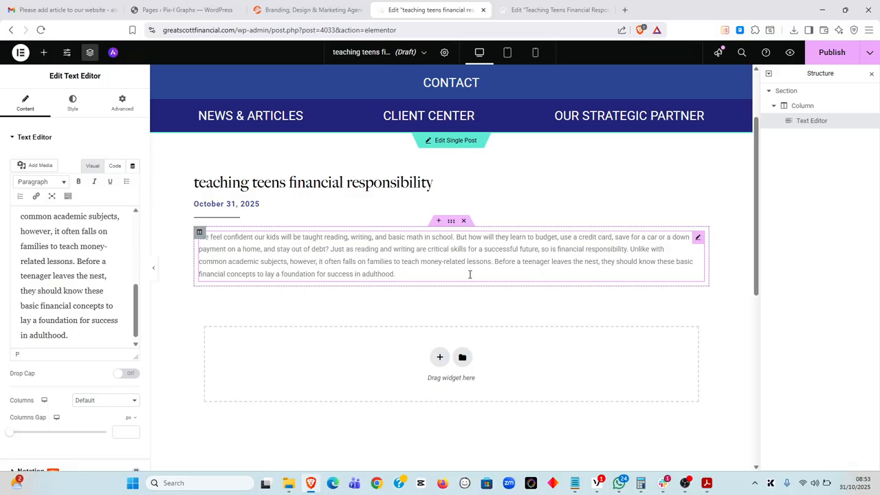
Copy the 'Budgeting and Banking' heading from the PDF
key(alt+Tab)
click(347, 189)
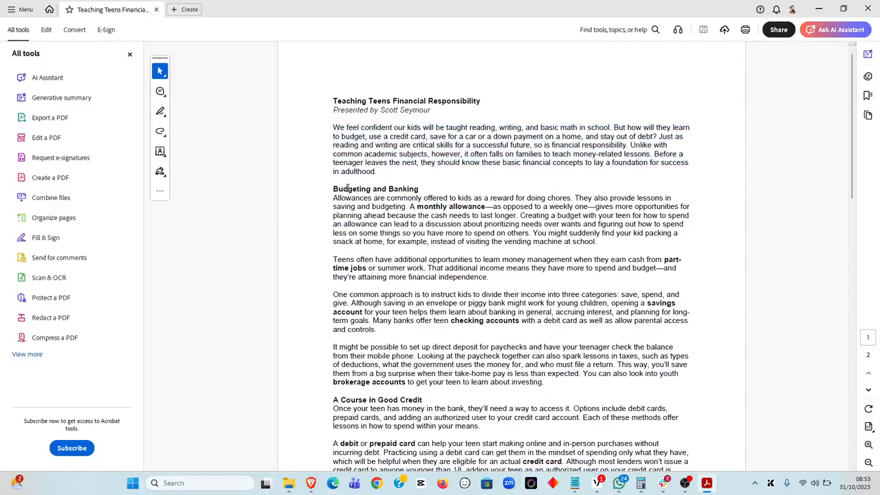
drag(333, 191, 401, 189)
key(ctrl+c)
key(alt+Tab)
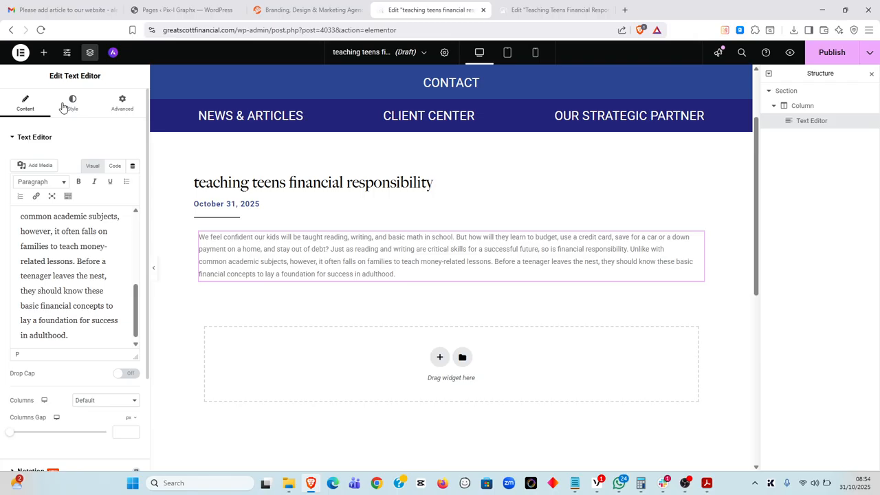
click(43, 58)
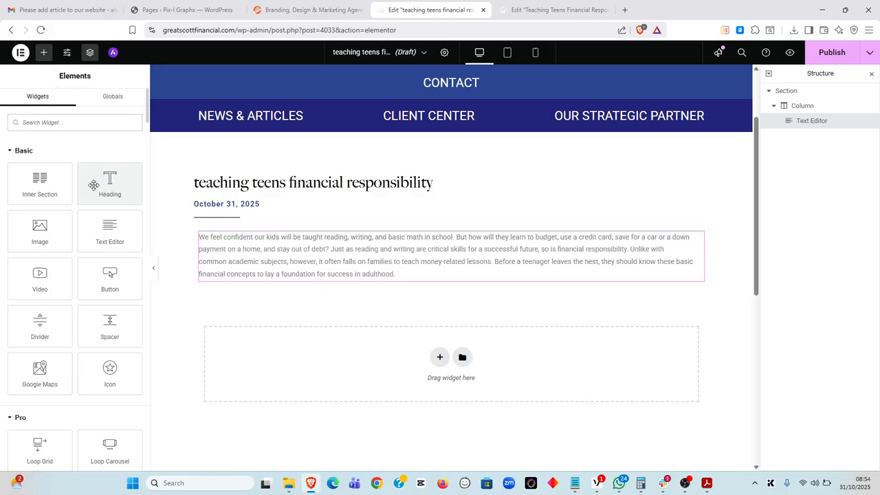
Add a Heading widget under the intro and paste 'Budgeting and Banking' as its title
drag(94, 182, 388, 271)
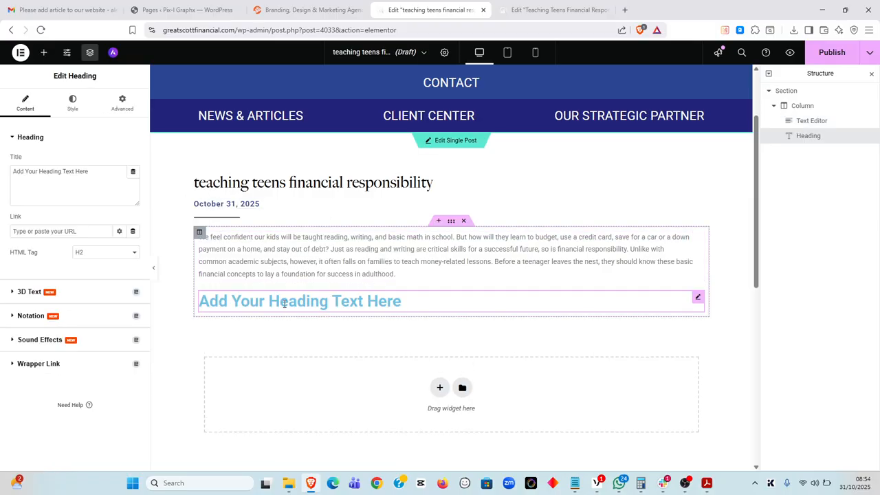
click(94, 171)
drag(94, 171, 12, 167)
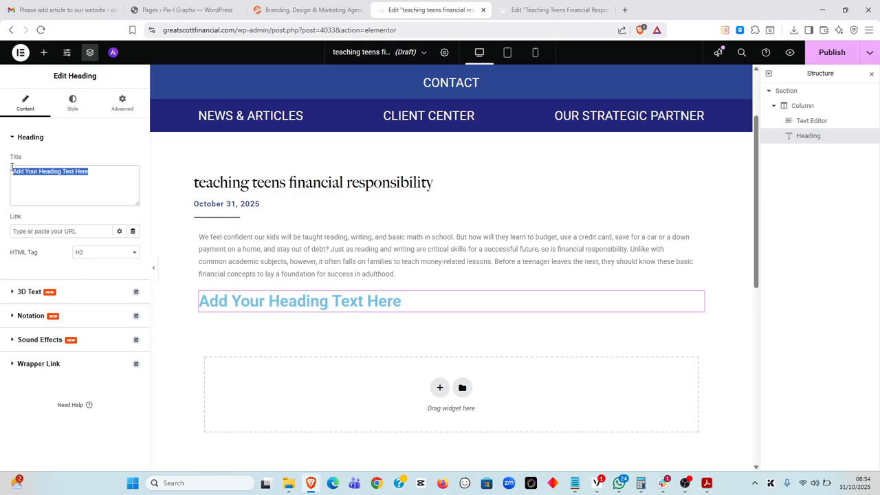
key(ctrl+v)
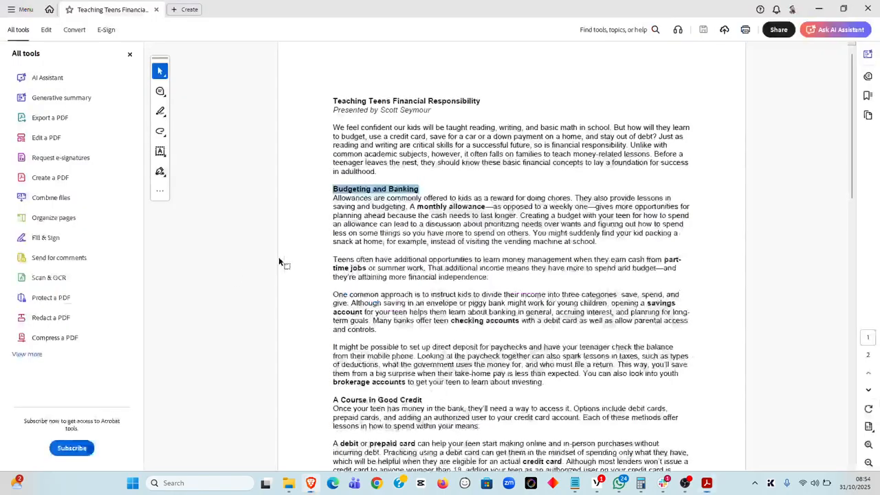
Copy the four Budgeting and Banking paragraphs from the PDF into a new Text Editor below the heading
key(alt+Tab)
click(368, 223)
drag(334, 199, 546, 384)
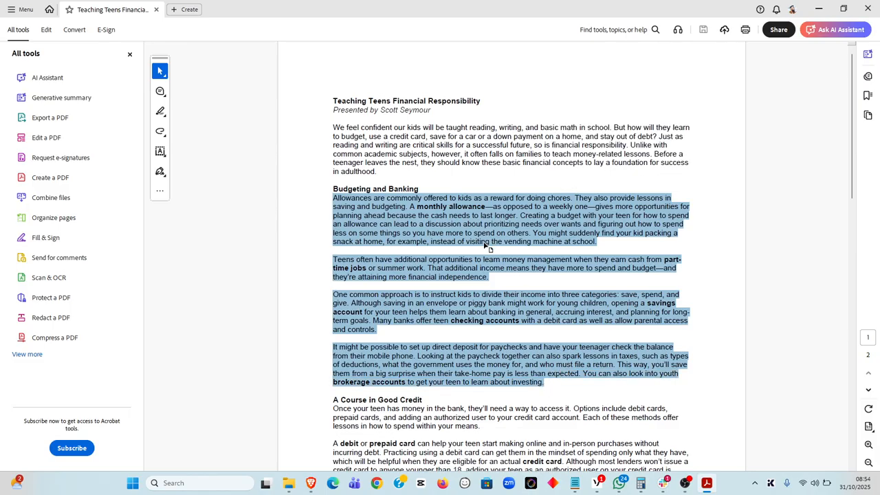
key(alt+Tab)
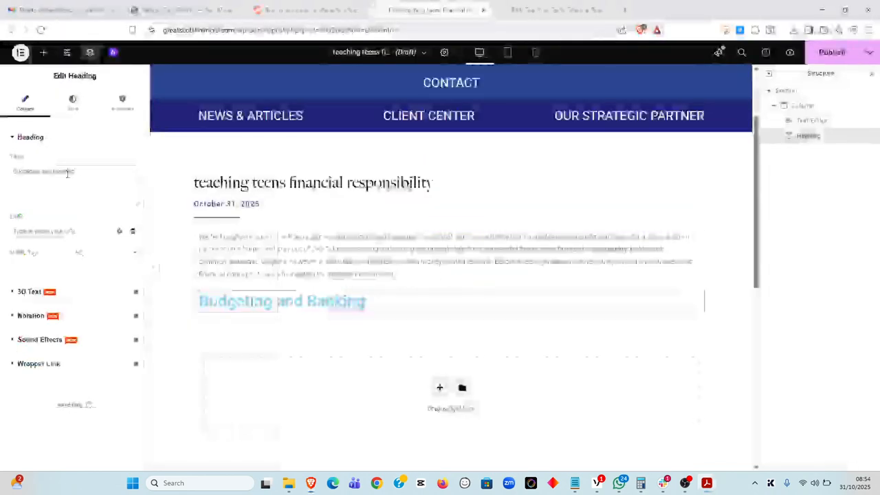
click(43, 54)
drag(99, 227, 359, 306)
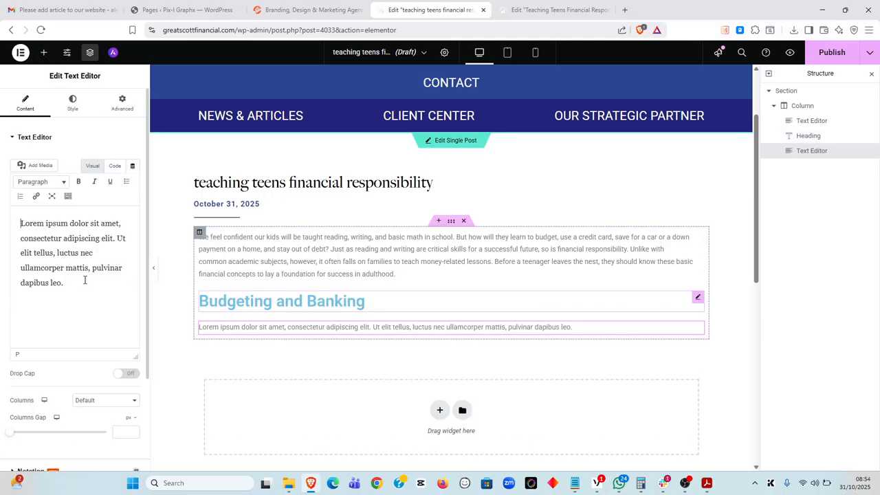
drag(78, 283, 1, 213)
key(BackSpace)
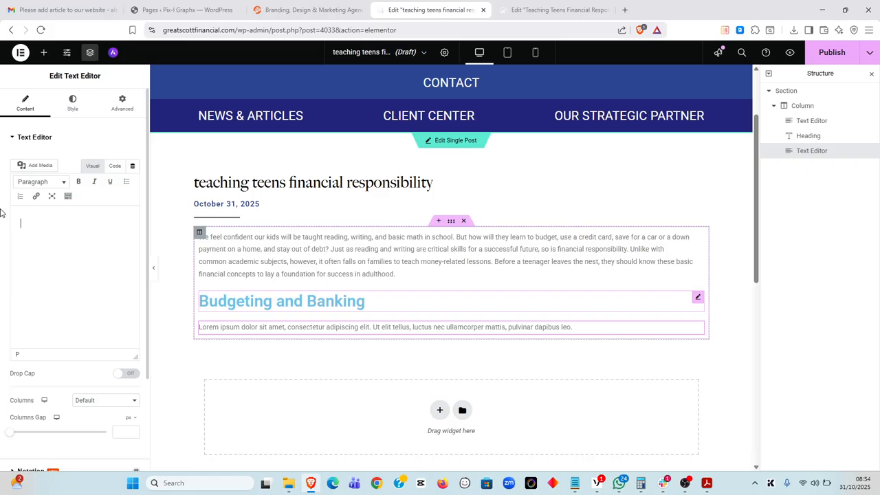
key(ctrl+v)
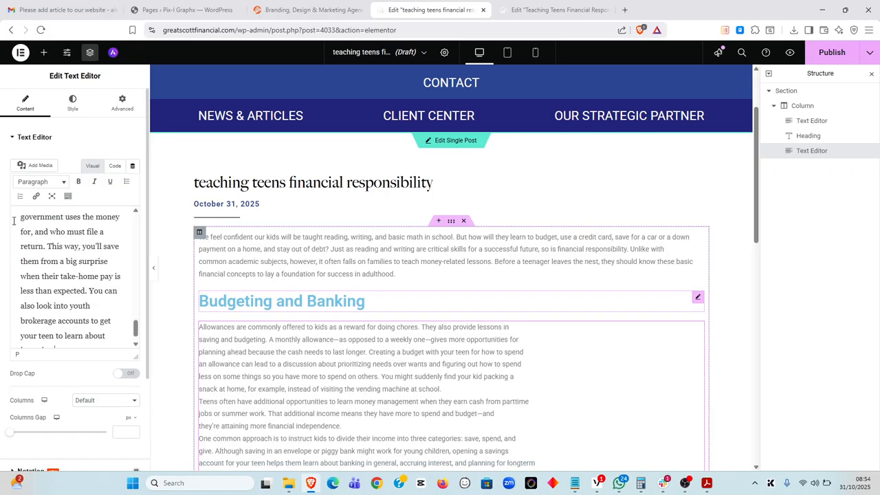
Rejoin the broken lines of the first Budgeting and Banking paragraph and add a blank line after it
scroll(497, 305, down, 2)
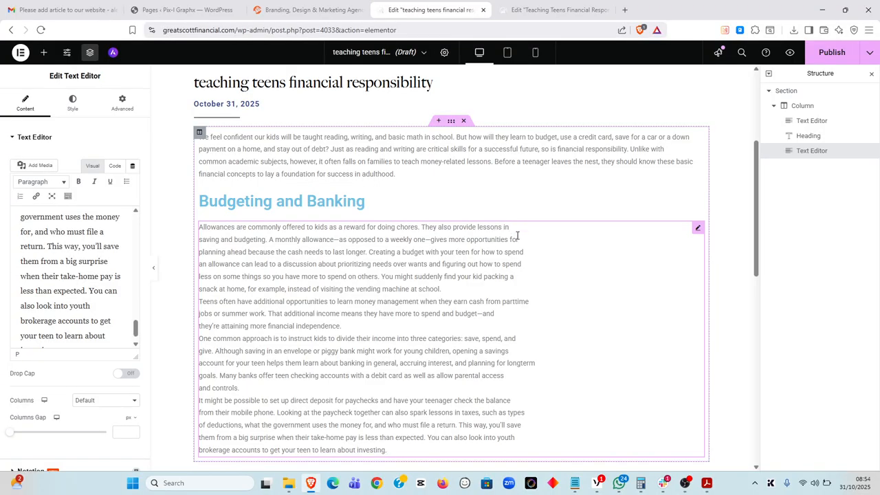
key(Delete)
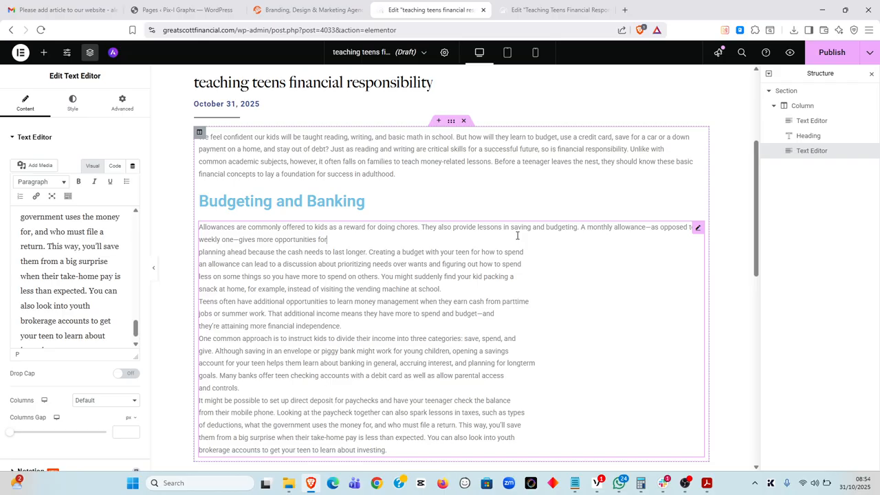
key(Delete)
key(Delete)
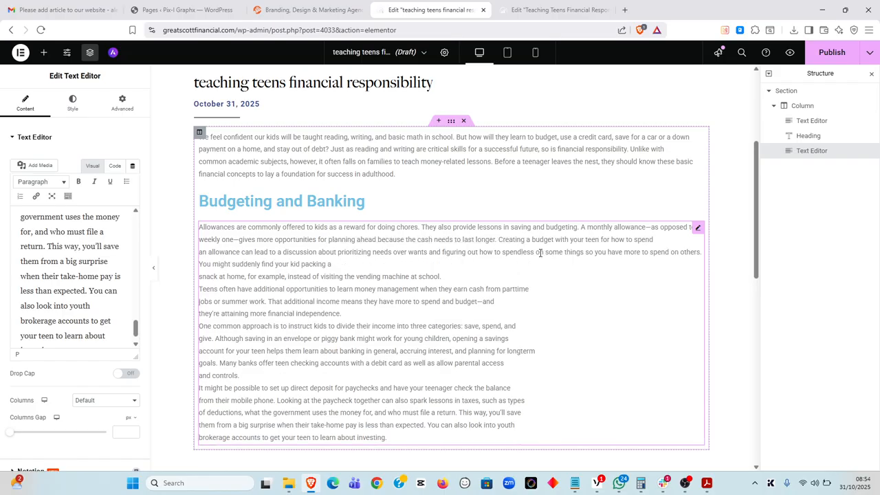
key(Down)
key(Delete)
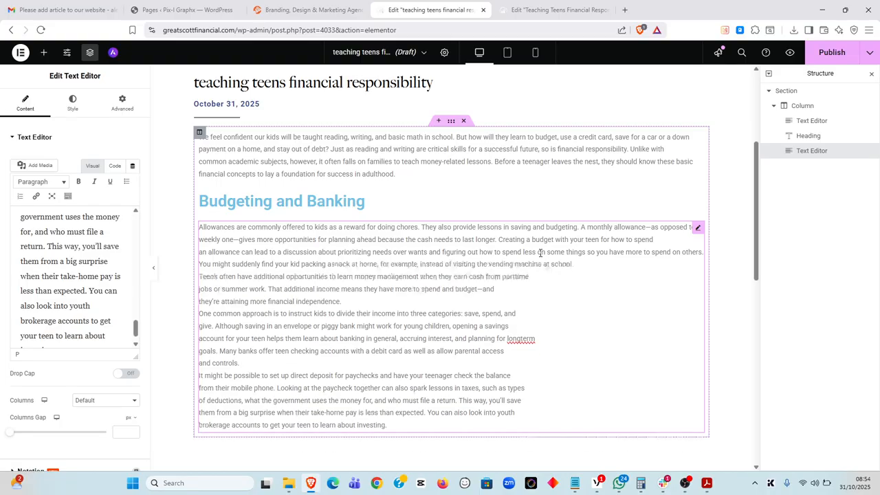
key(Delete)
click(563, 289)
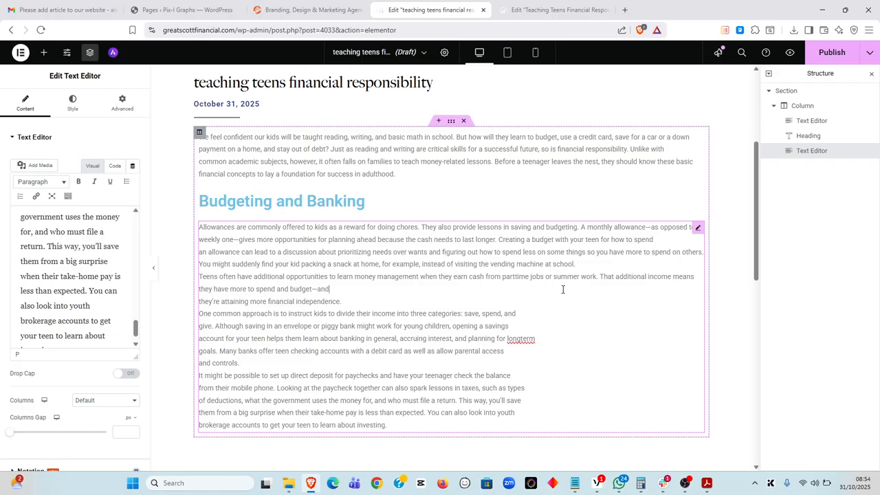
key(Delete)
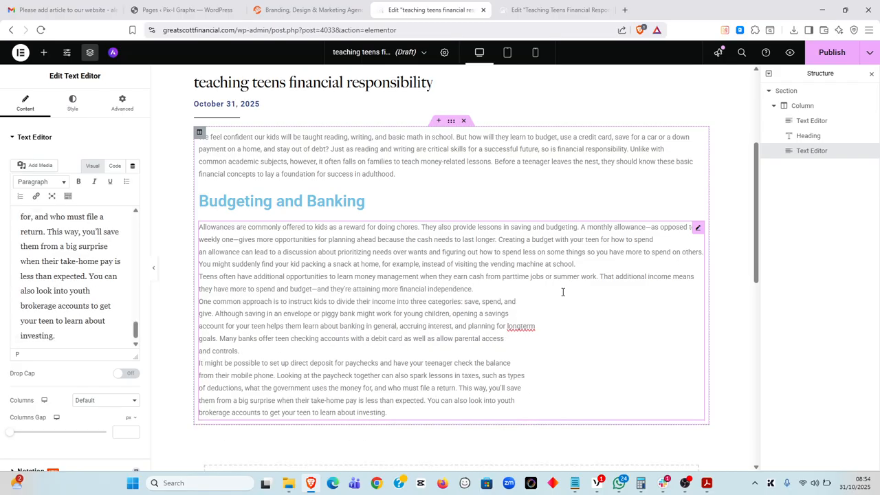
key(Return)
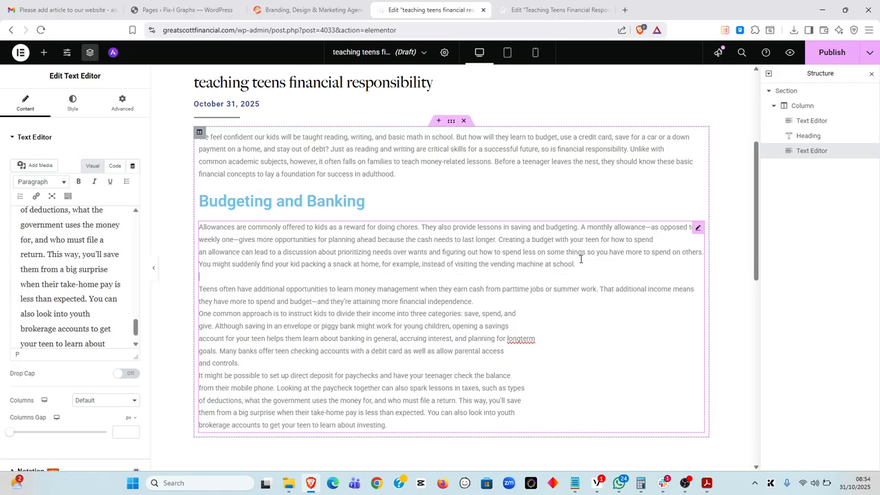
Rejoin the remaining broken lines from 'One common approach' onward and change 'longterm' to 'long term'
click(495, 305)
key(Delete)
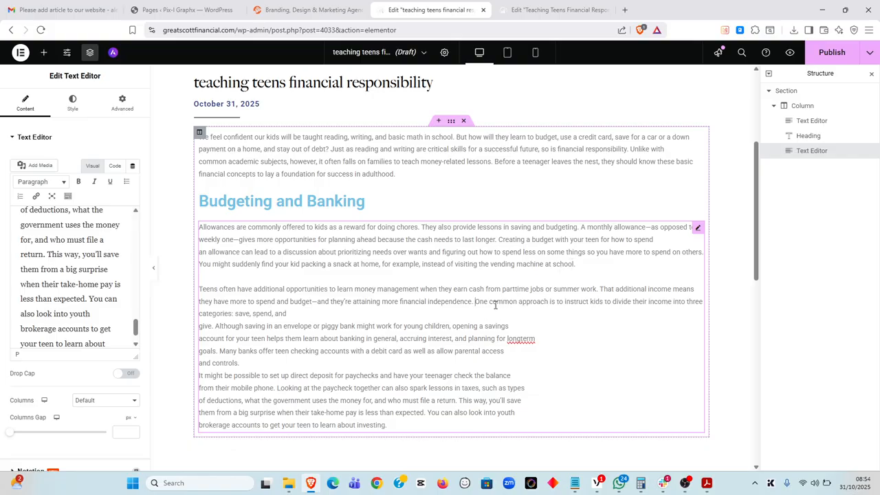
key(Delete)
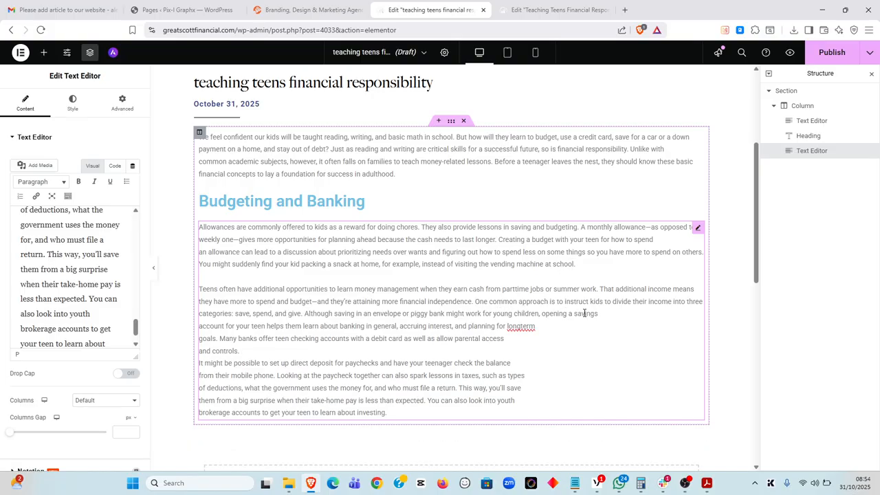
click(612, 314)
key(Delete)
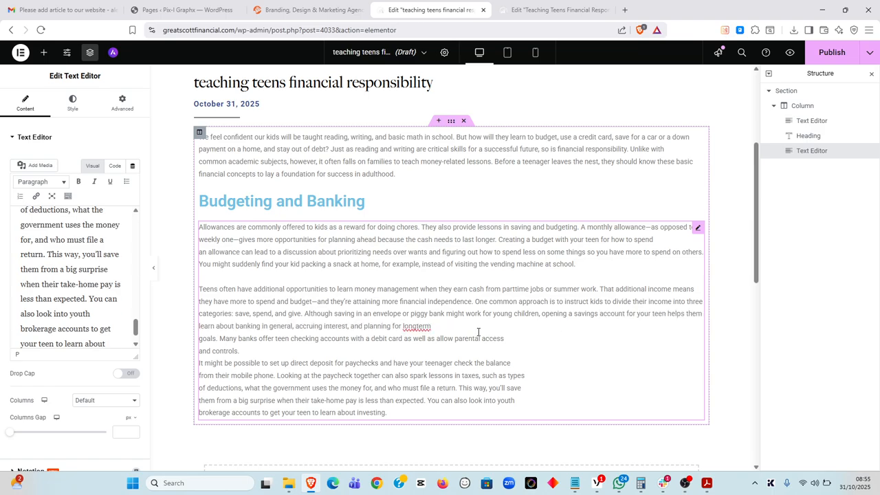
key(Delete)
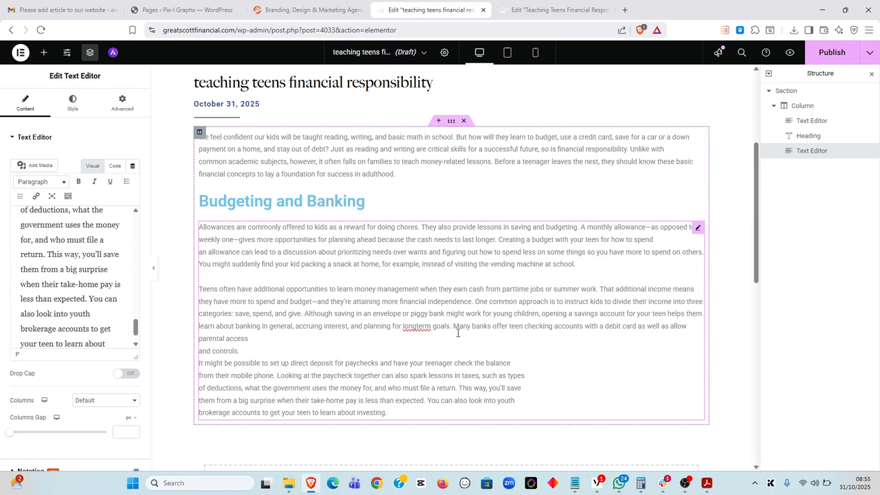
key(Delete)
click(539, 352)
key(Delete)
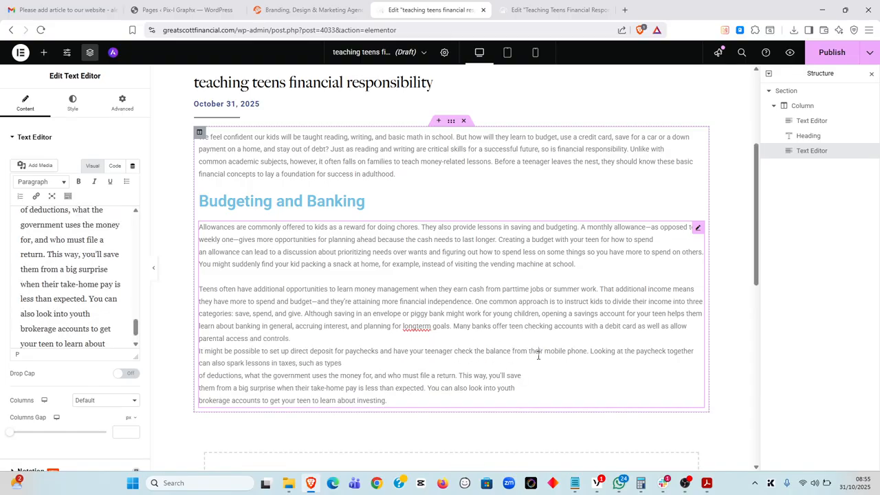
key(Delete)
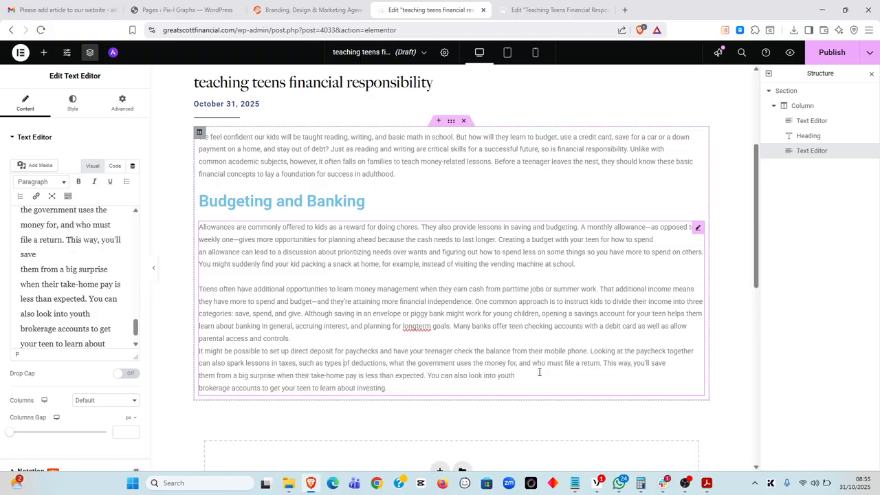
key(Delete)
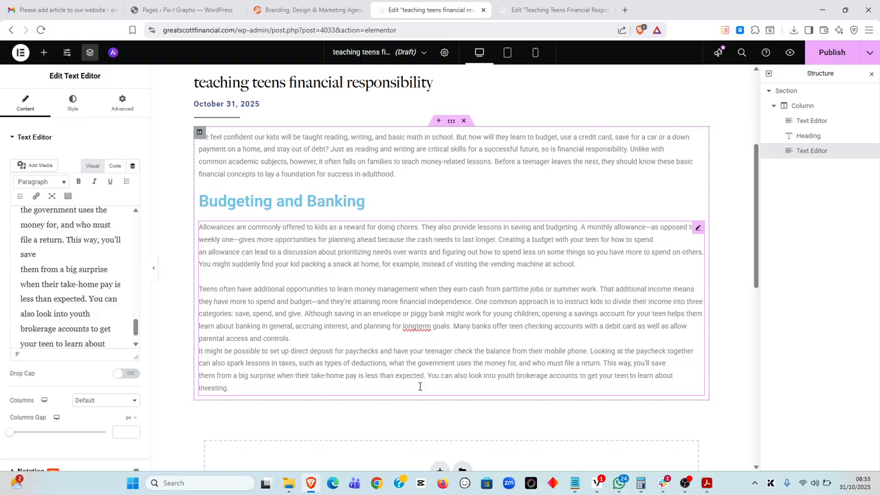
click(415, 326)
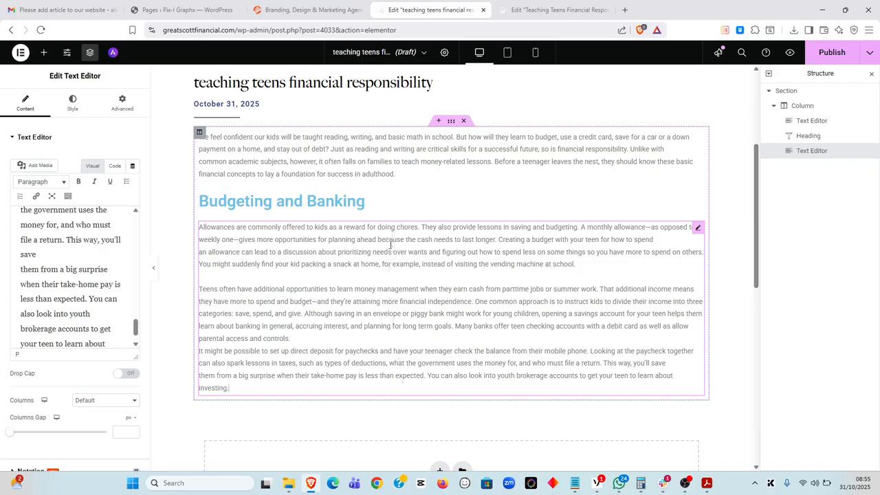
Split the Budgeting and Banking text to match the PDF, starting a new paragraph at 'One common approach'
key(alt+Tab)
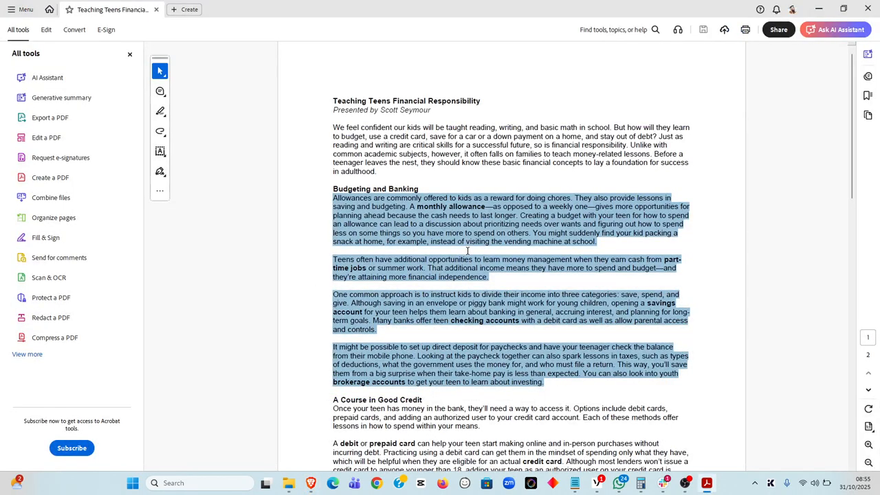
key(alt+Tab)
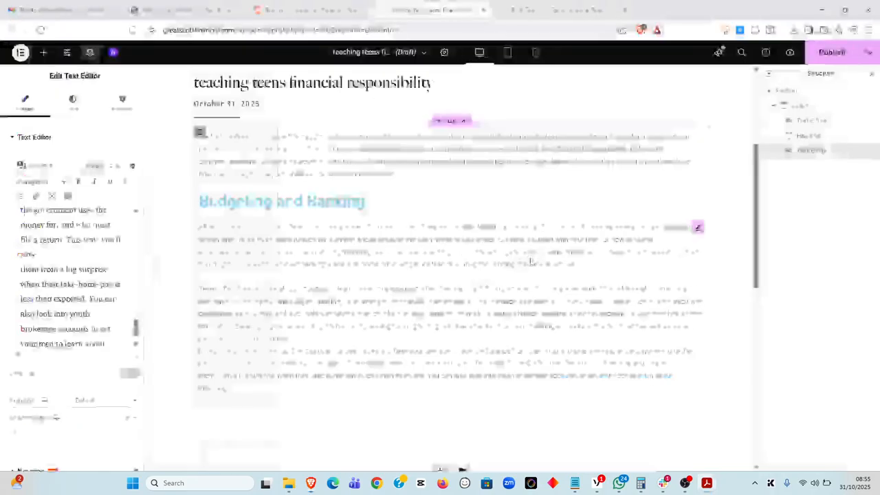
key(alt+Tab)
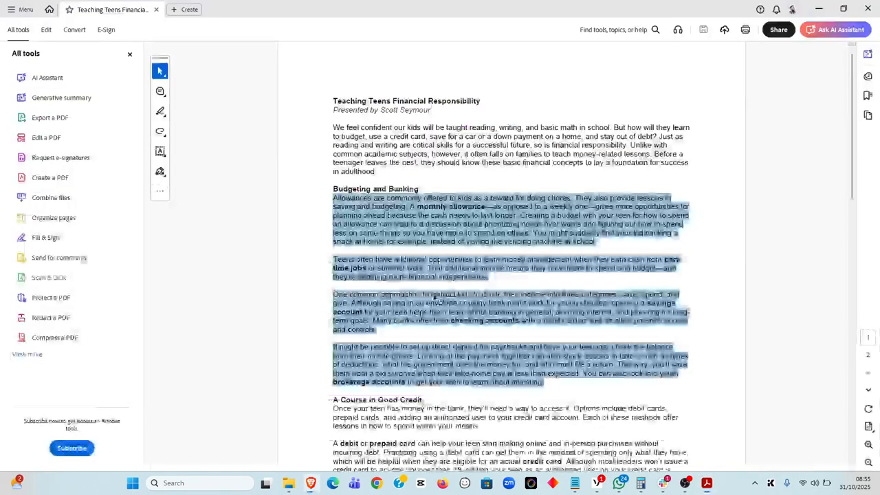
key(alt+Tab)
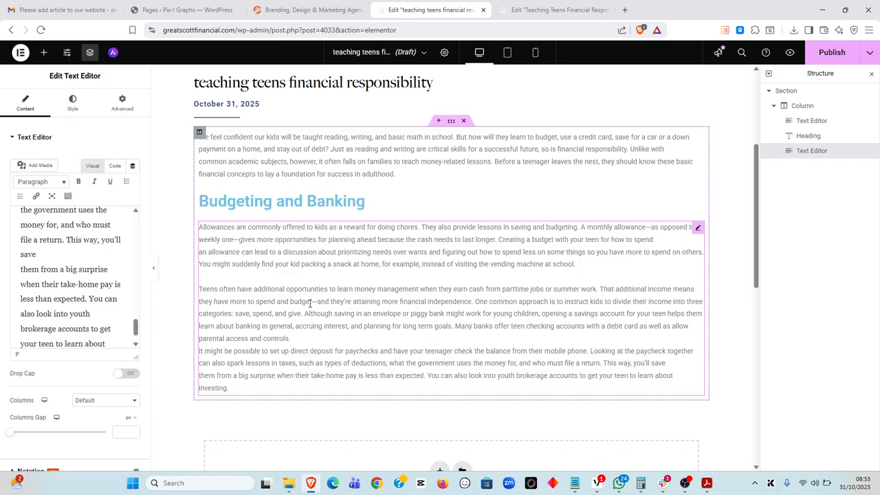
click(476, 302)
key(Return)
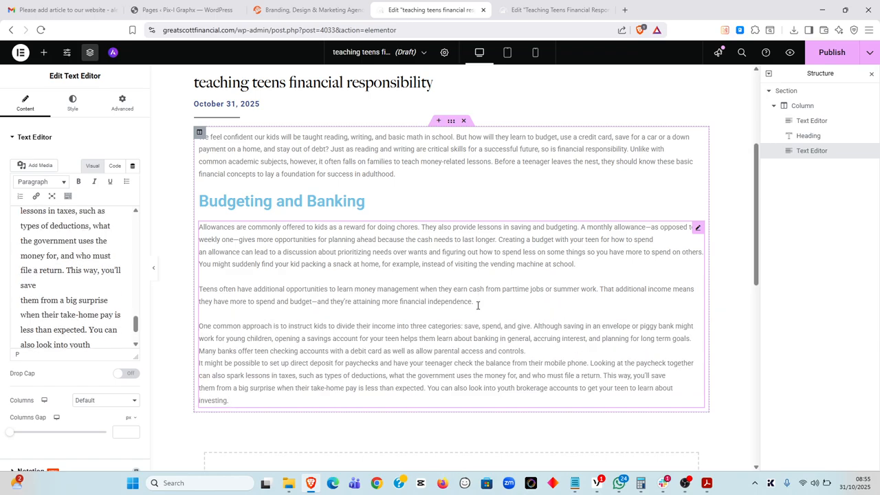
key(alt+Tab)
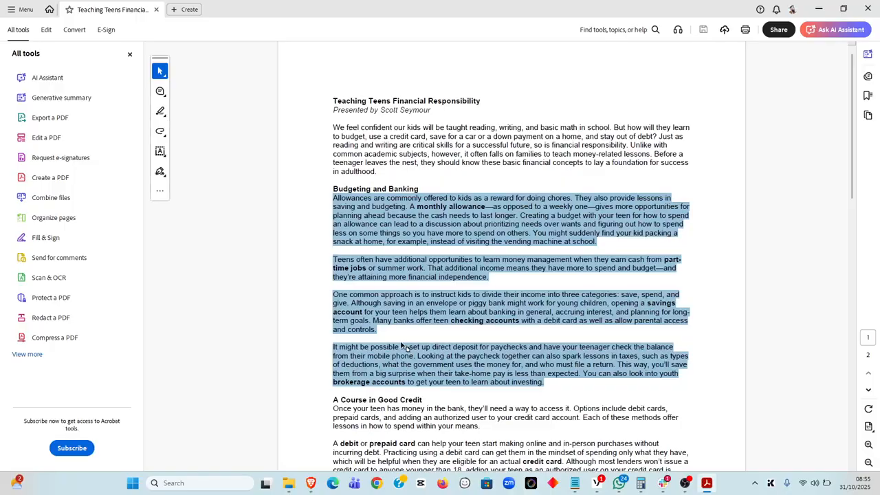
key(alt+Tab)
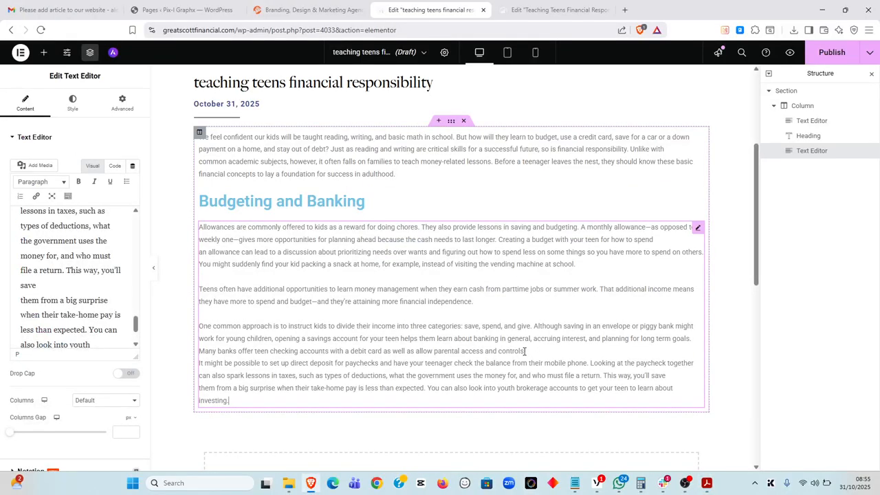
scroll(424, 325, down, 4)
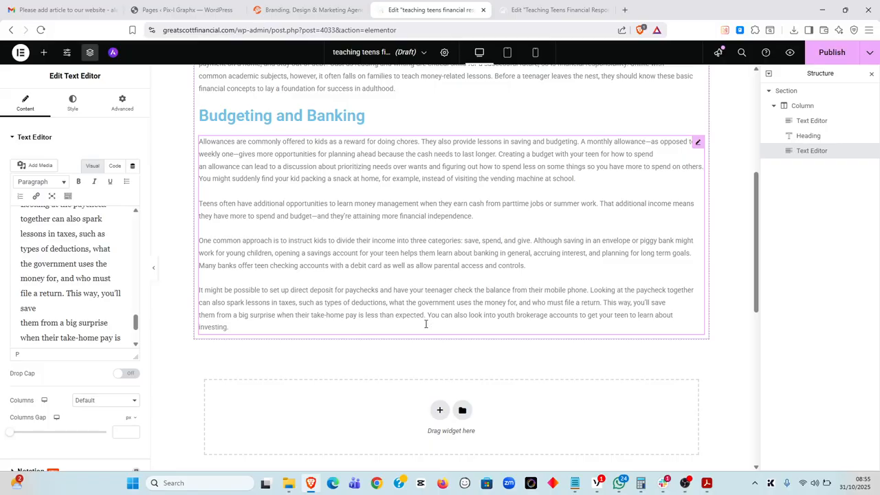
Copy the 'A Course in Good Credit' heading from the PDF in Acrobat
key(alt+Tab)
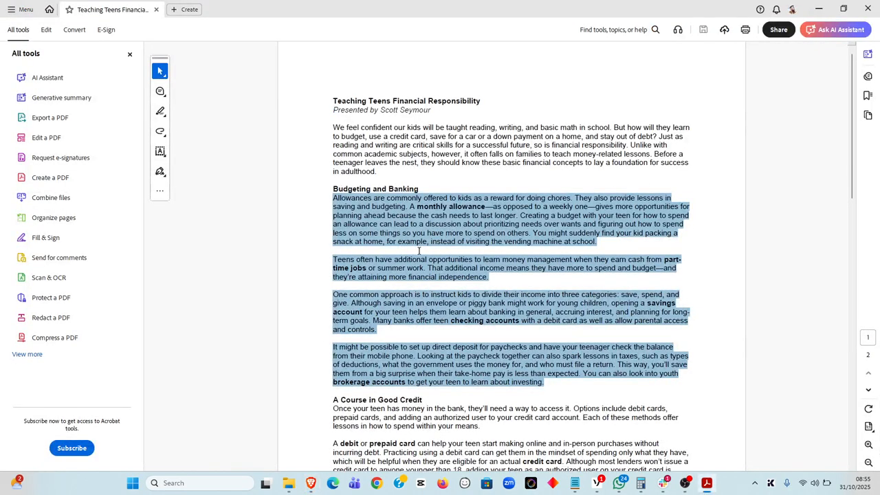
scroll(416, 258, down, 2)
scroll(416, 258, down, 1)
drag(334, 351, 424, 351)
key(ctrl+c)
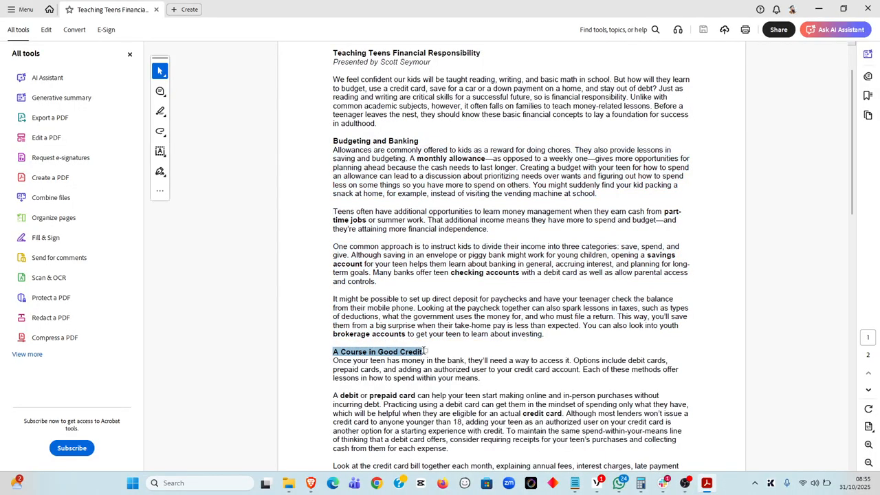
key(alt+Tab)
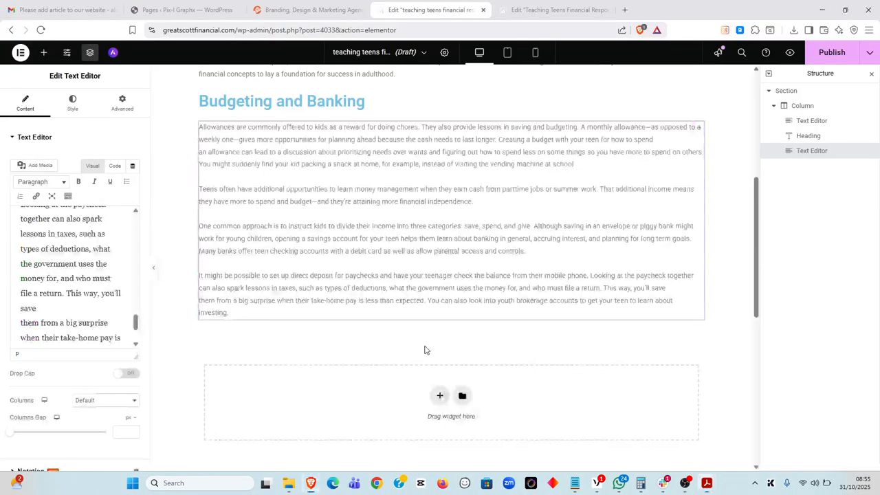
Add a Heading widget titled 'A Course in Good Credit' below the Budgeting and Banking text
click(43, 55)
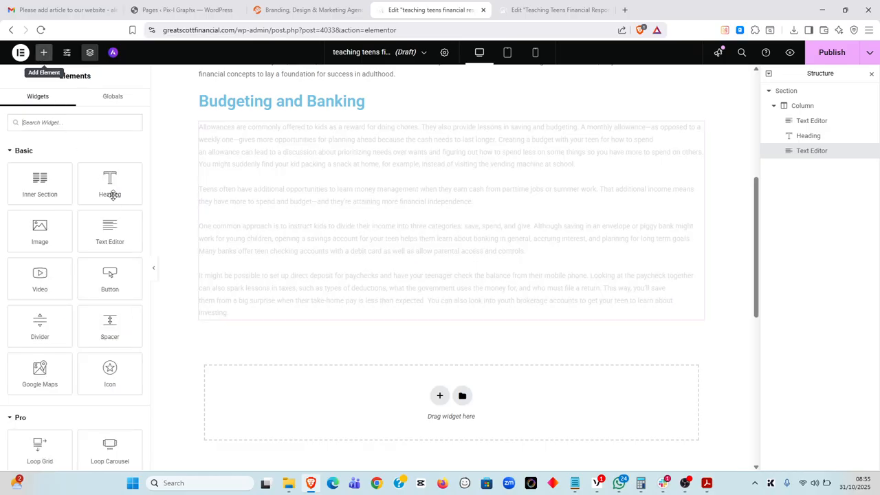
drag(106, 182, 309, 312)
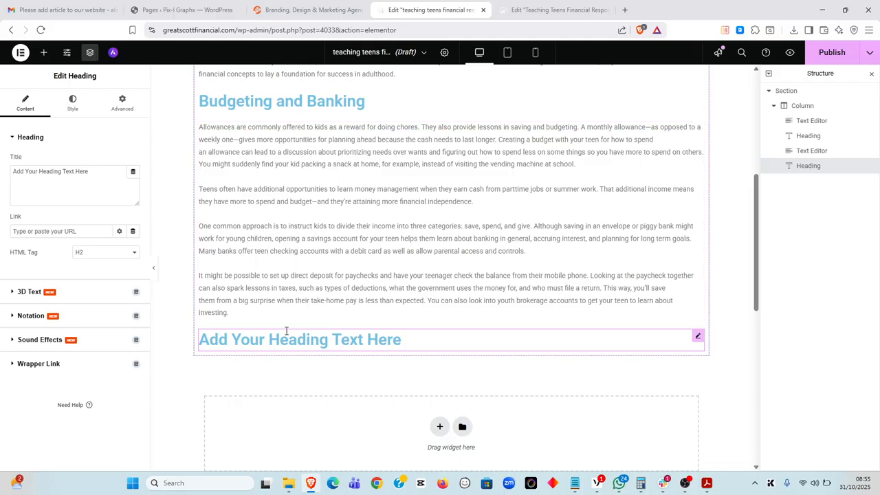
click(60, 185)
drag(95, 175, 2, 171)
key(BackSpace)
text(A Course in Good Credit)
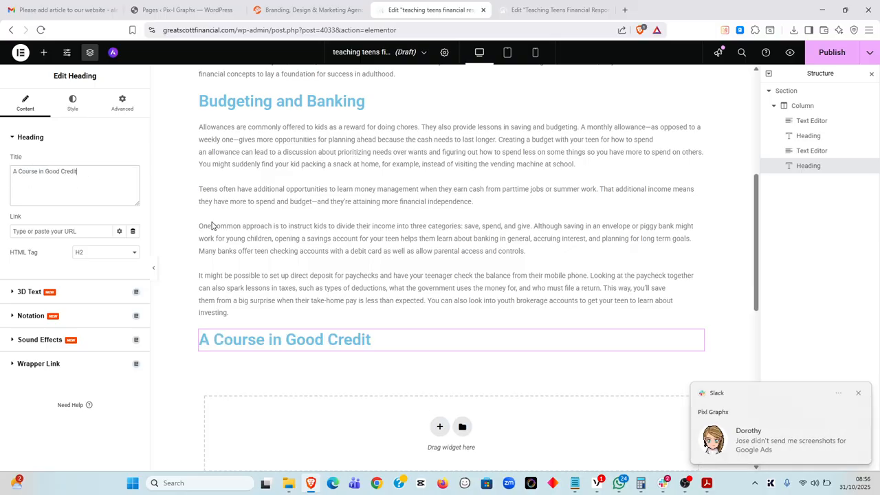
Copy the A Course in Good Credit section's body text from the PDF
key(alt+Tab)
scroll(352, 264, down, 5)
click(356, 262)
drag(333, 192, 428, 358)
right_click(429, 358)
click(461, 263)
key(alt+Tab)
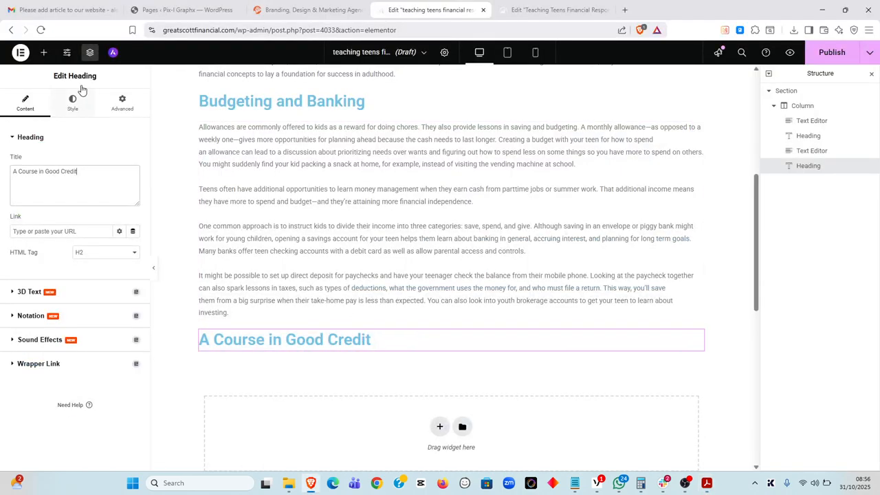
Add a Text Editor block below the new heading and paste the credit-card section text into it
click(44, 54)
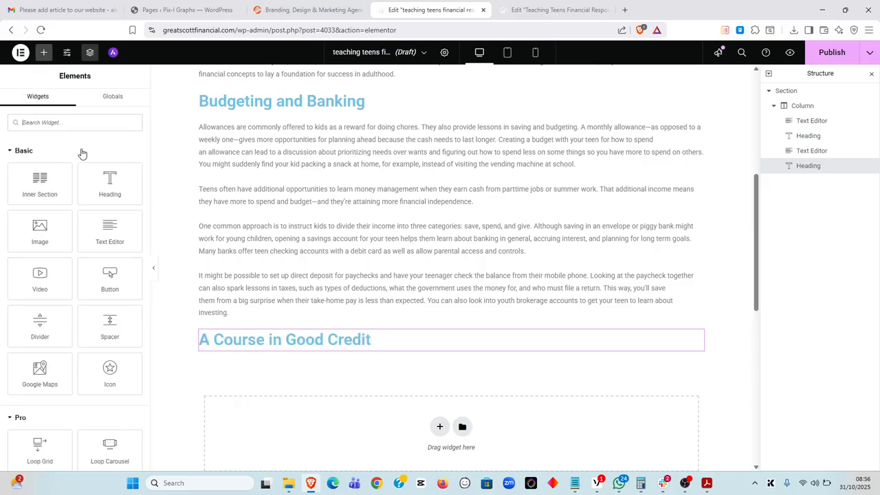
drag(109, 223, 360, 341)
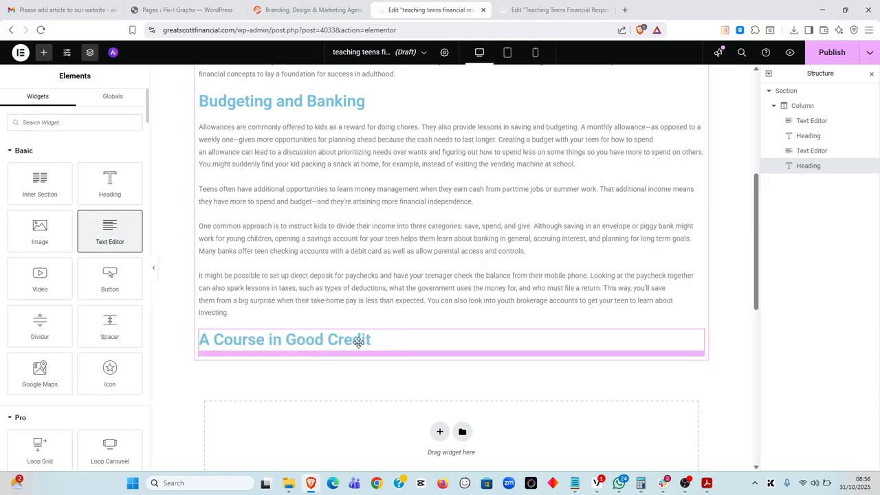
key(ctrl+a)
key(BackSpace)
key(ctrl+v)
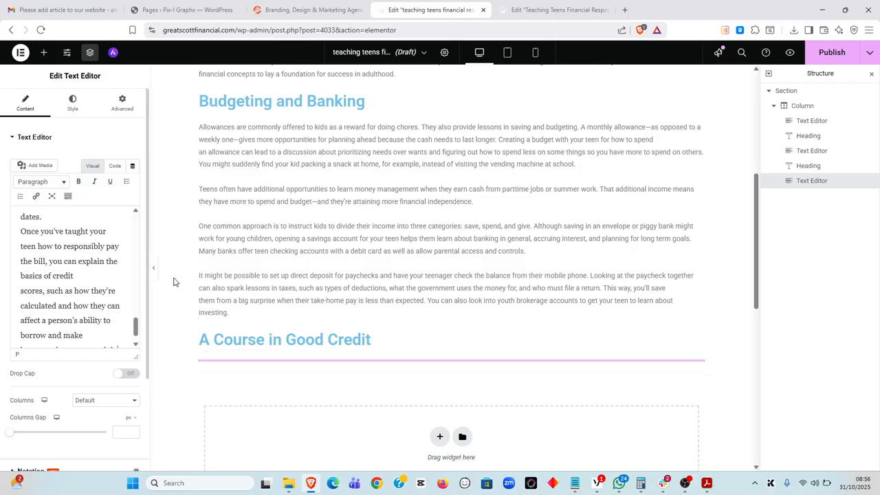
Rejoin the broken lines of the debit-card paragraph after 'debit cards,'
scroll(344, 318, down, 1)
click(507, 266)
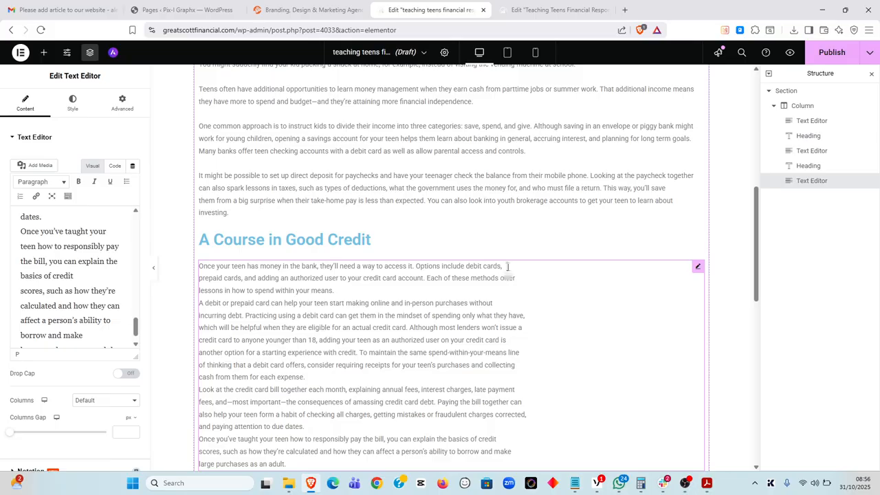
key(Delete)
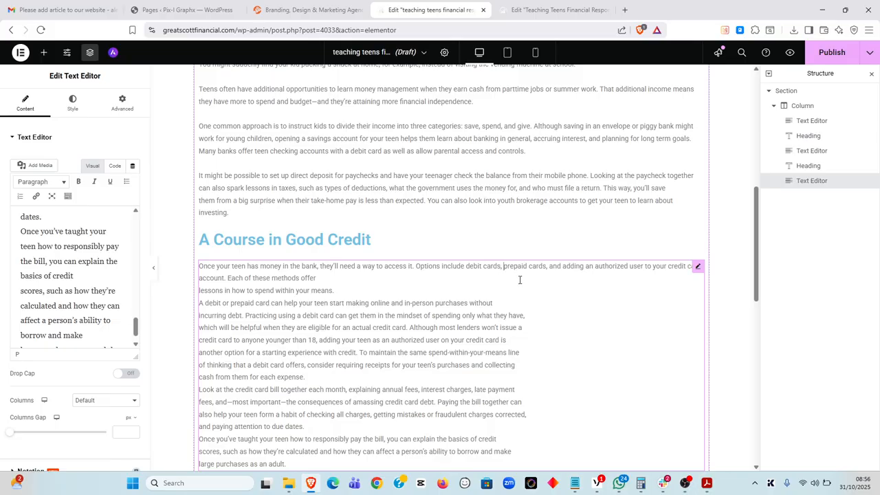
key(Delete)
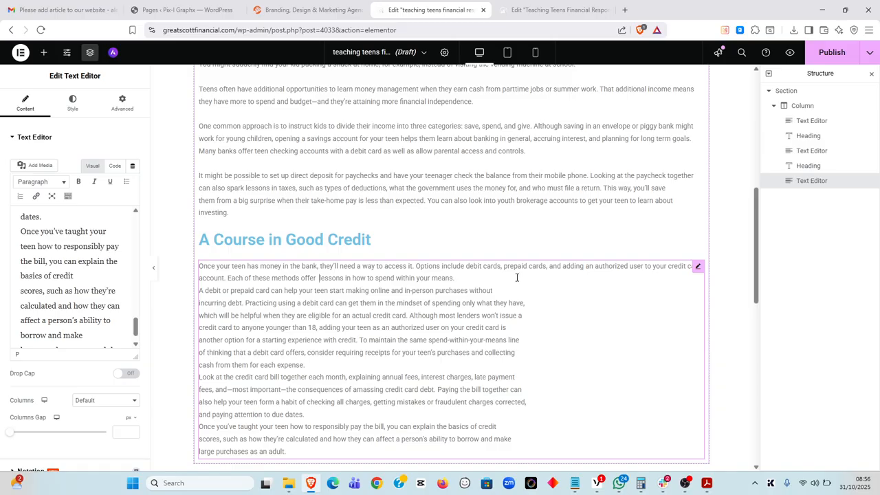
key(alt+Tab)
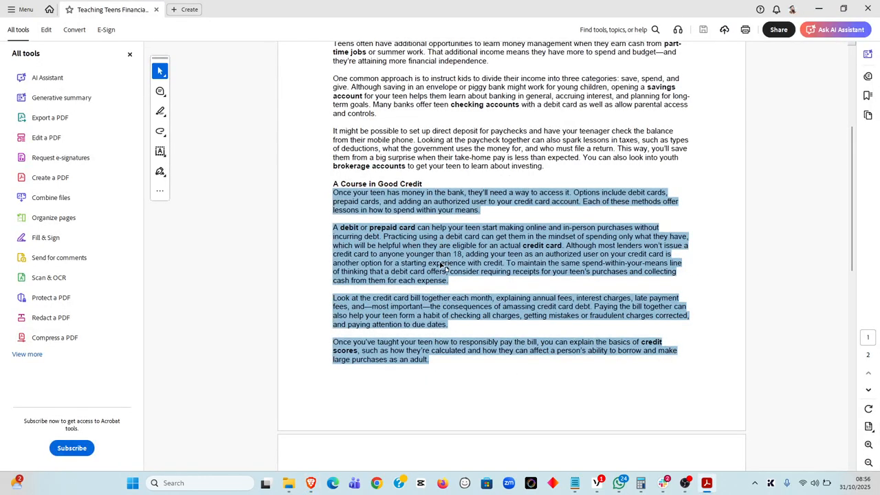
key(alt+Tab)
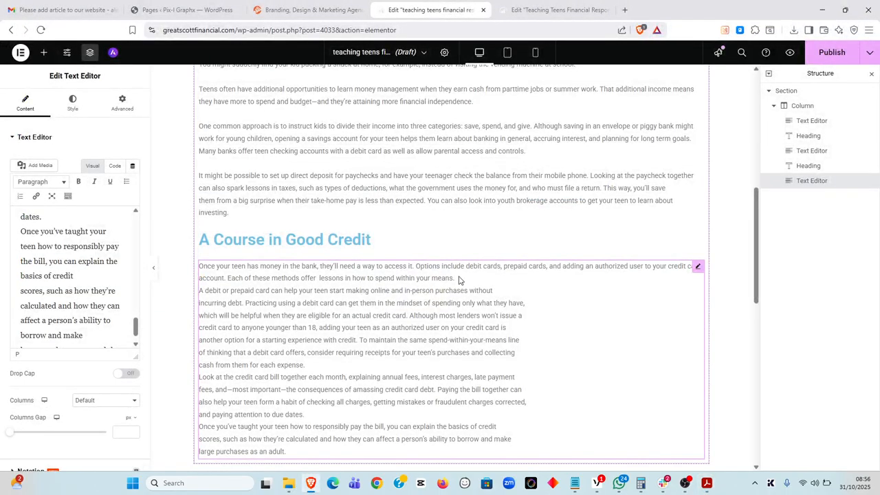
Add a blank line after the first paragraph and rejoin the second paragraph's broken lines
key(Return)
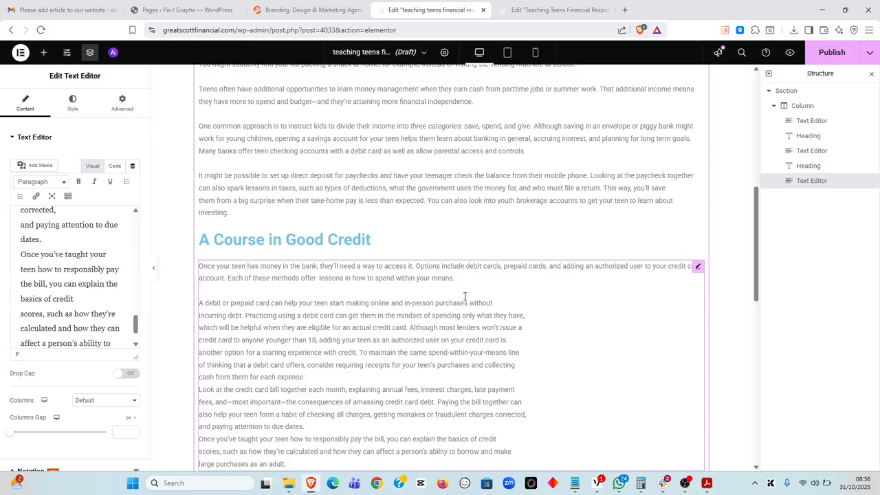
key(Delete)
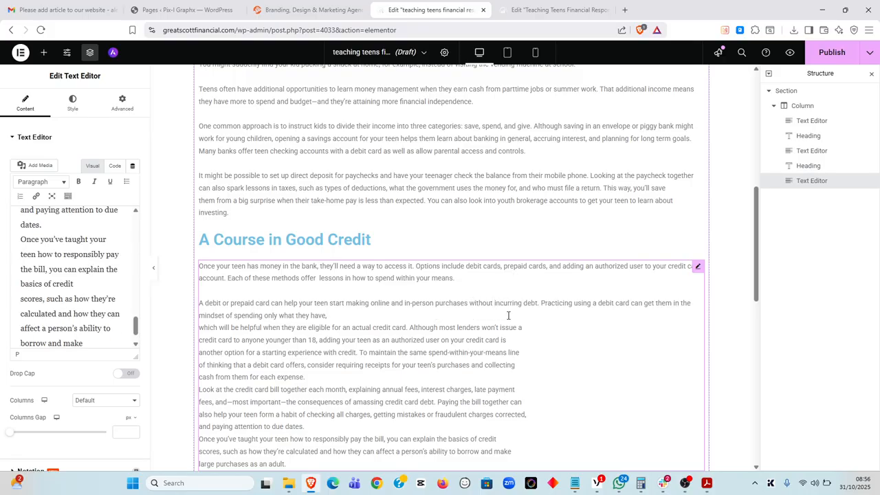
key(Delete)
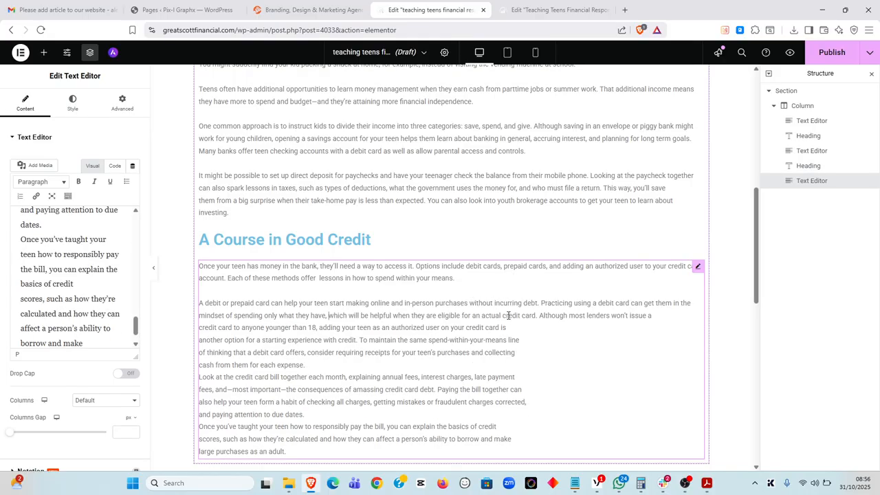
click(658, 315)
key(Delete)
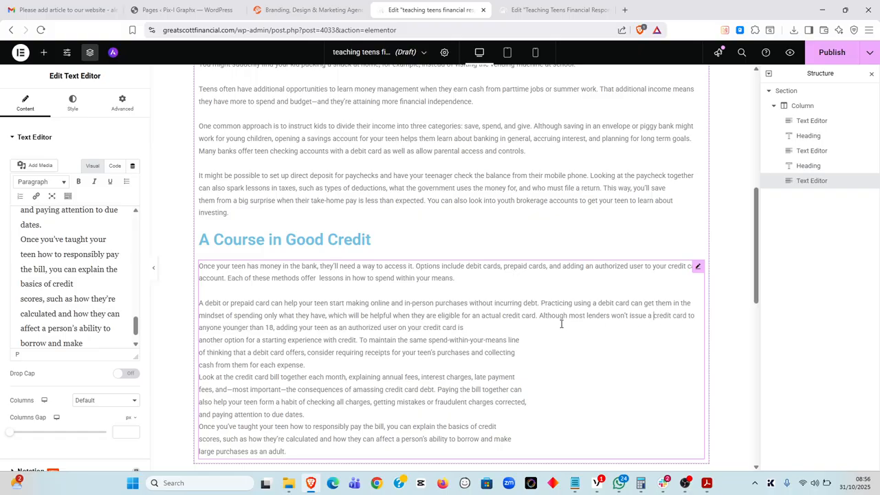
key(Delete)
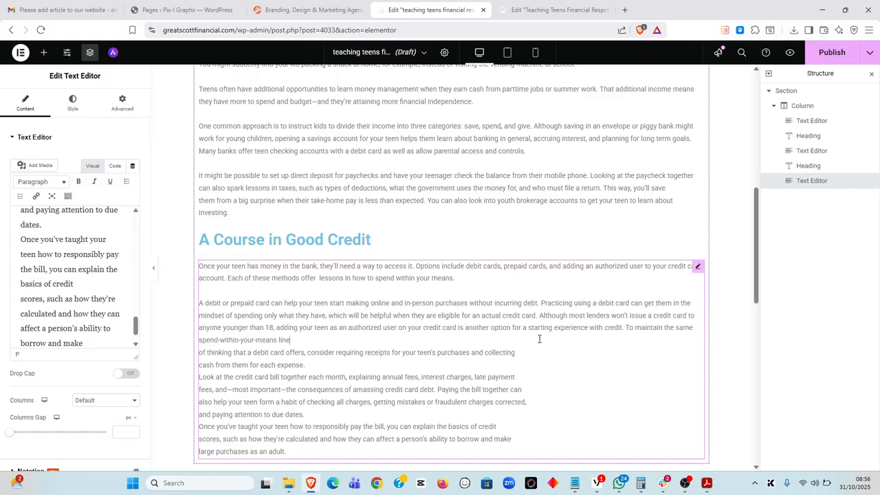
key(Delete)
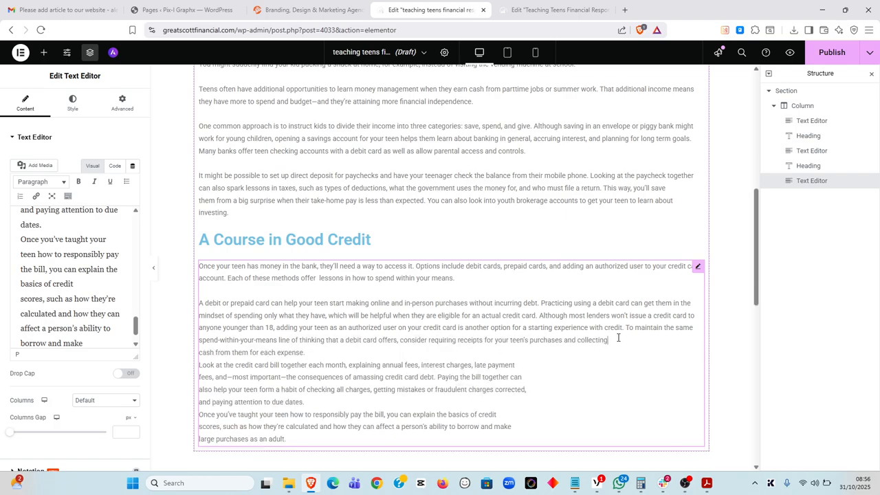
key(Delete)
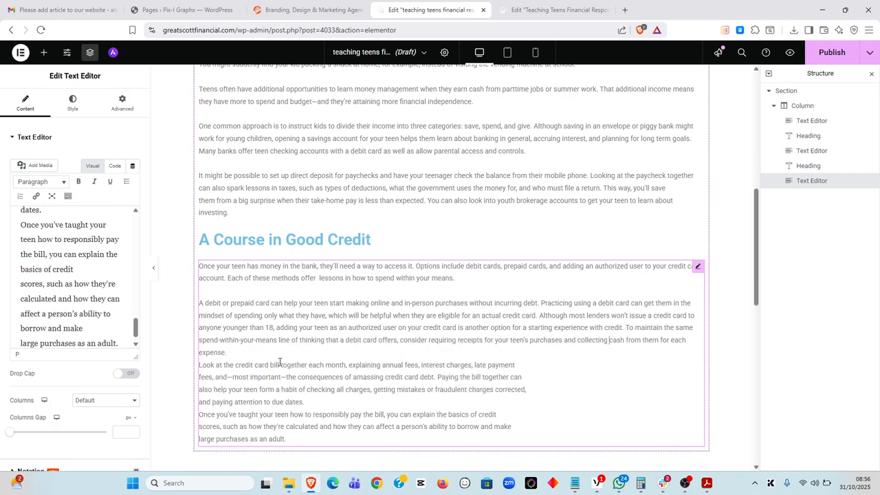
key(alt+Tab)
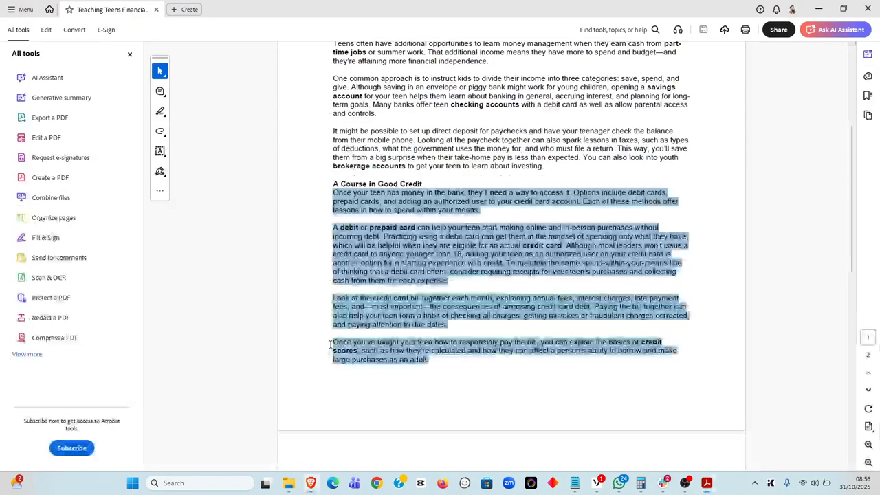
key(alt+Tab)
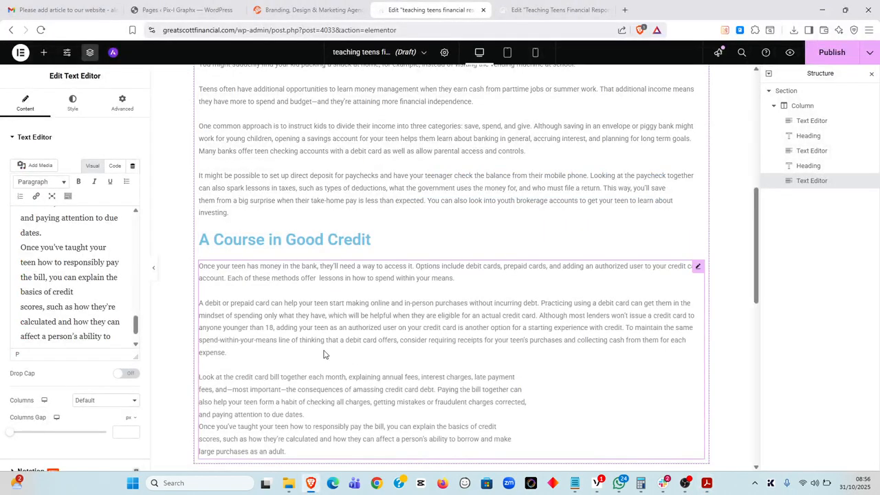
Rejoin the remaining credit paragraphs and set off the 'Once you've taught your teen' paragraph with a blank line
scroll(435, 355, down, 1)
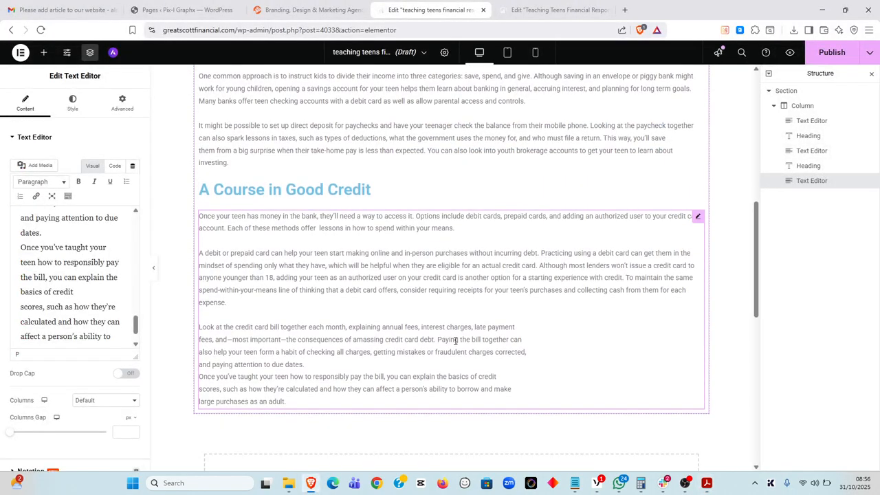
click(526, 324)
key(Delete)
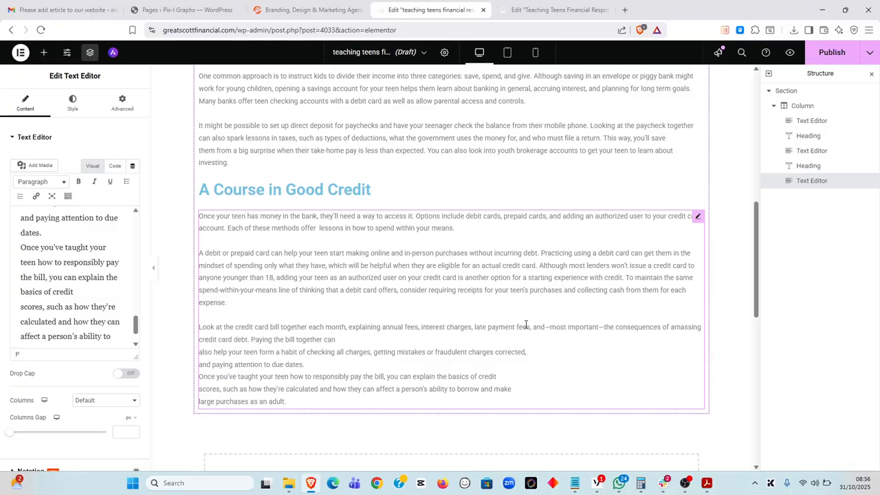
key(Delete)
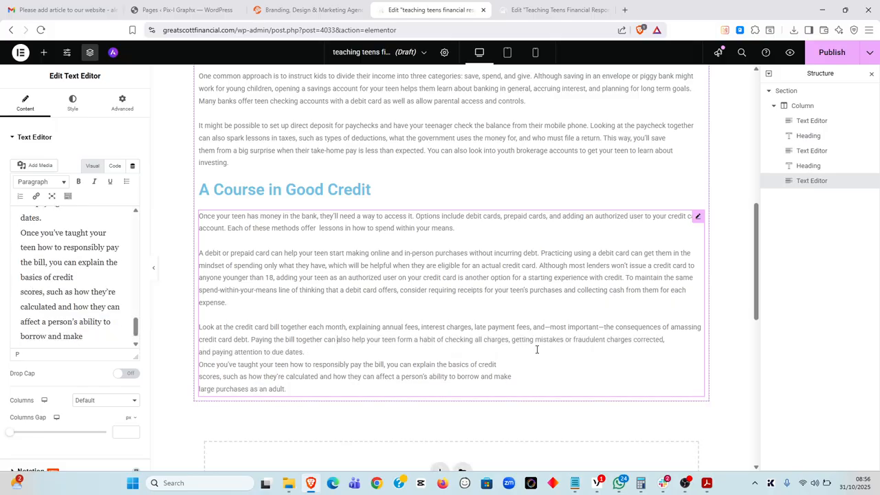
key(alt+Tab)
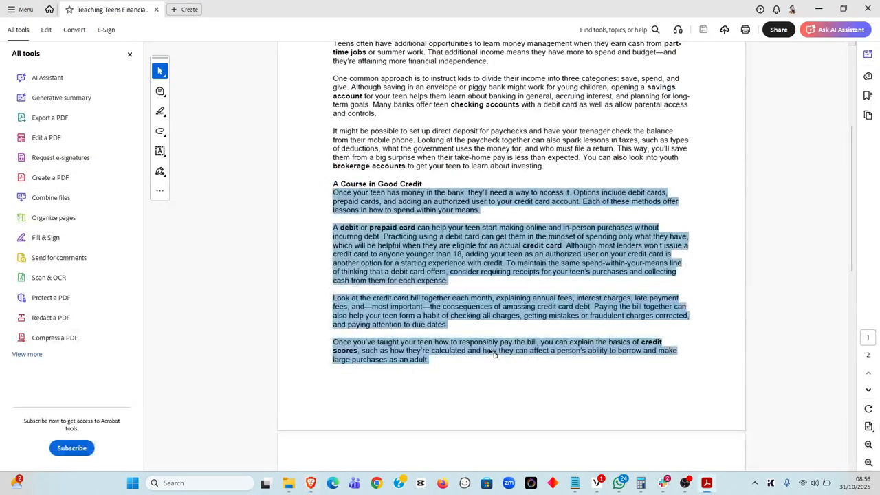
key(alt+Tab)
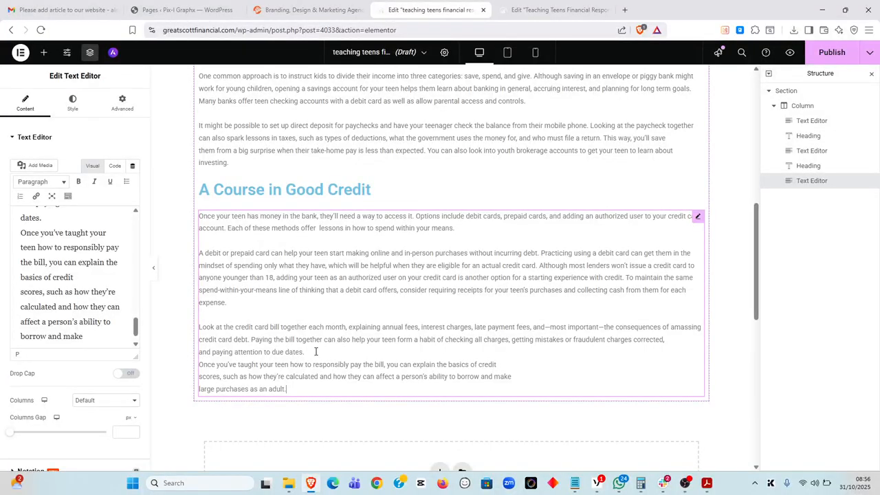
key(Return)
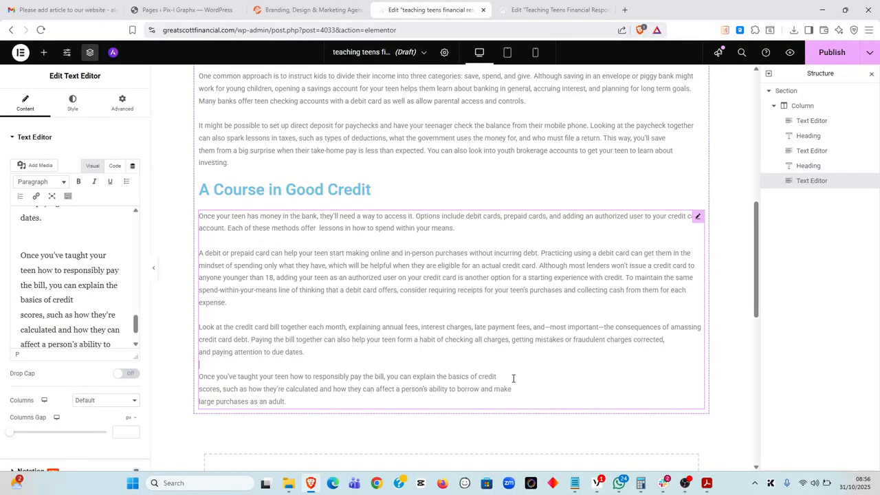
key(Delete)
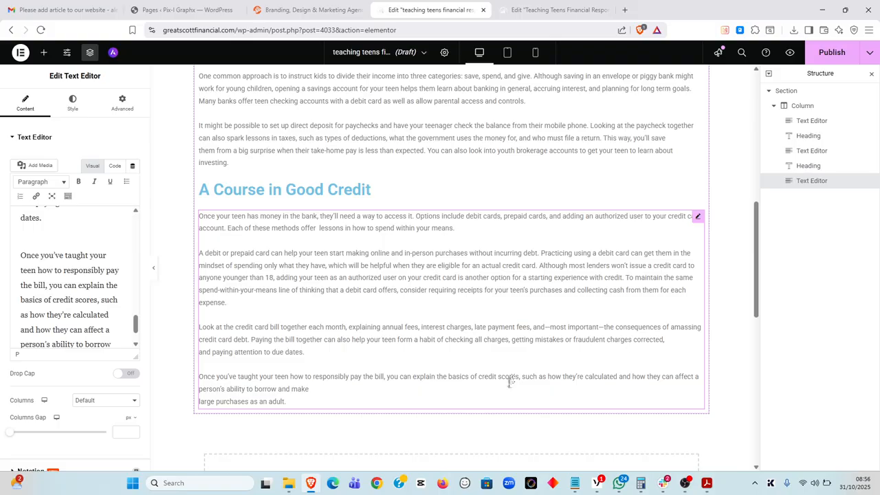
click(507, 387)
key(Delete)
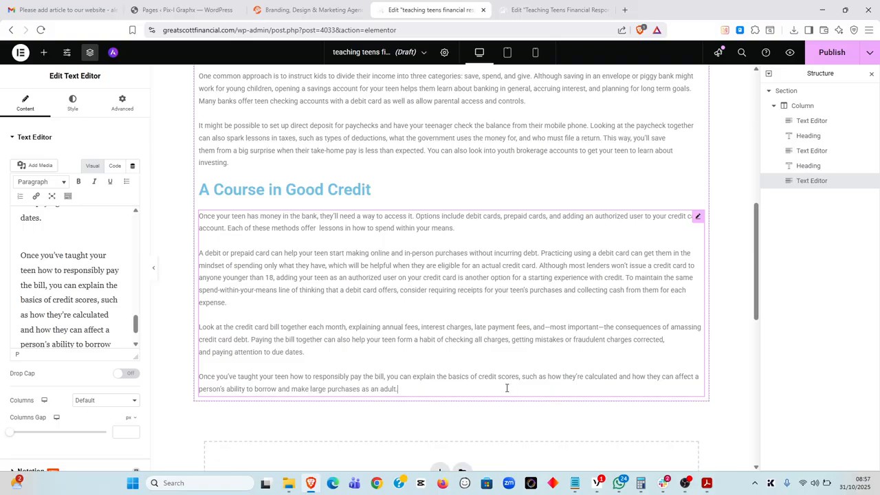
Select and copy the 'Contributing to a Cause' heading in the PDF
key(alt+Tab)
scroll(438, 361, down, 5)
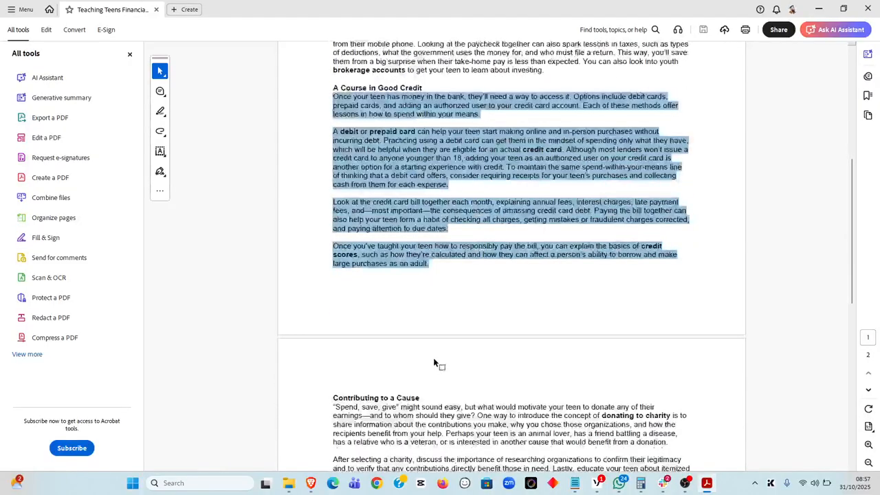
drag(333, 326, 420, 326)
key(ctrl+c)
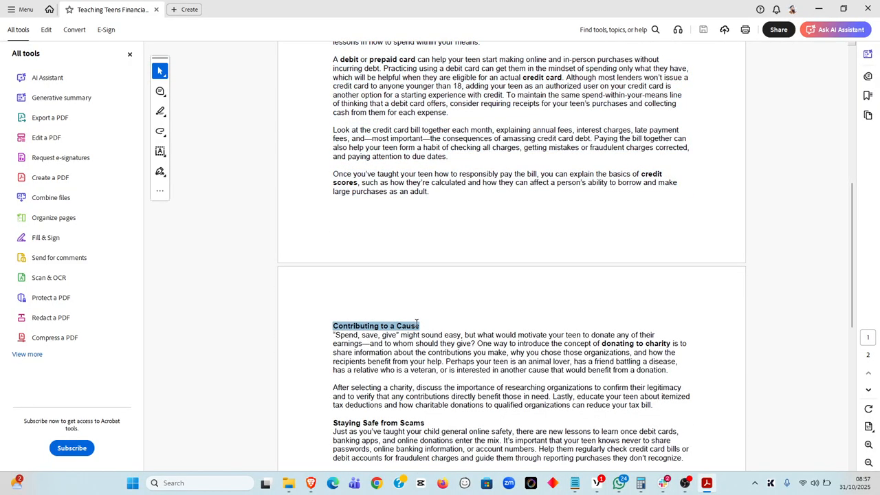
key(alt+Tab)
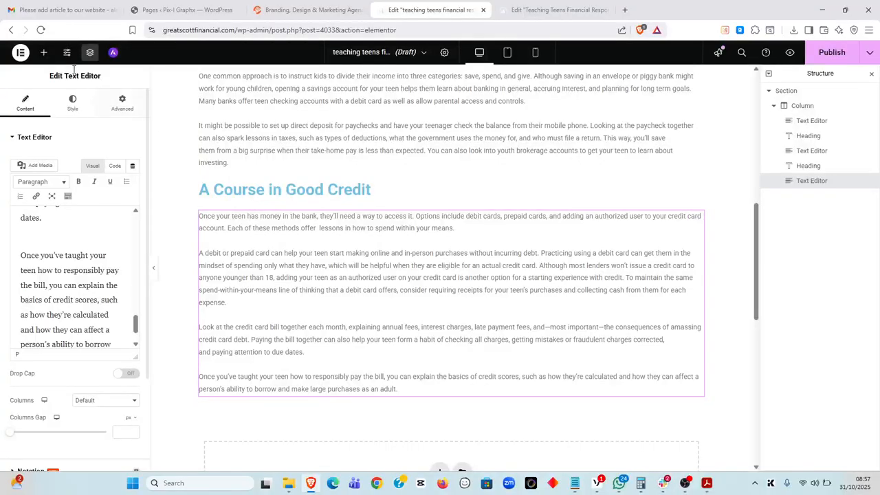
Add a Heading widget titled 'Contributing to a Cause' below the last text block
click(43, 53)
drag(105, 186, 397, 390)
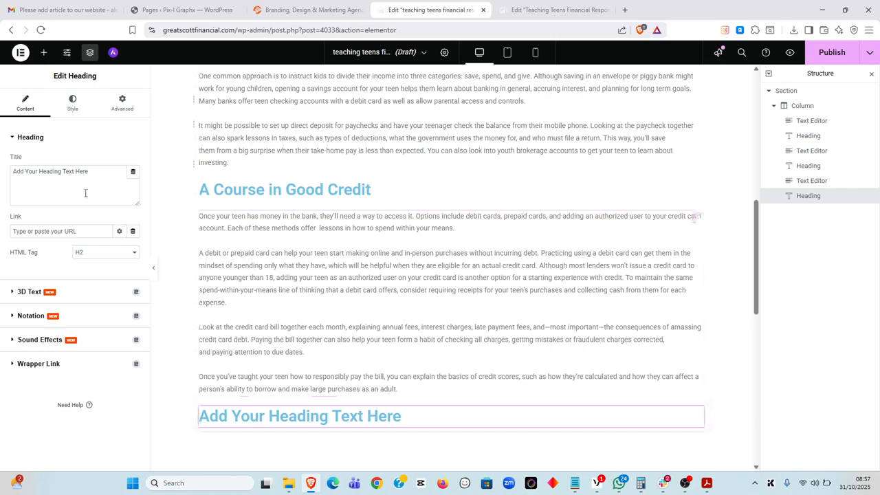
drag(93, 171, 2, 173)
key(BackSpace)
key(ctrl+v)
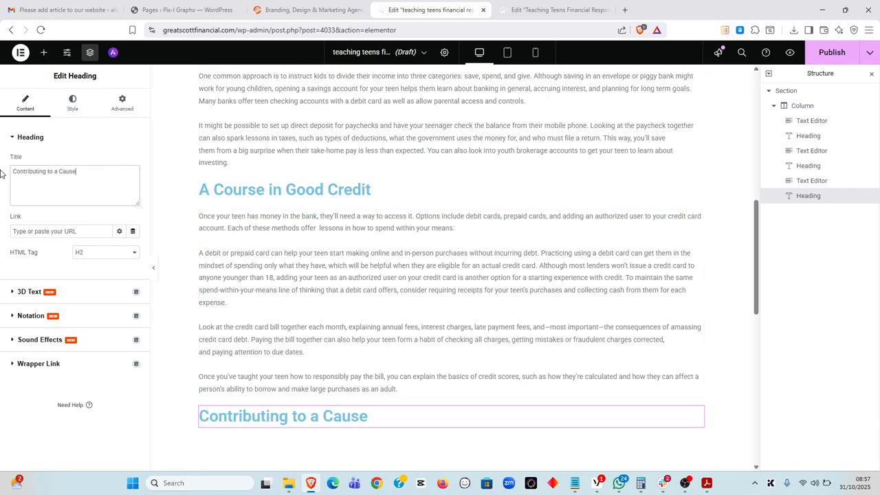
Select the Contributing to a Cause body text in the PDF
key(alt+Tab)
scroll(363, 285, down, 4)
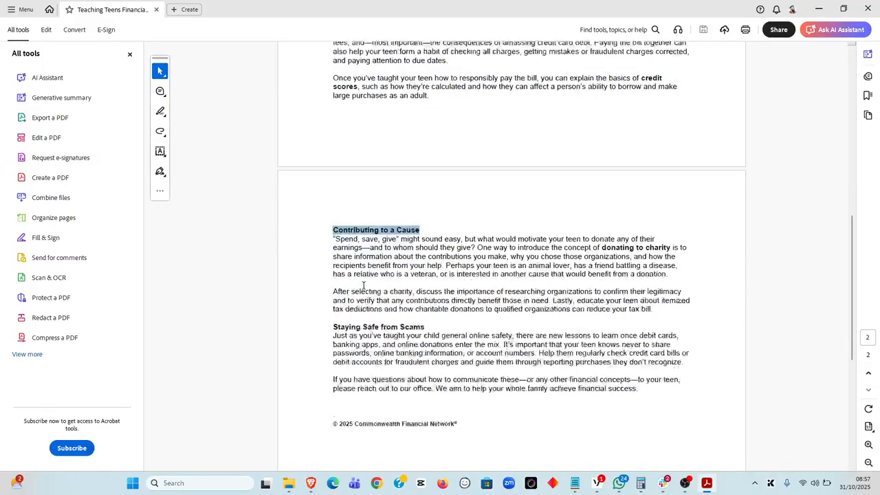
drag(335, 166, 631, 320)
key(ctrl+c)
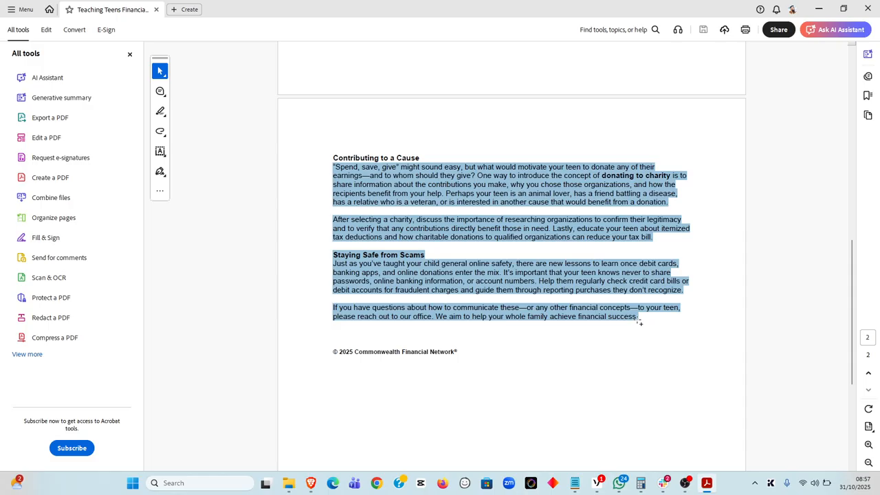
key(alt+Tab)
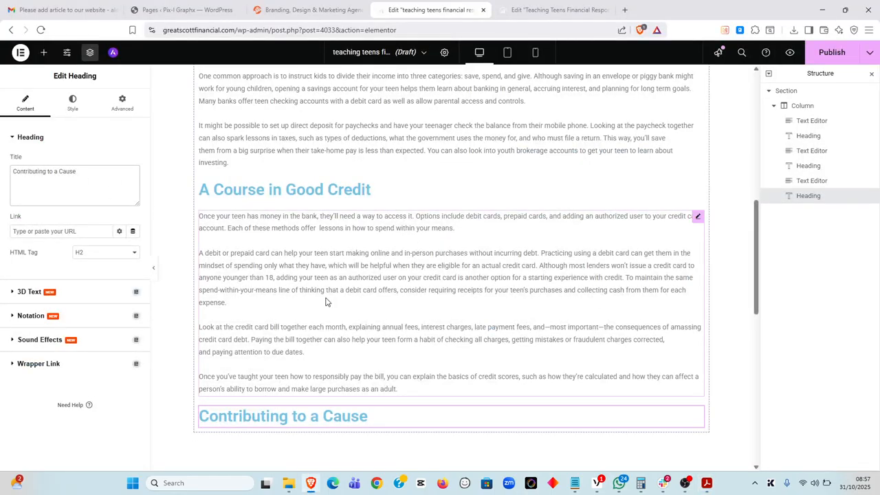
Add a Text Editor block under 'Contributing to a Cause' and paste the charity text into it
click(43, 52)
drag(110, 231, 419, 420)
scroll(337, 371, down, 2)
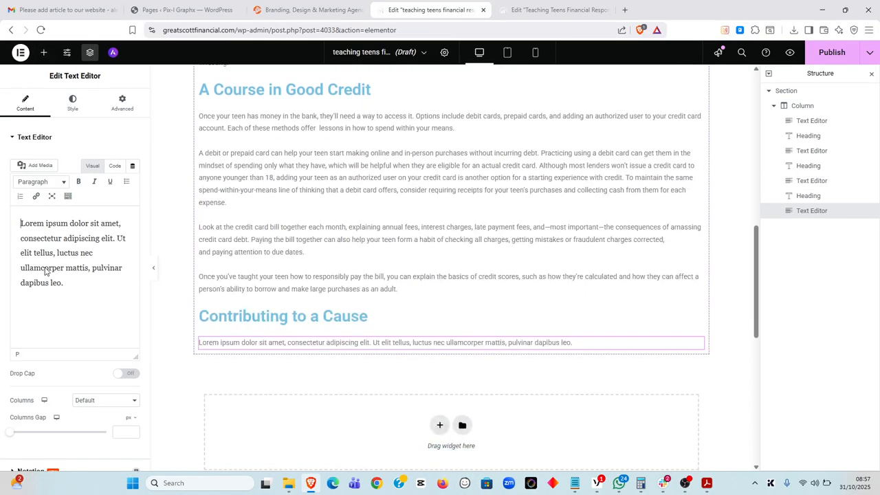
drag(74, 281, 12, 214)
key(BackSpace)
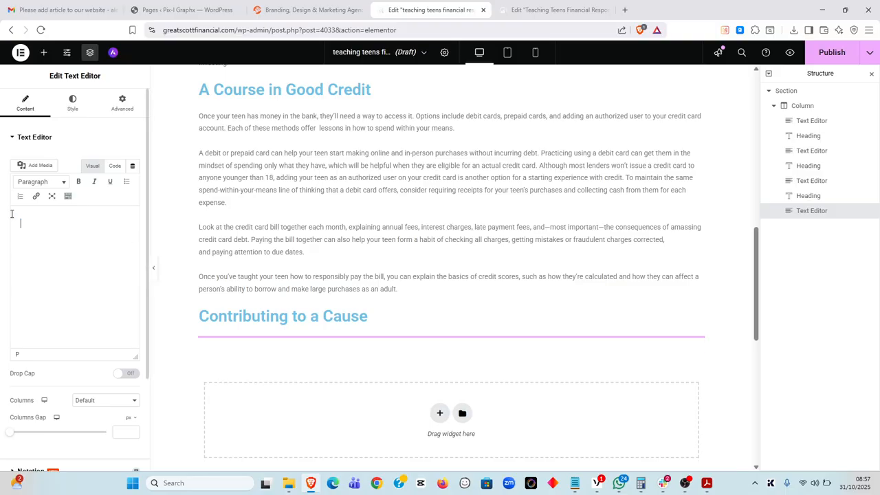
key(ctrl+v)
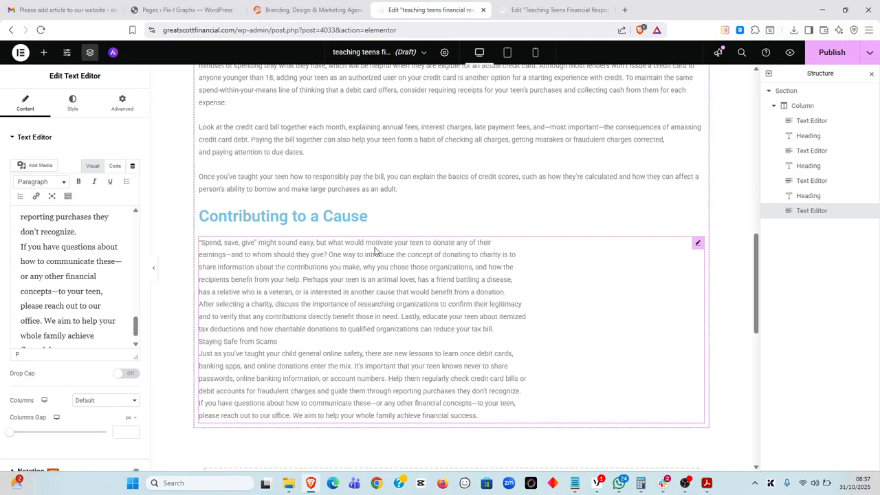
Rejoin the broken lines of the first charity paragraph
click(514, 242)
key(Delete)
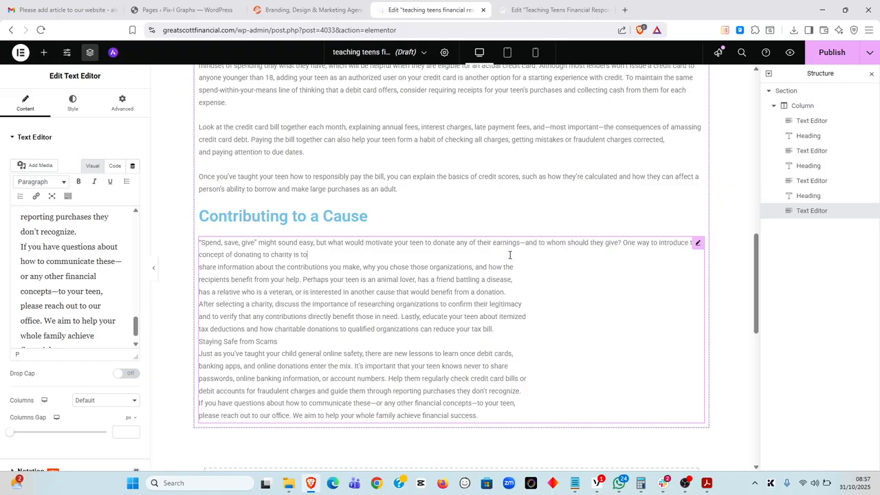
key(Delete)
key(alt+Tab)
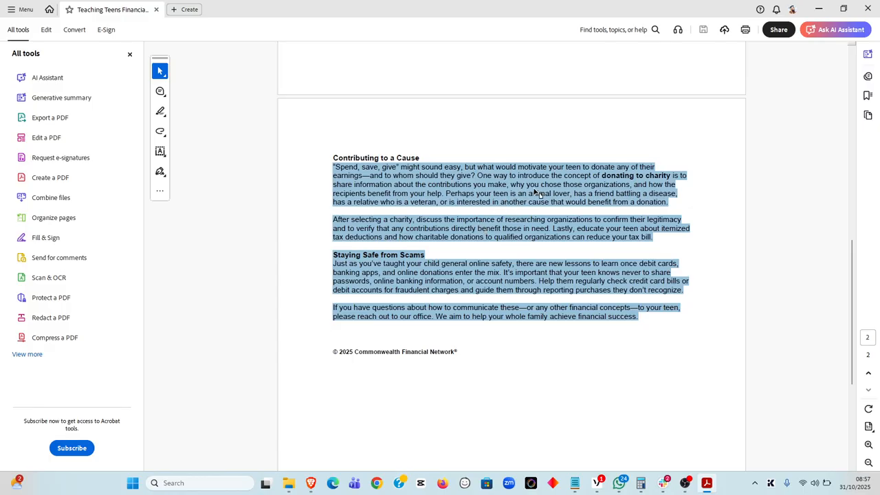
key(alt+Tab)
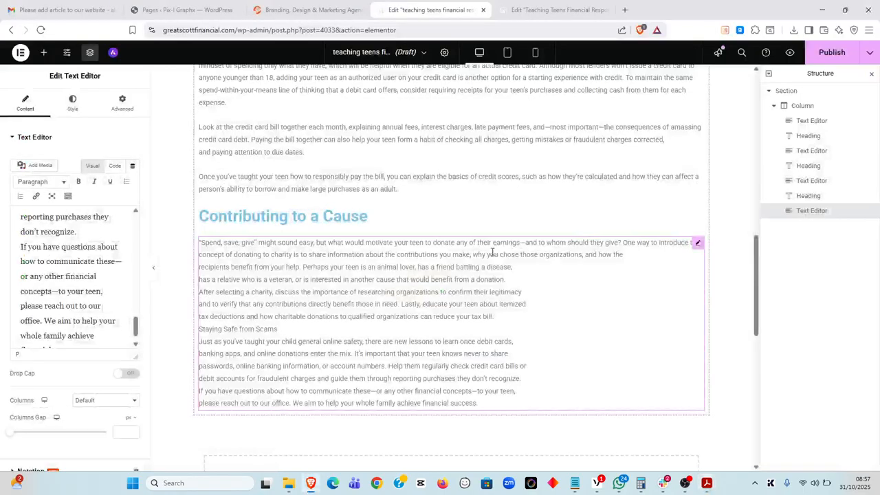
key(Delete)
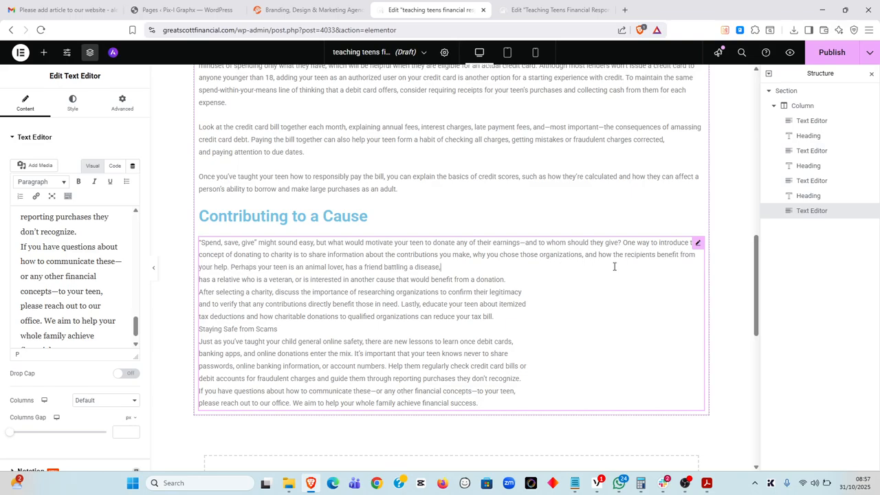
key(Delete)
Add a blank line after 'from a donation.', rejoin the second paragraph, and break before the scams section
click(268, 275)
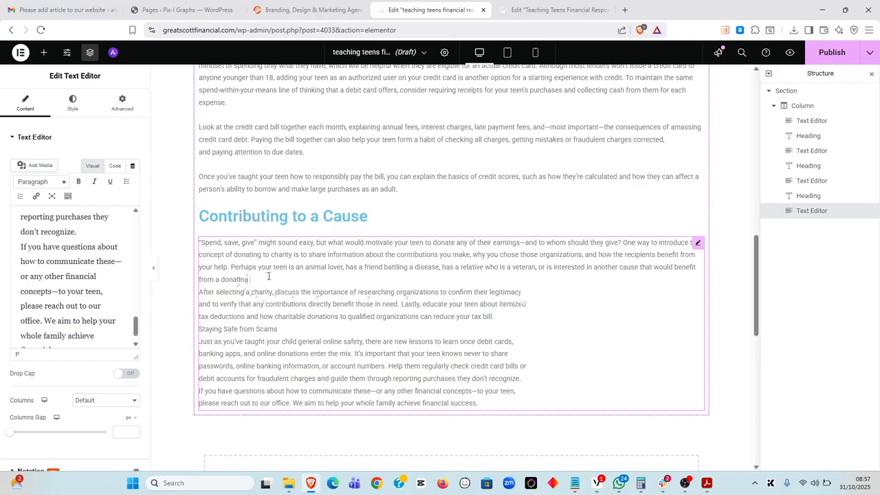
key(Return)
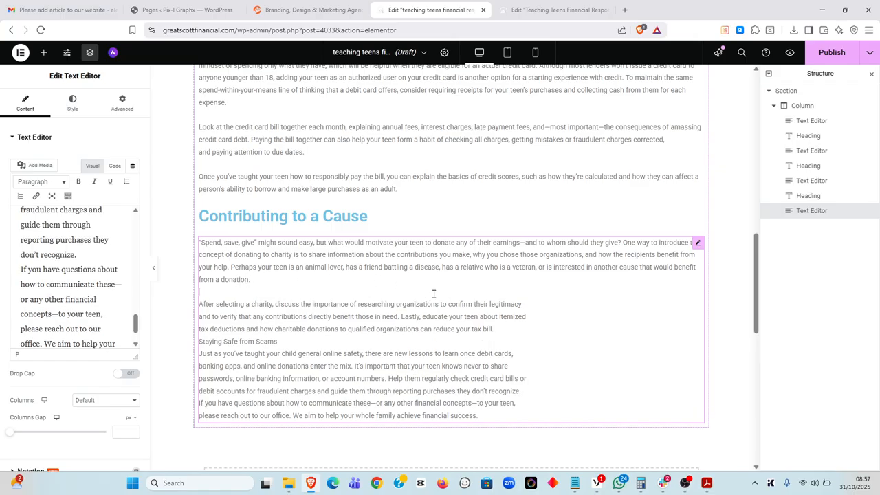
key(Delete)
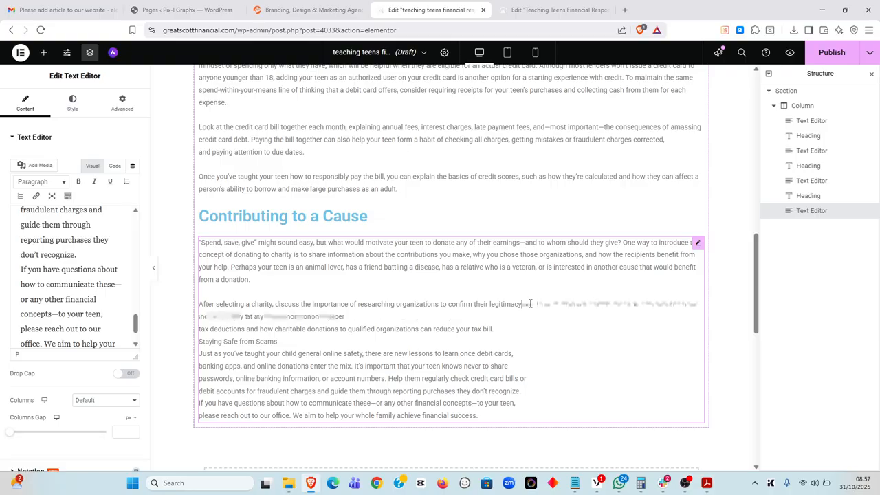
key(Delete)
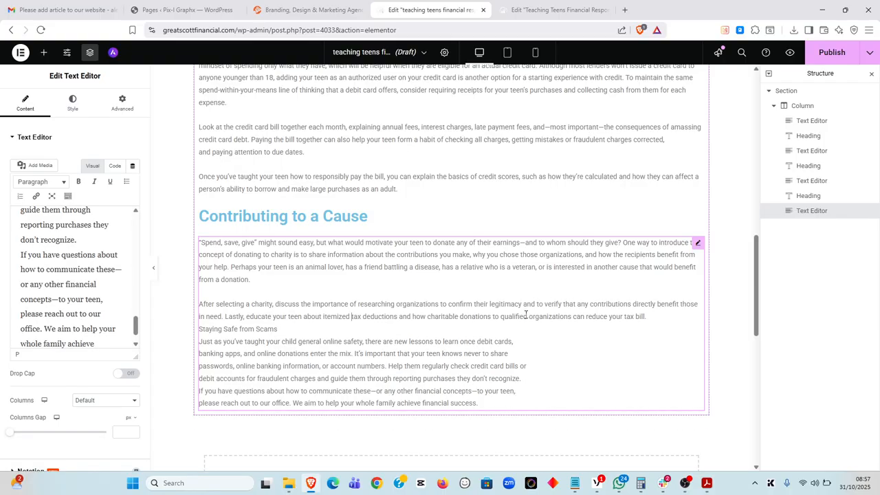
click(658, 316)
key(Return)
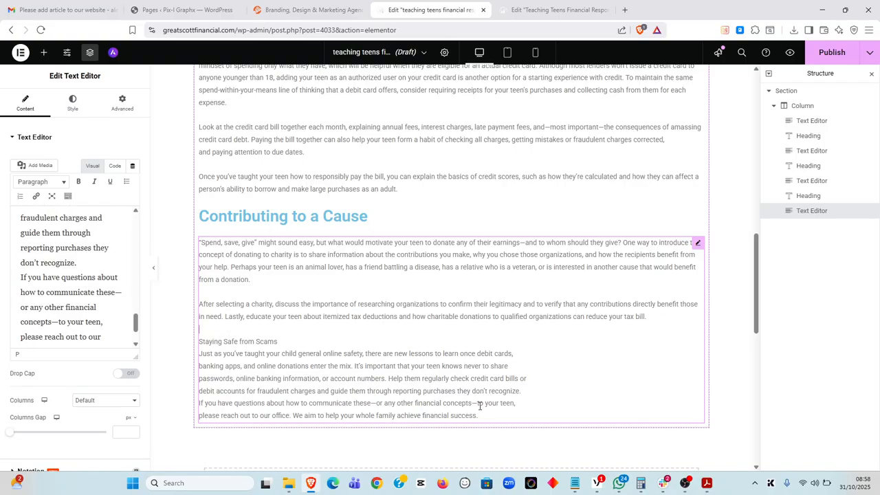
Delete the Staying Safe from Scams text from the charity block so it ends at the tax-bill sentence
drag(479, 415, 175, 345)
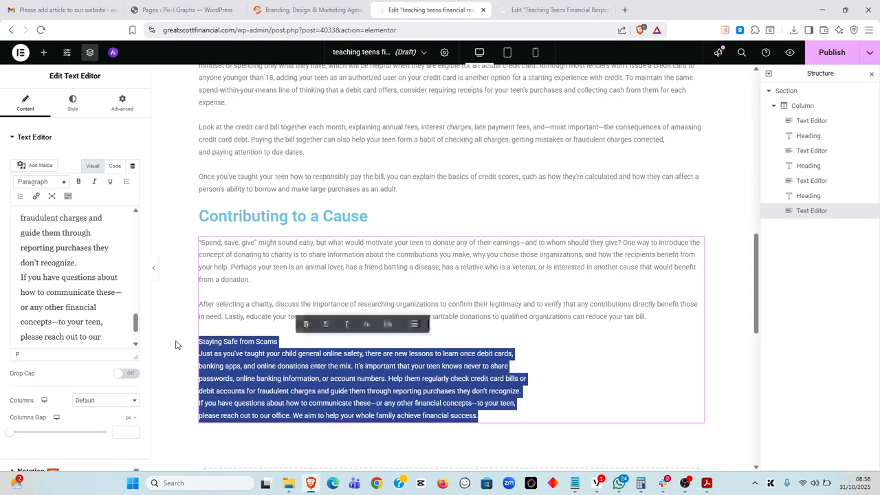
click(175, 345)
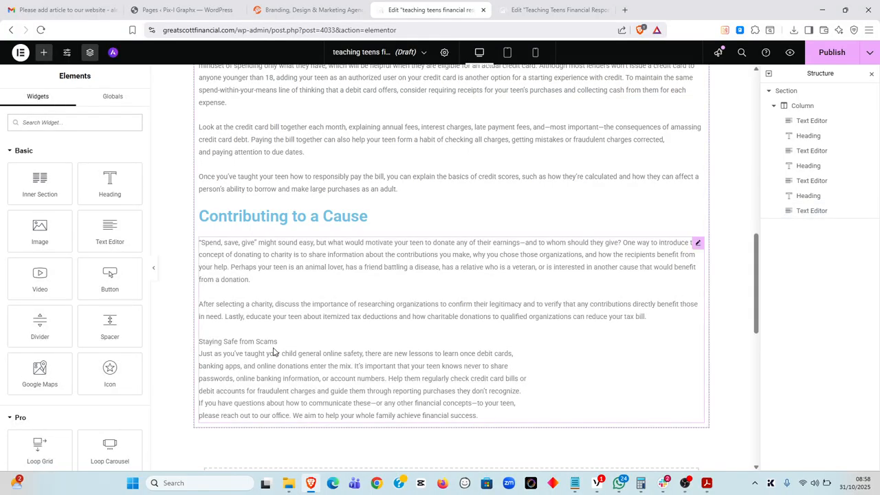
click(496, 404)
drag(484, 389, 198, 316)
key(BackSpace)
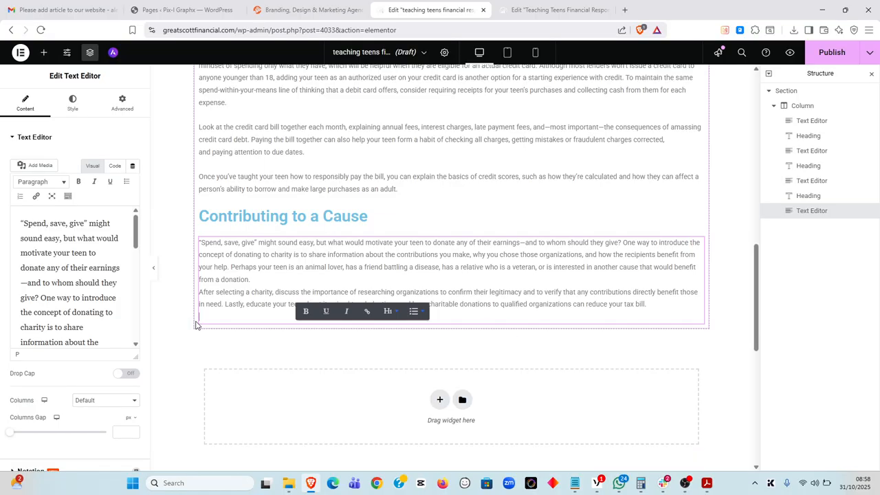
key(BackSpace)
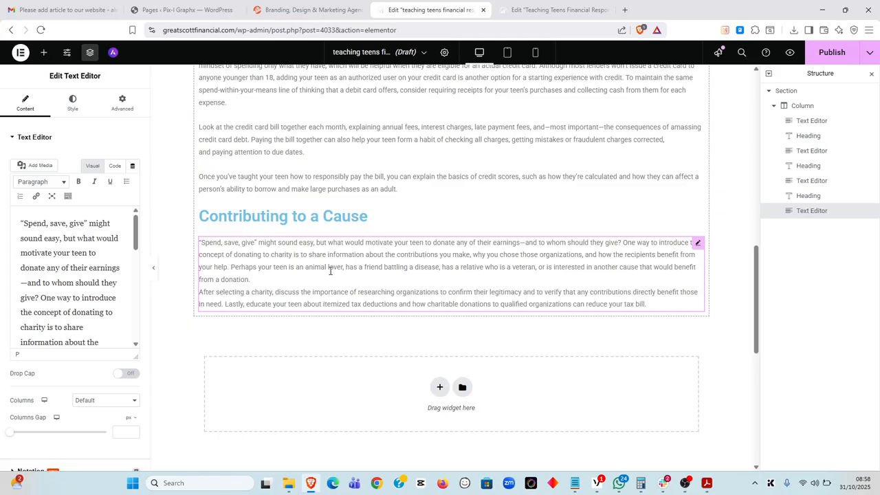
key(Return)
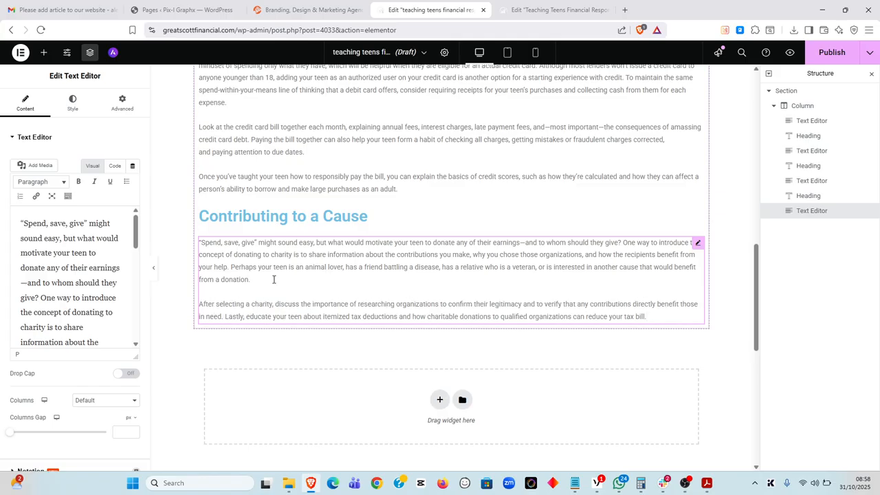
Add a Heading widget titled 'Staying Safe from Scams', copied from the PDF
click(43, 53)
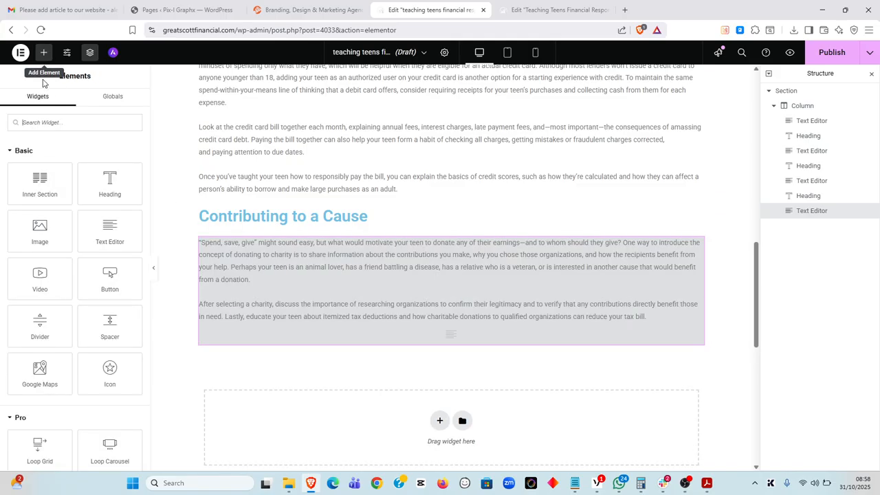
drag(110, 182, 305, 317)
key(alt+Tab)
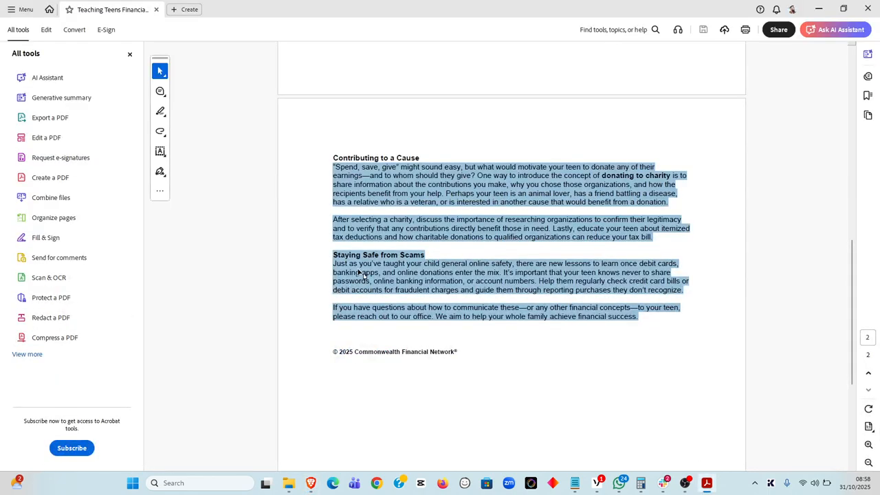
click(335, 259)
drag(334, 255, 422, 256)
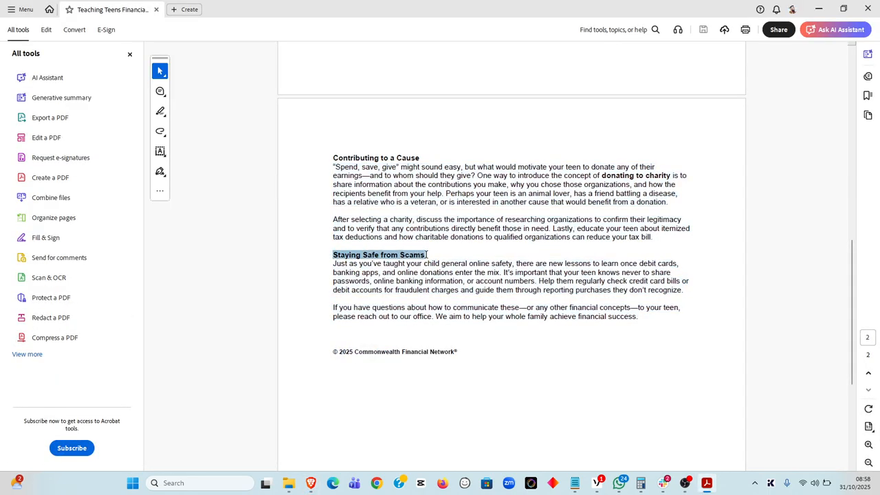
key(ctrl+c)
key(alt+Tab)
key(ctrl+a)
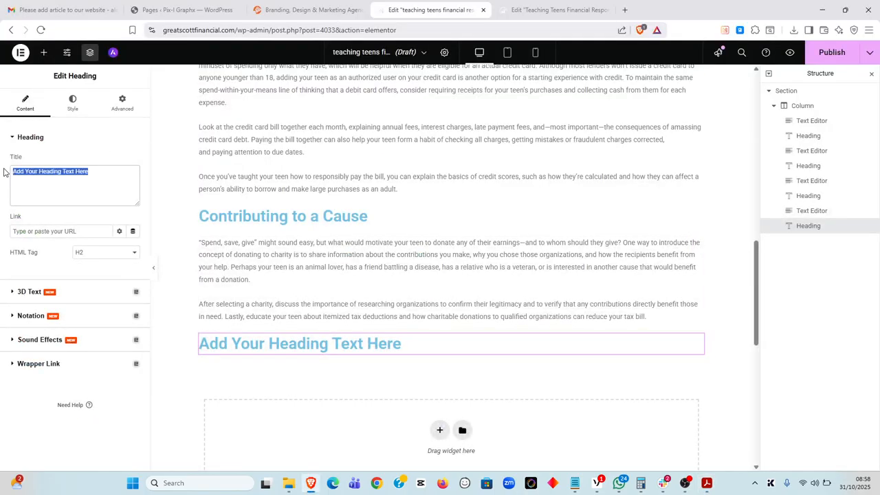
key(ctrl+v)
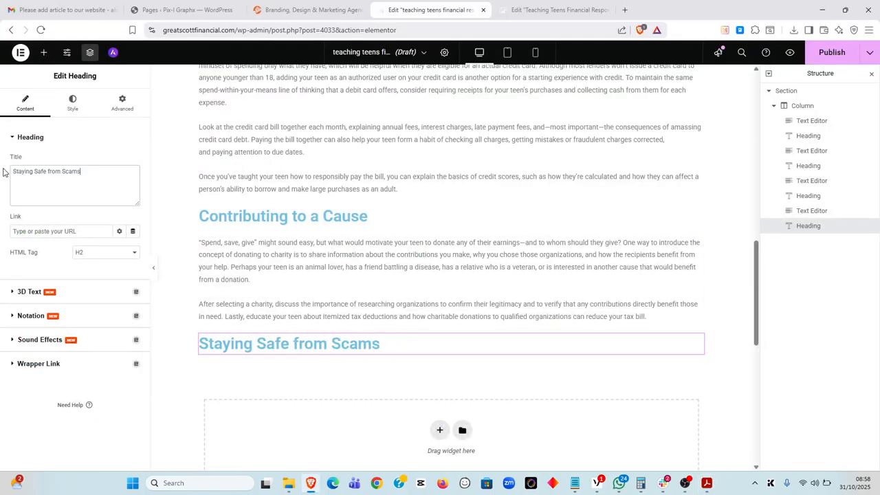
Add a Text Editor block below it and copy the two scam-safety paragraphs from the PDF
click(43, 53)
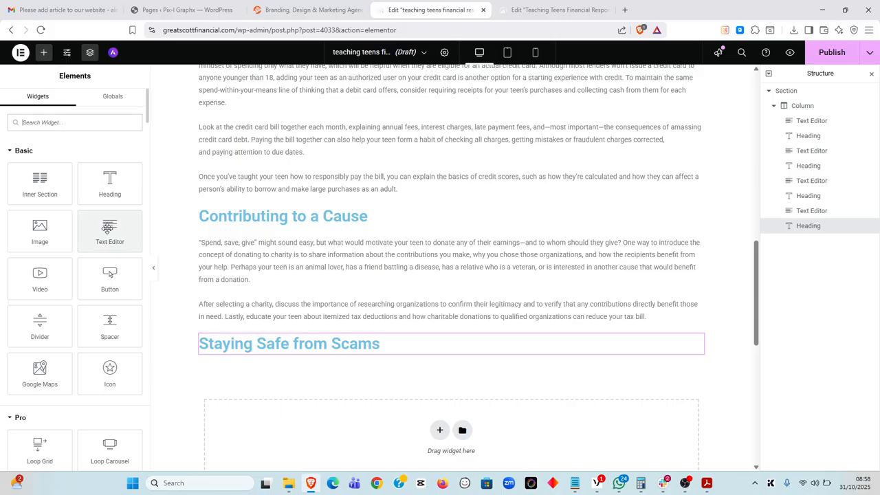
drag(108, 229, 392, 347)
key(alt+Tab)
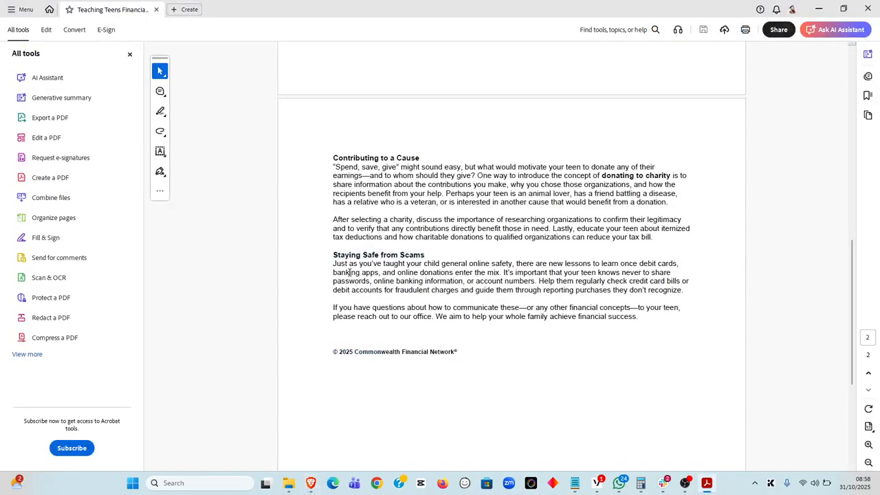
drag(332, 263, 638, 313)
key(ctrl+c)
Replace the placeholder text with the scam-safety paragraphs and rejoin the line after 'debit cards,'
key(alt+Tab)
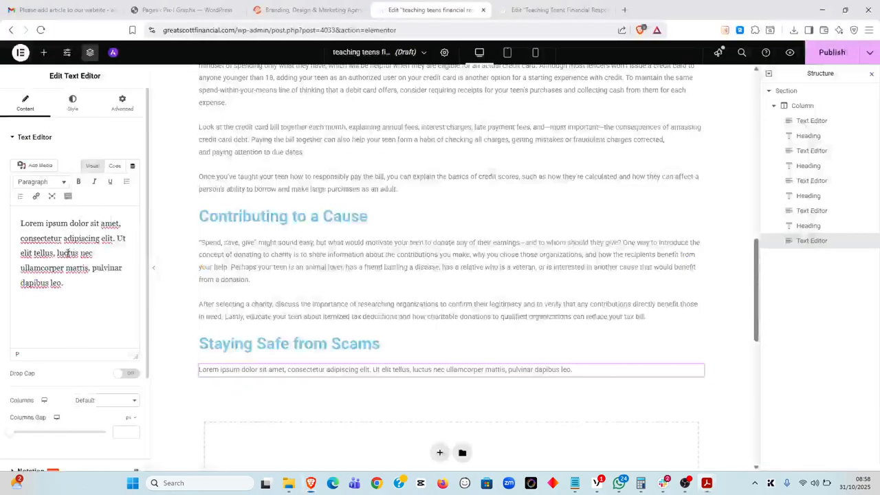
click(88, 297)
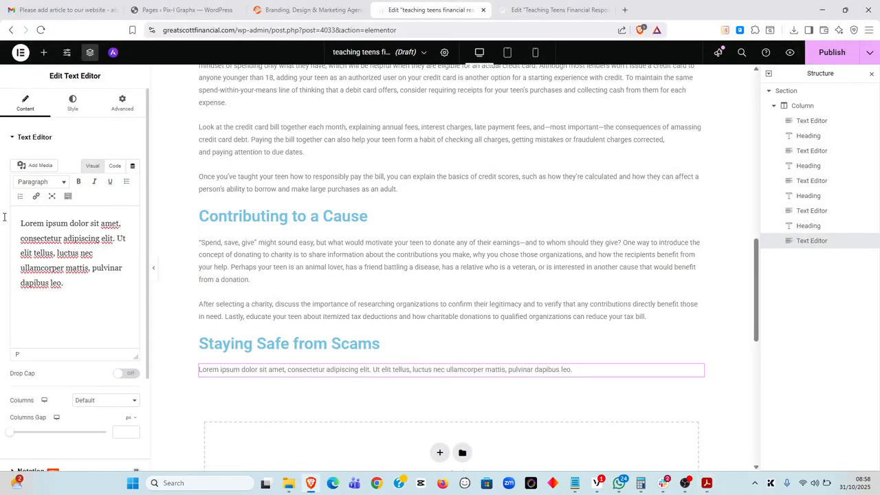
key(ctrl+a)
key(BackSpace)
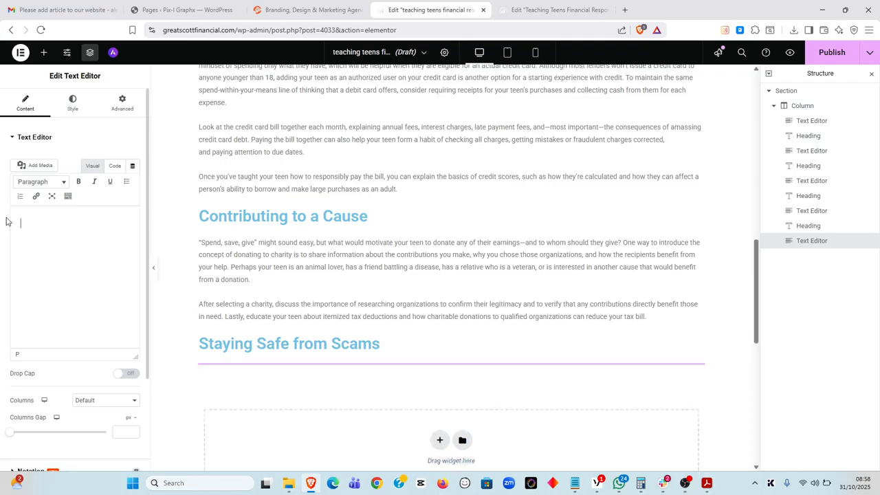
key(ctrl+v)
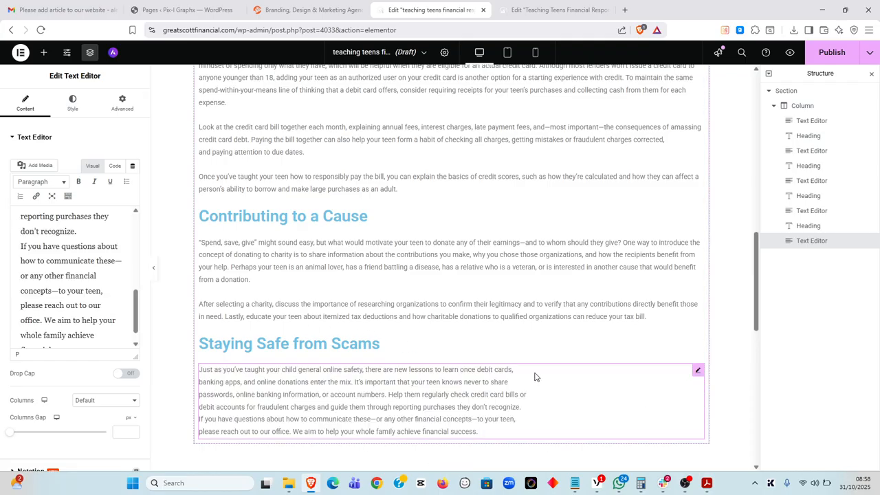
click(520, 370)
key(Delete)
key(Delete)
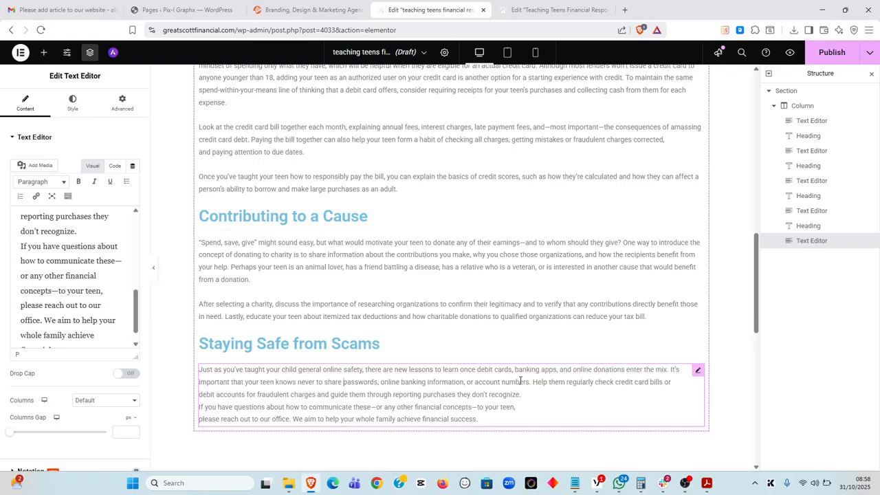
key(ctrl+a)
Add a blank line after 'don't recognize.' and join the closing paragraph's line after 'to your teen,'
click(526, 394)
key(Return)
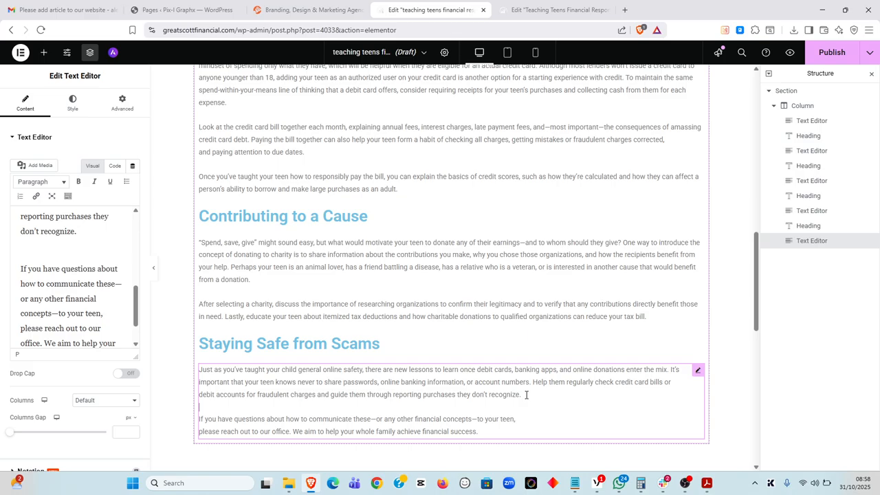
click(527, 419)
key(Delete)
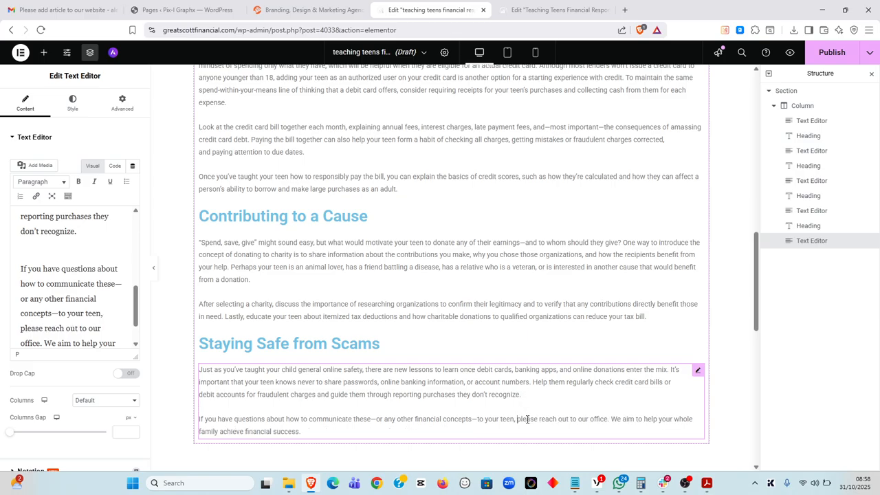
scroll(419, 385, down, 3)
scroll(412, 371, up, 20)
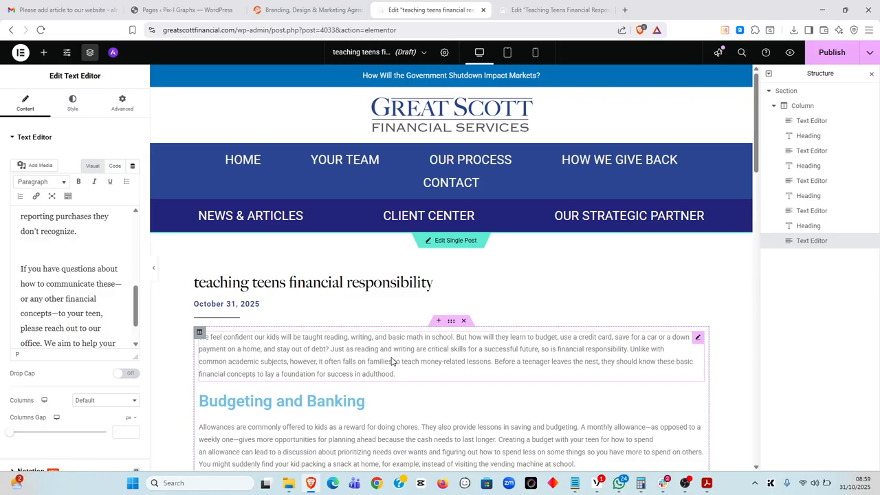
Compare the draft with the reference post by scrolling through both editor tabs
scroll(391, 360, down, 4)
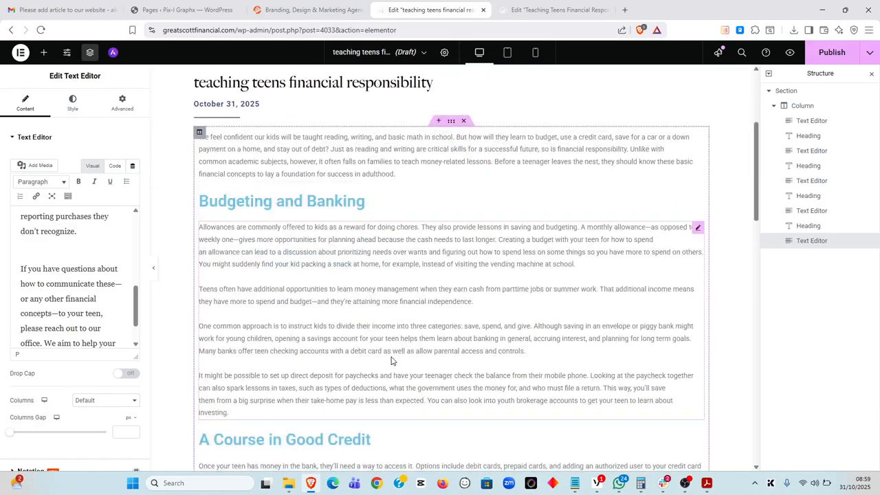
scroll(393, 363, up, 5)
click(557, 10)
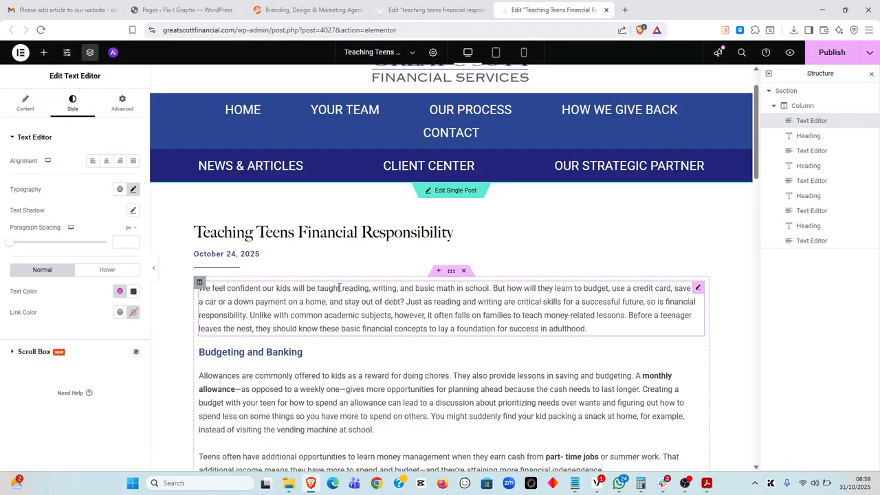
scroll(338, 288, down, 2)
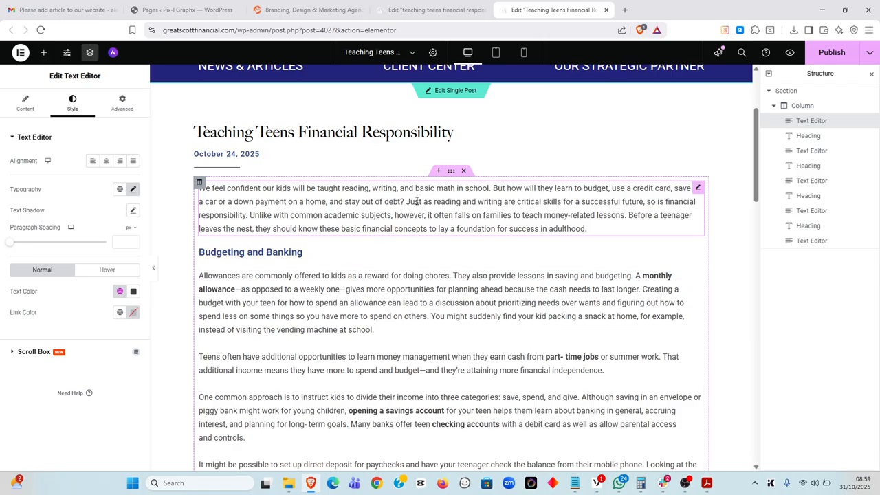
key(ctrl+shift+Tab)
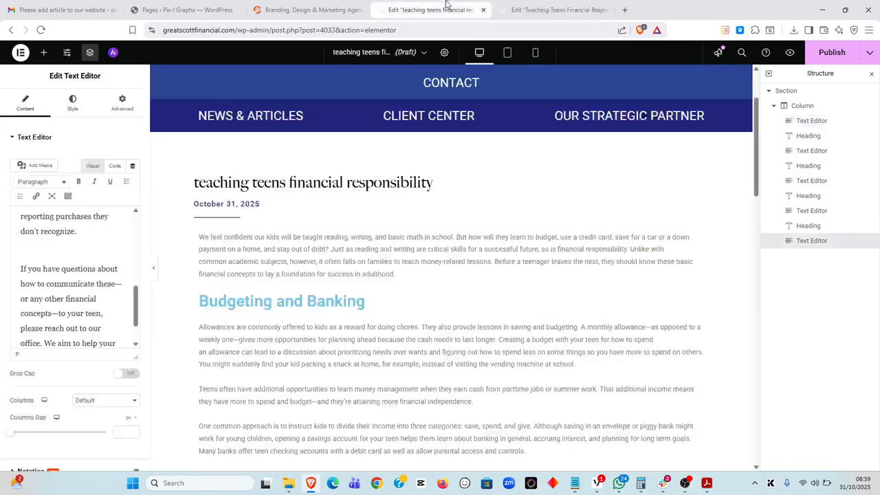
scroll(362, 244, down, 1)
Select the Budgeting and Banking heading in both posts, then the reference post's first paragraph
click(363, 251)
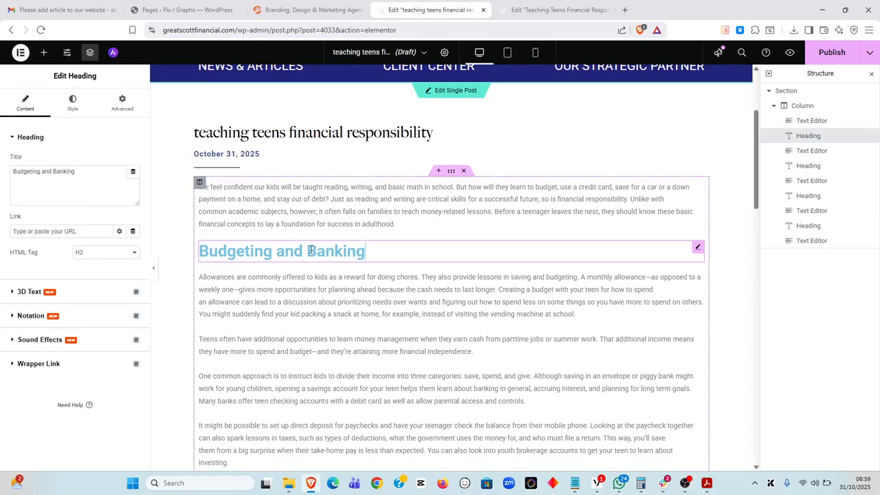
key(ctrl+Tab)
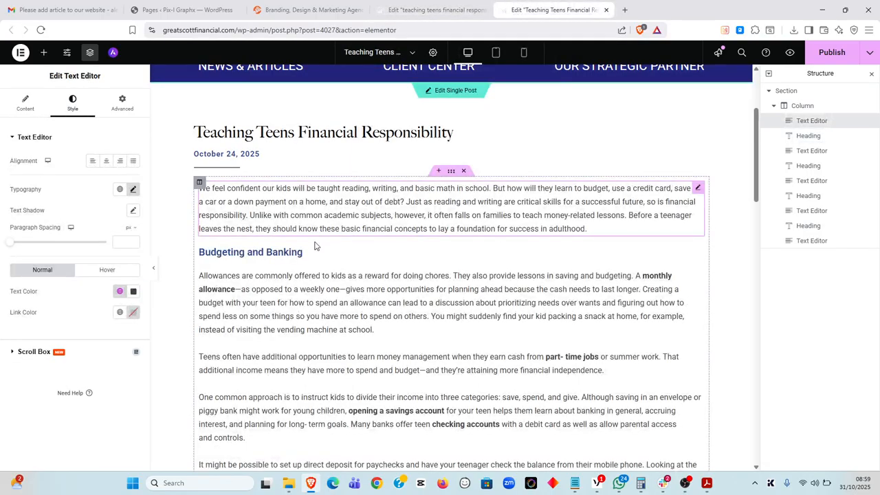
click(289, 250)
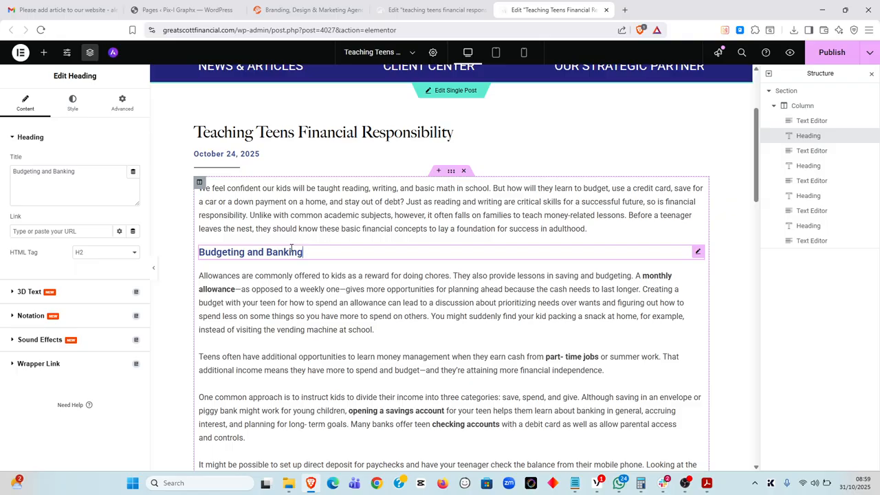
key(ctrl+shift+Tab)
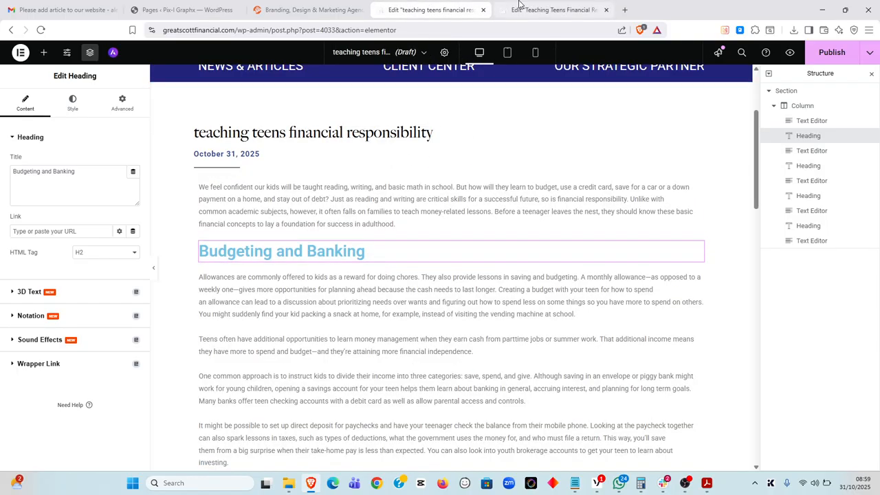
click(519, 9)
click(504, 200)
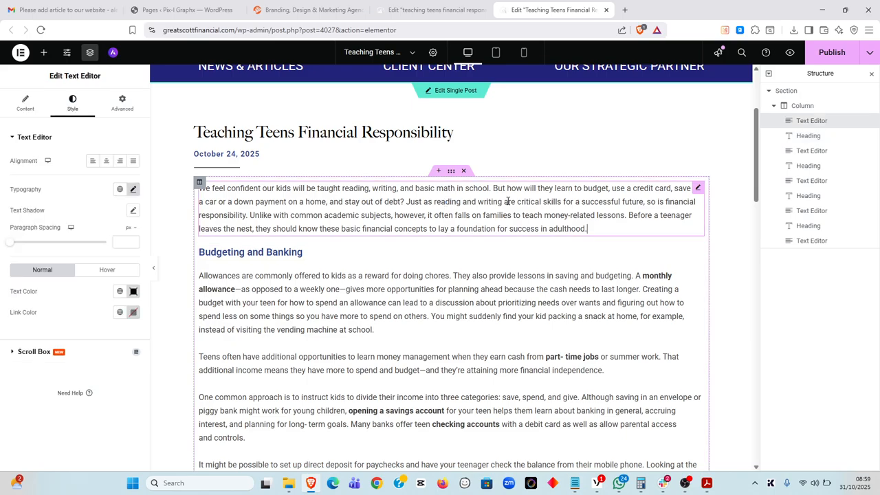
Check the reference paragraph's Typography font size and line height
click(698, 190)
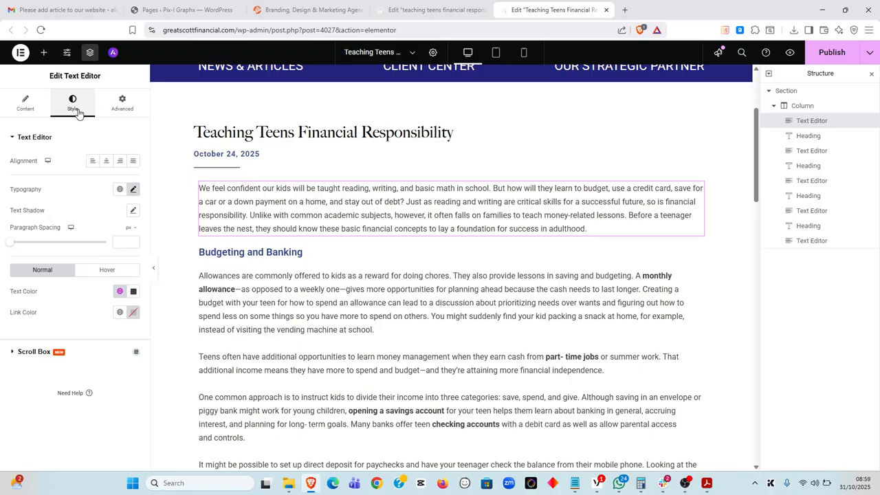
click(132, 189)
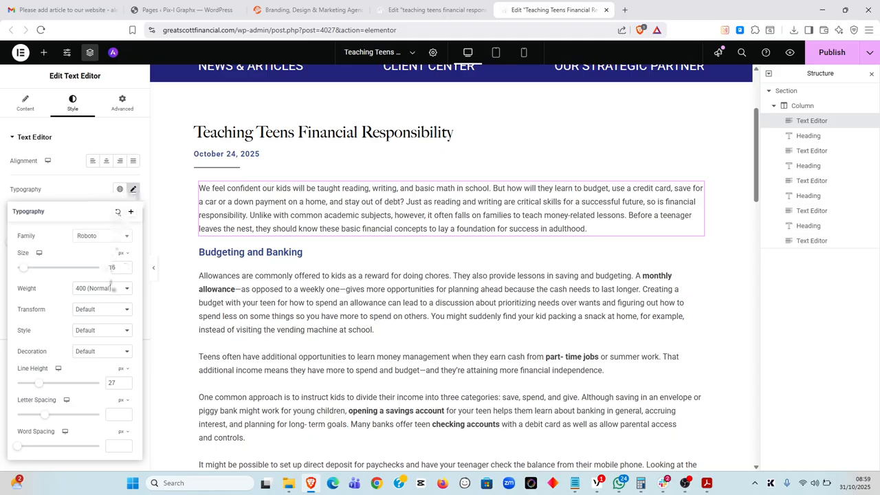
drag(118, 268, 100, 272)
drag(119, 383, 100, 387)
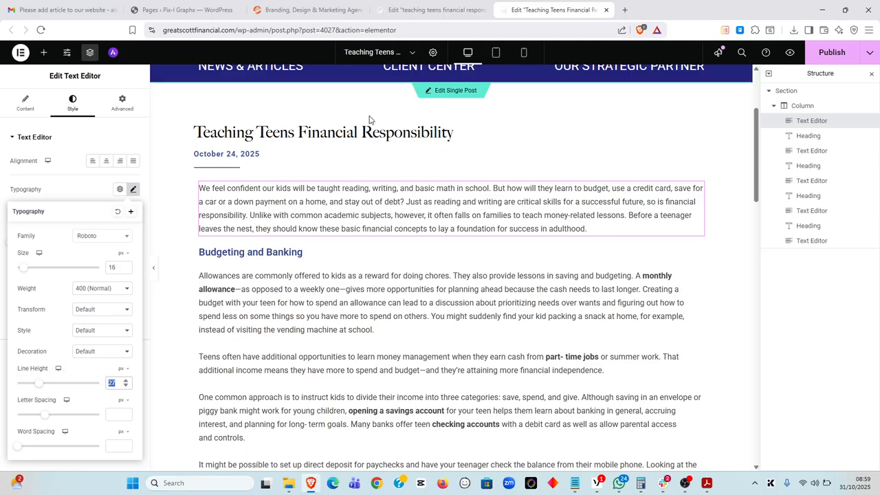
Set the draft's first paragraph to 16 px with a 27 line height
click(429, 9)
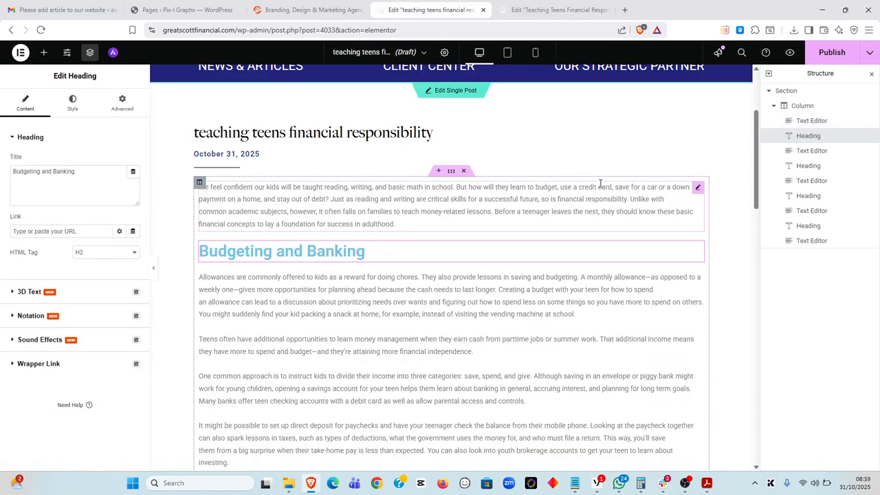
click(697, 187)
click(72, 104)
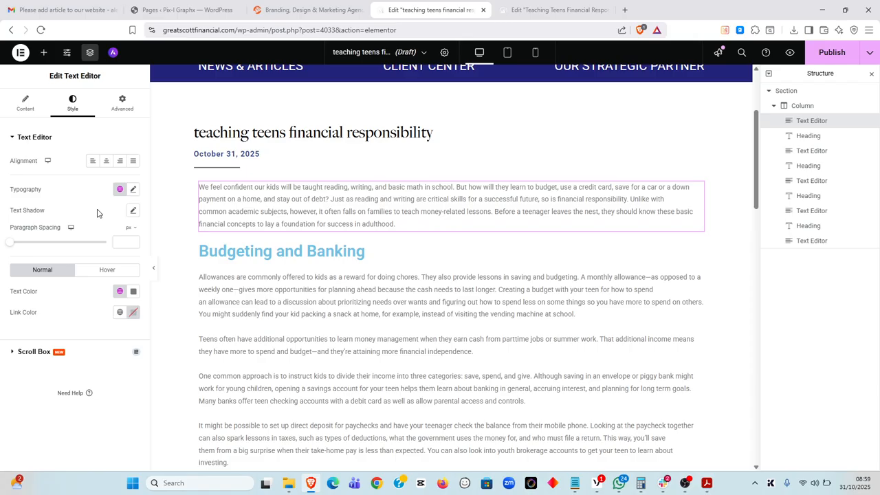
click(132, 190)
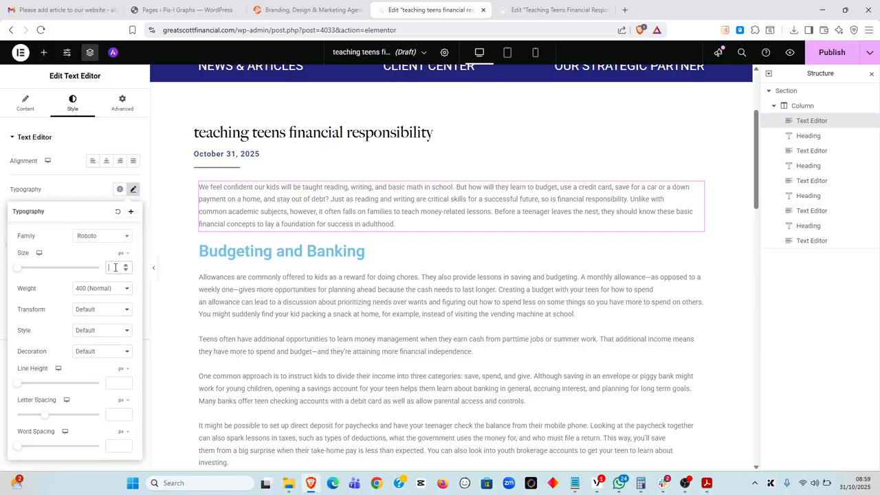
click(115, 267)
text(16)
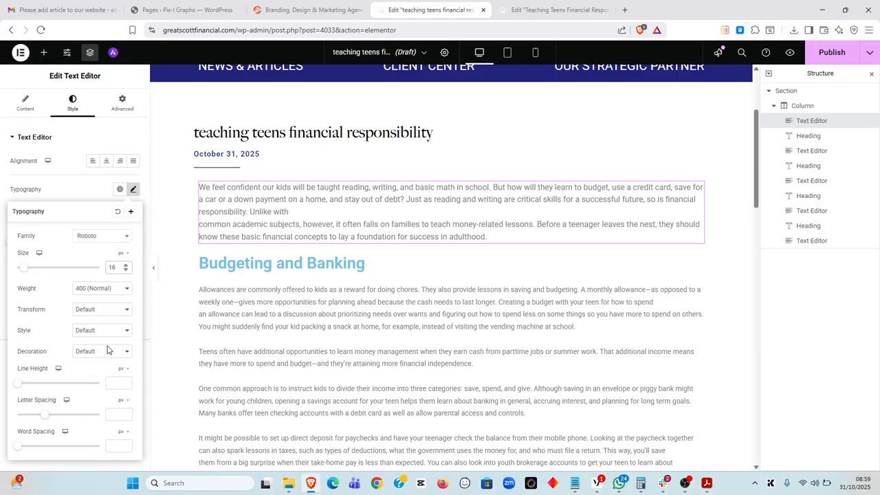
click(109, 381)
text(20)
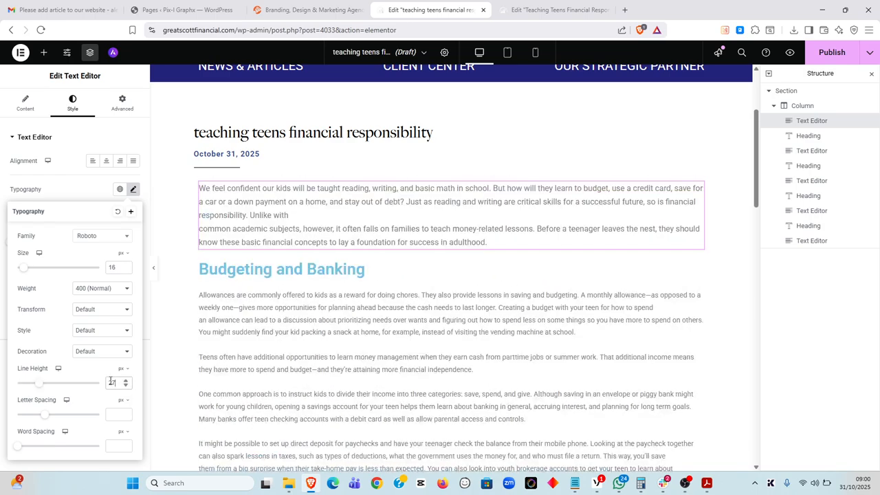
click(290, 214)
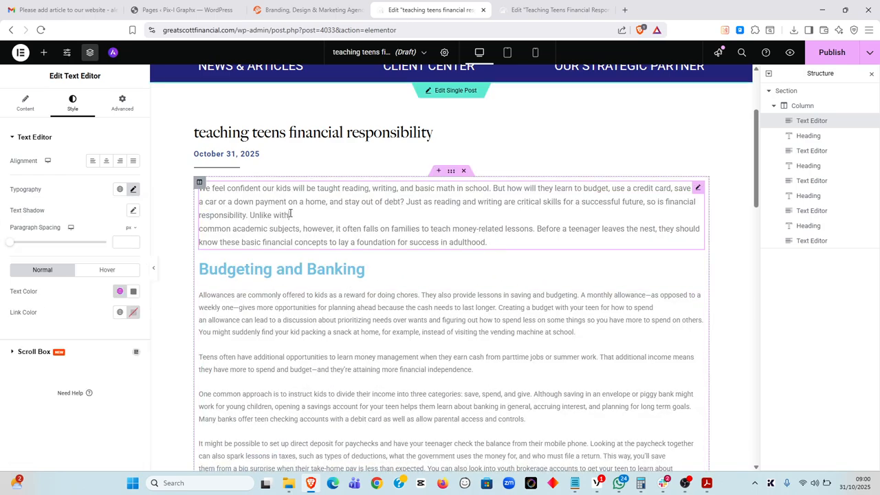
Delete the stray line break after 'Unlike with' and select the second text block
key(Delete)
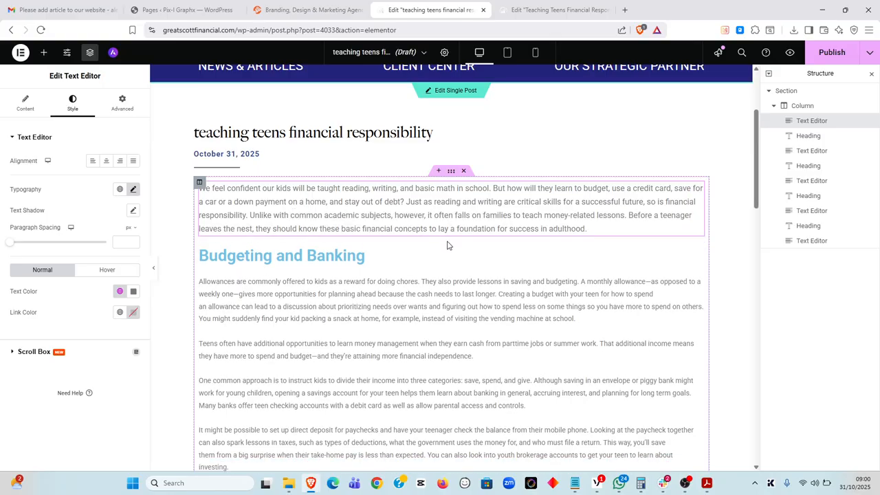
scroll(448, 245, down, 2)
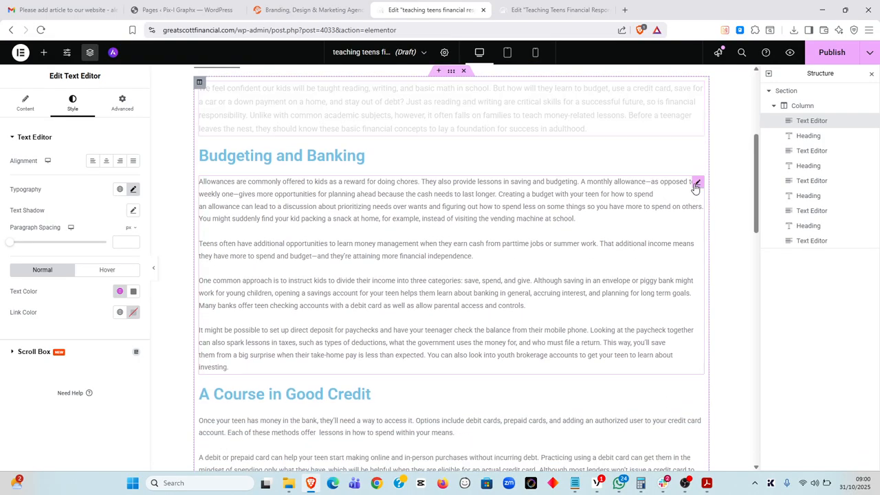
click(695, 185)
click(73, 103)
scroll(372, 127, up, 4)
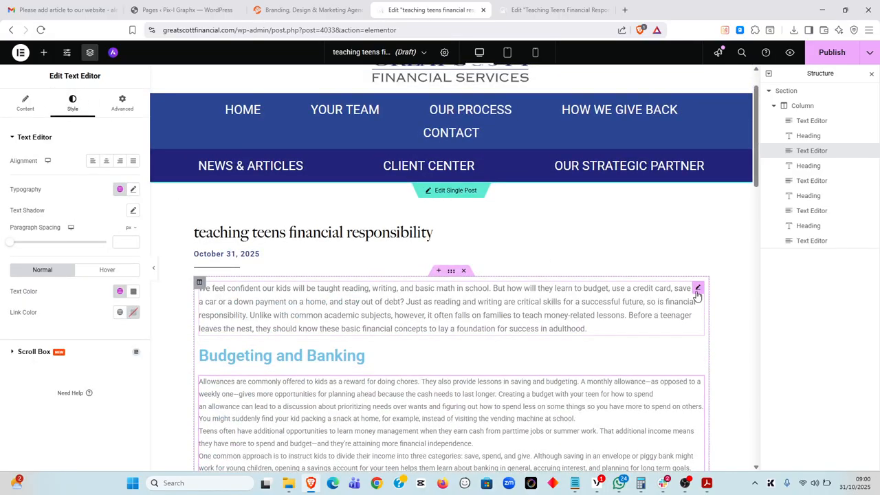
click(553, 10)
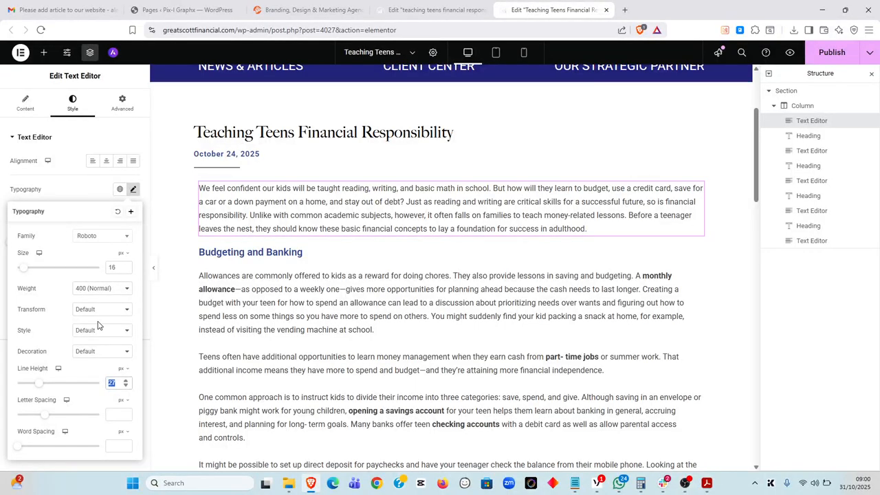
click(133, 189)
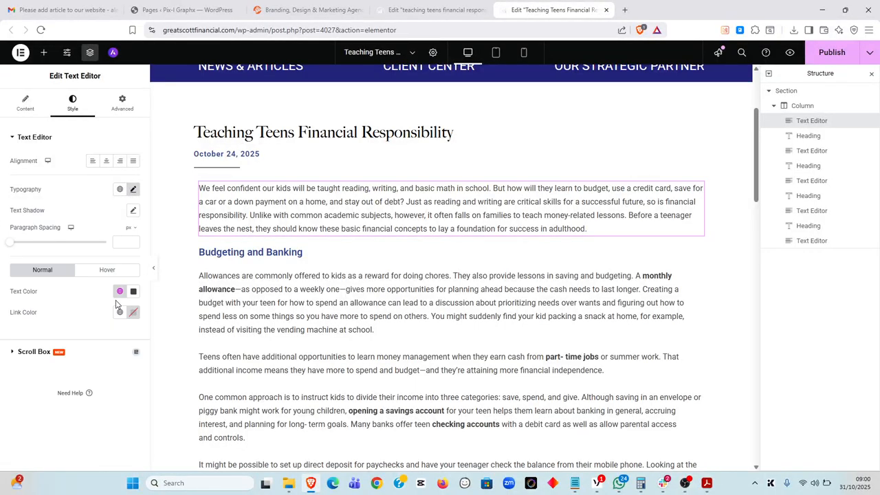
click(119, 292)
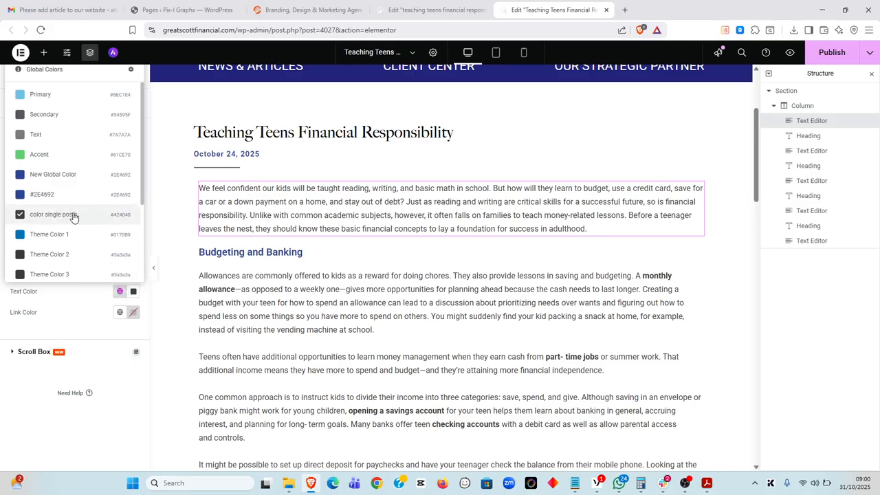
click(433, 10)
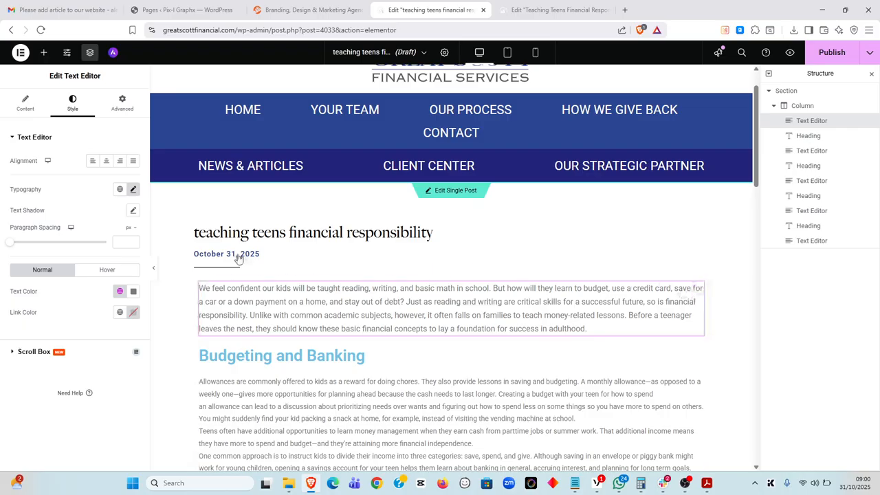
click(119, 291)
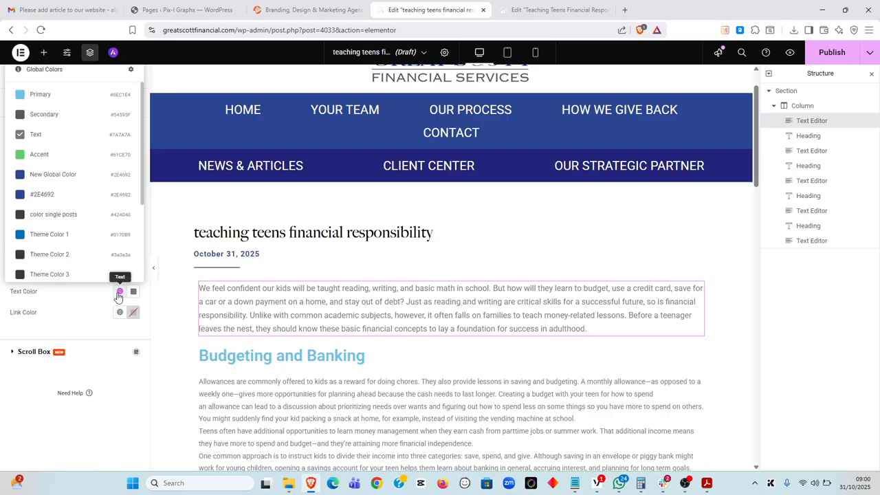
click(72, 215)
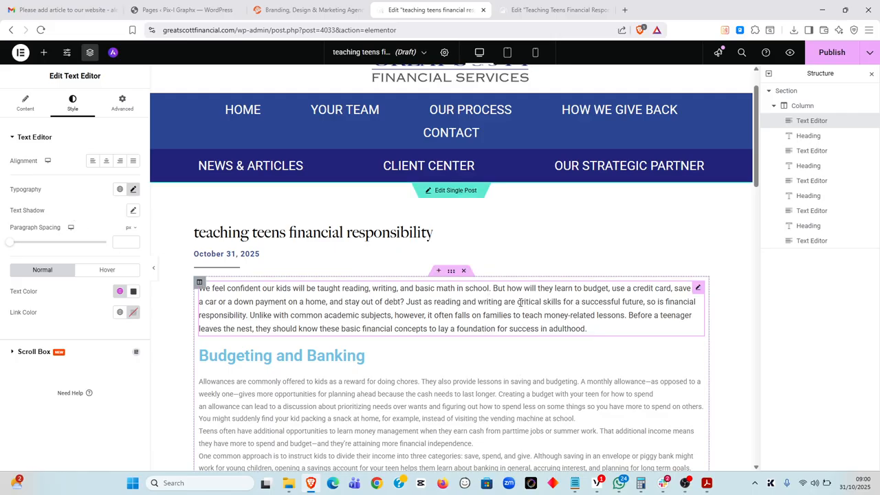
scroll(520, 302, down, 2)
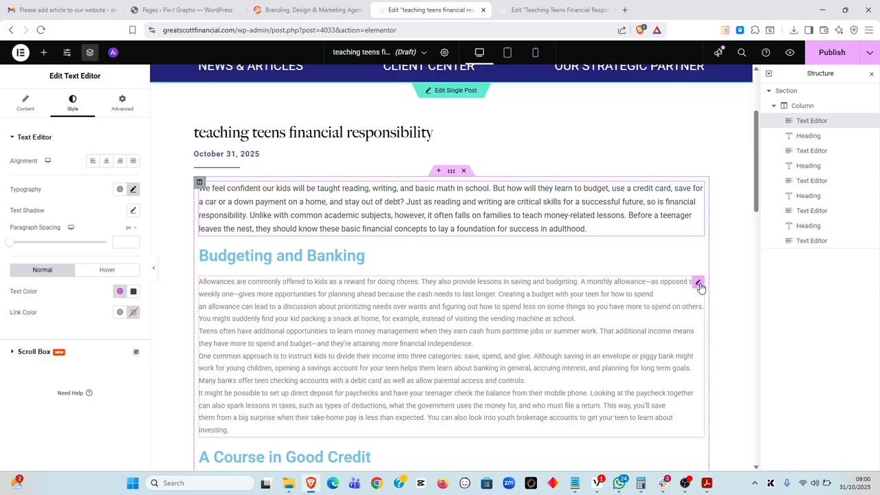
Set the Budgeting and Banking body text to size 16 with line height 27
click(698, 283)
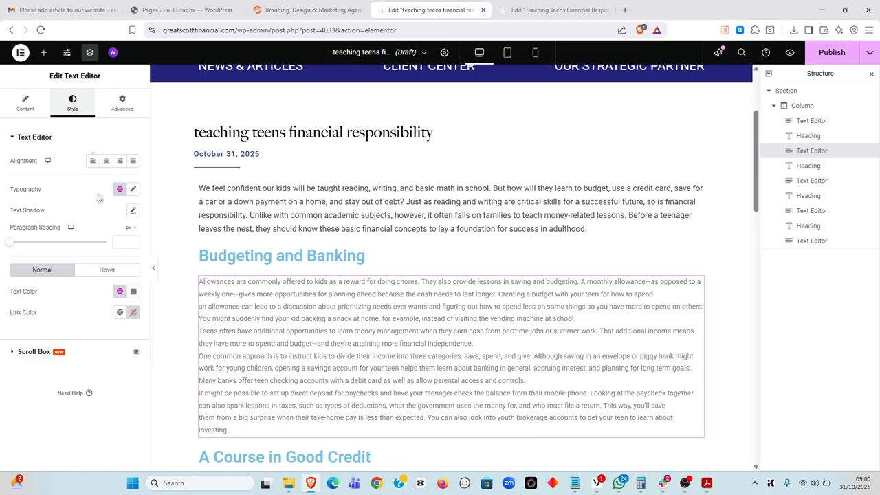
double_click(26, 192)
click(132, 191)
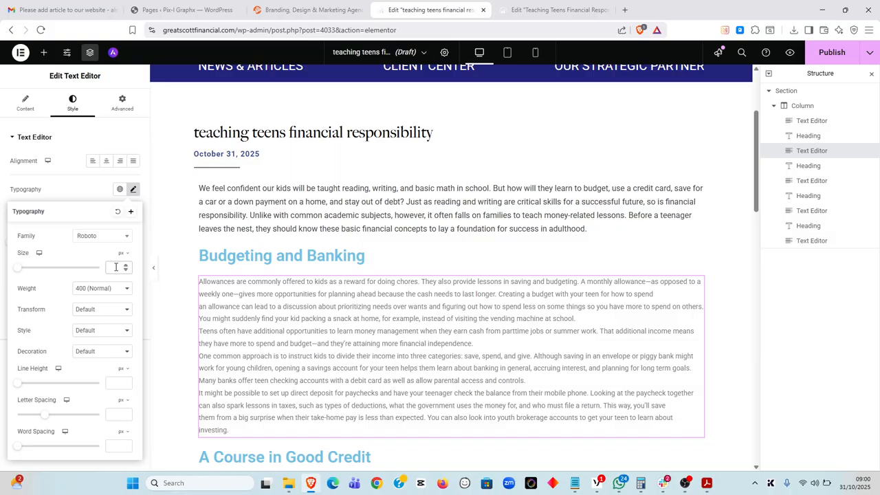
click(115, 266)
text(16)
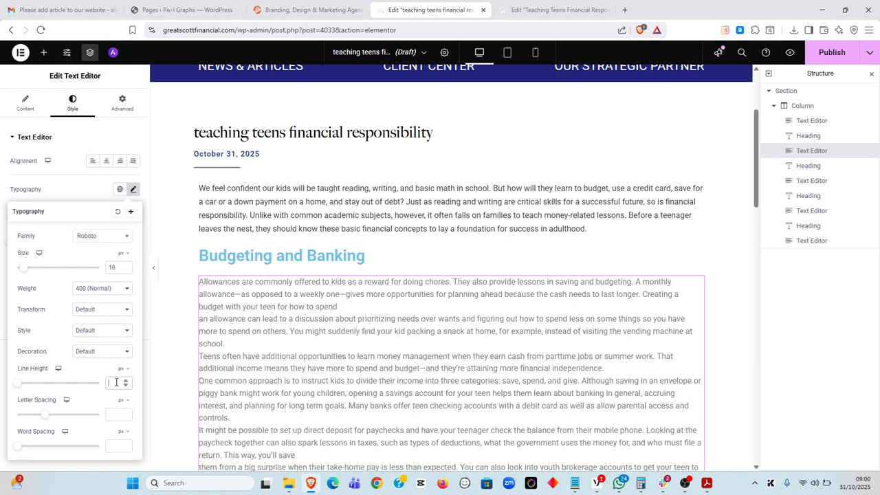
click(116, 382)
text(27)
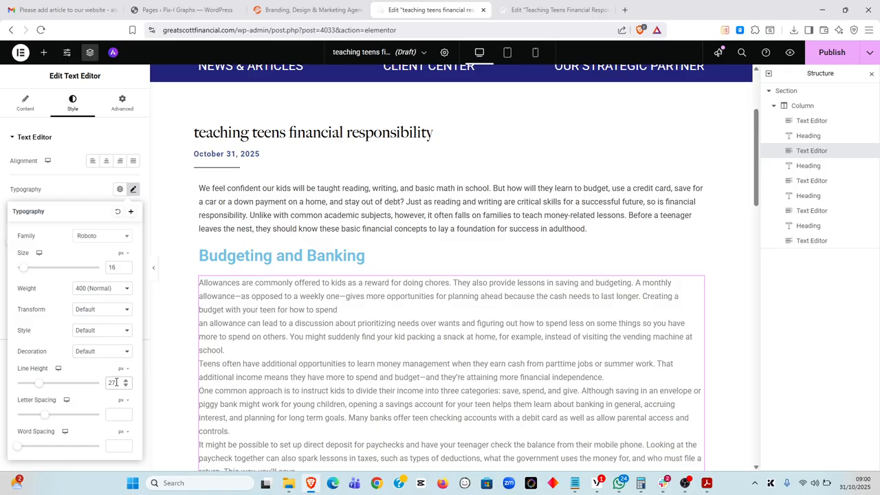
click(337, 310)
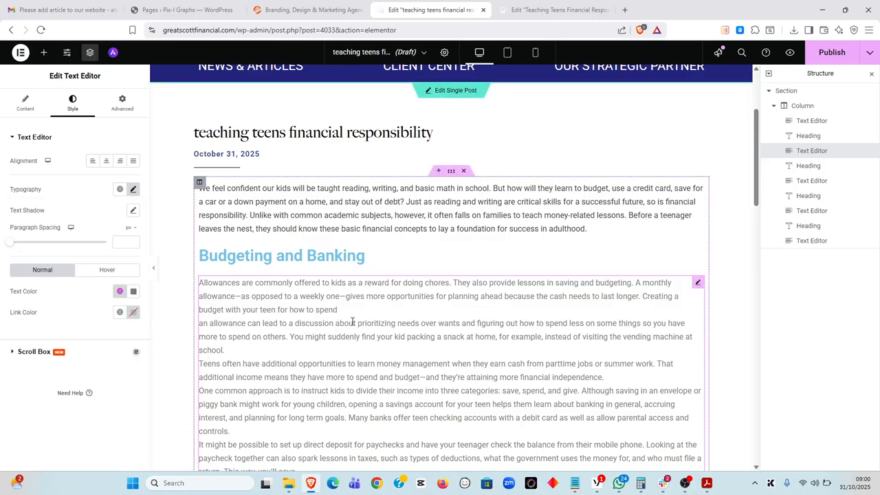
Rejoin the lines broken after 'for how to spend' and 'you'll save', and space out the paragraphs
scroll(352, 321, down, 1)
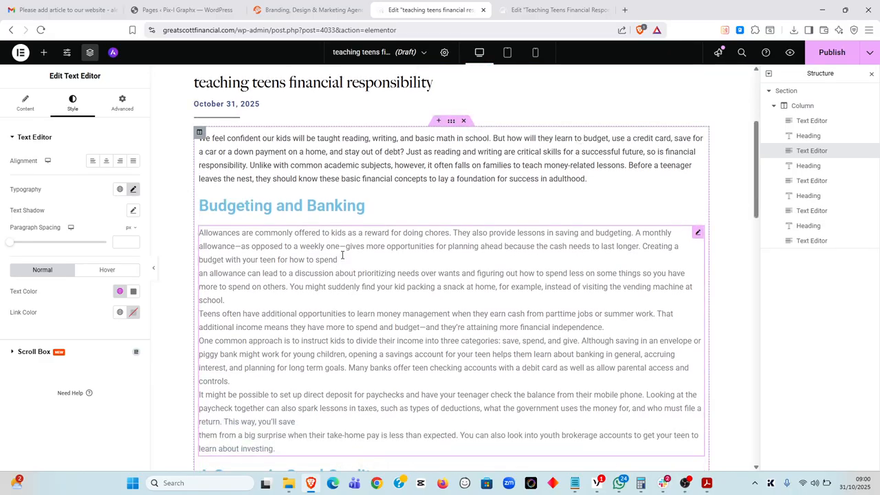
key(Delete)
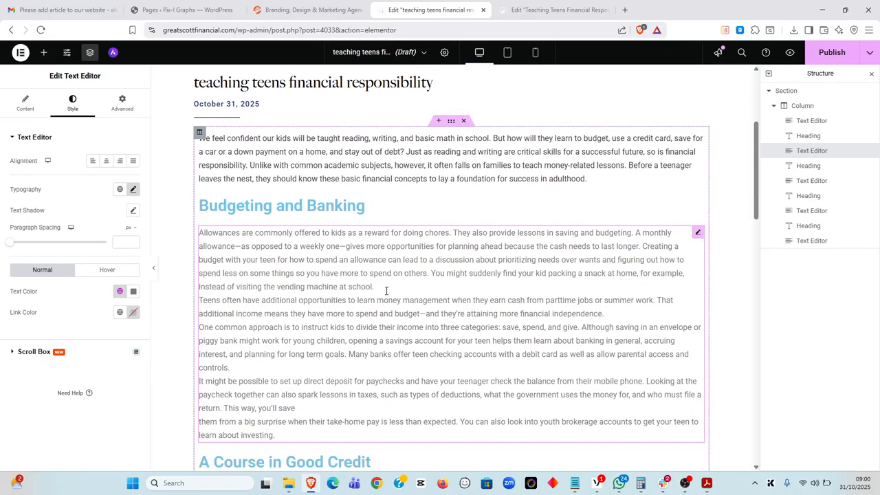
key(Return)
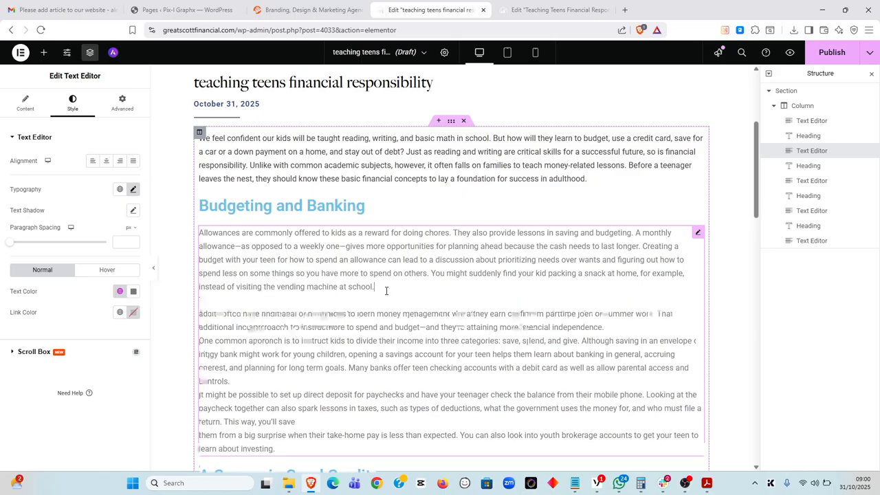
click(620, 326)
key(Return)
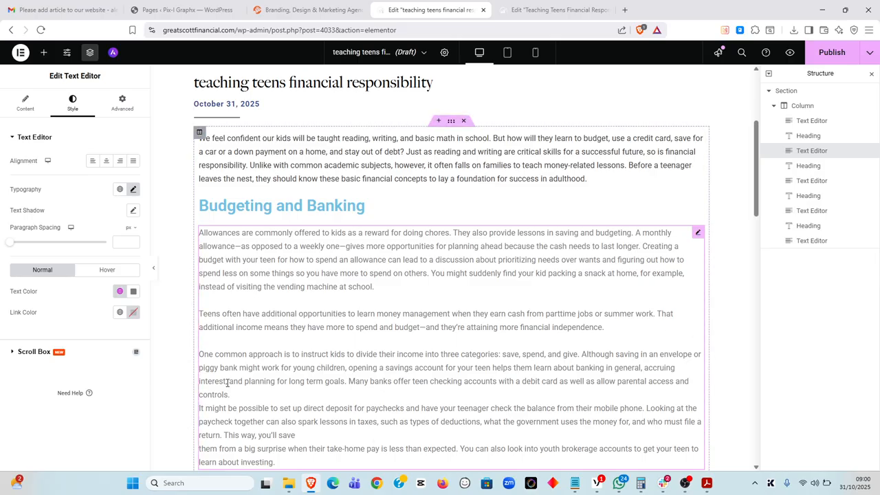
click(239, 394)
key(Return)
scroll(288, 385, down, 2)
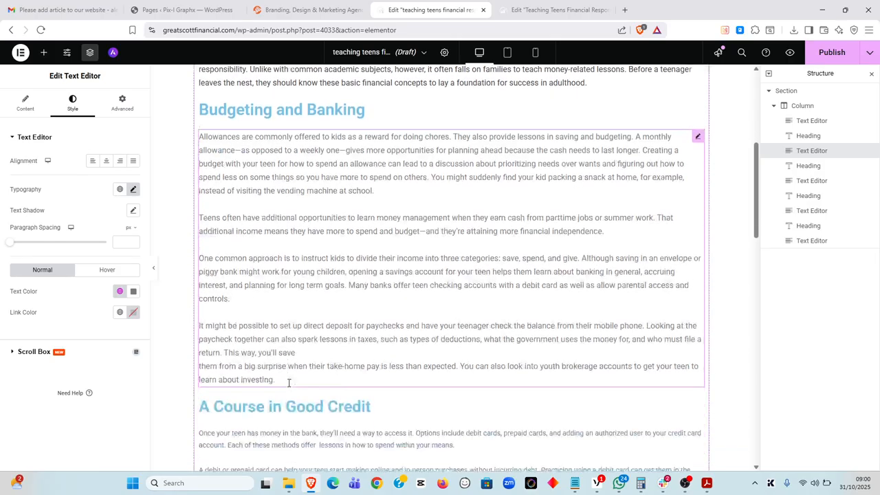
key(Delete)
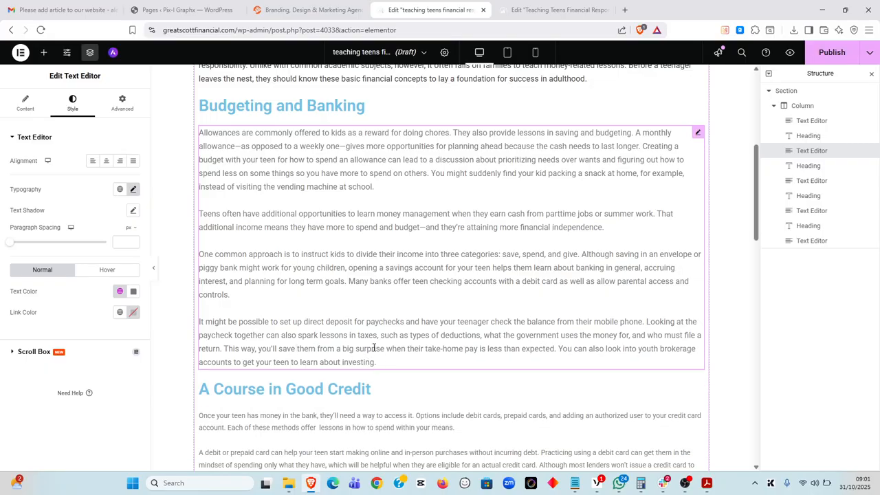
Apply the global 'color single posts' text colour to the Budgeting and Banking text
click(120, 291)
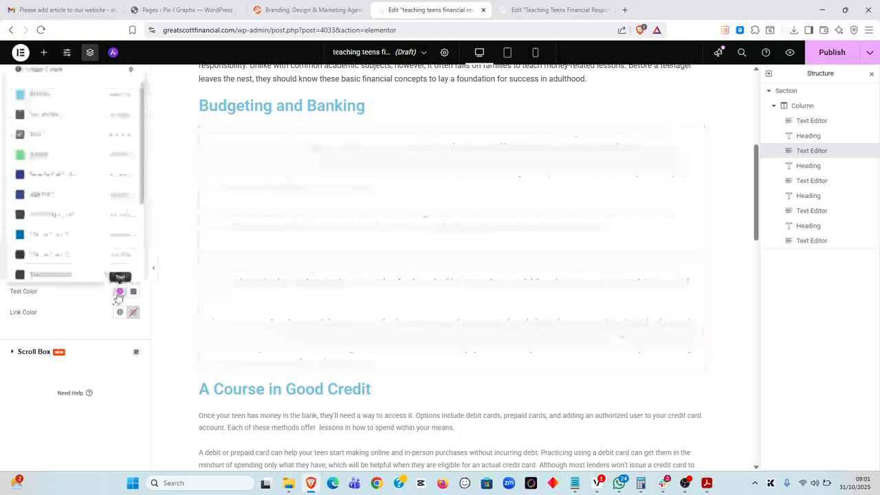
click(80, 213)
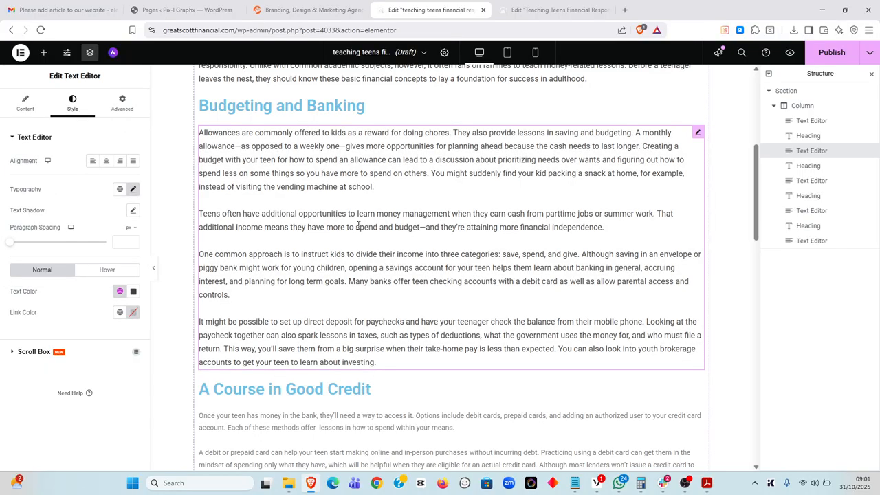
scroll(357, 226, up, 5)
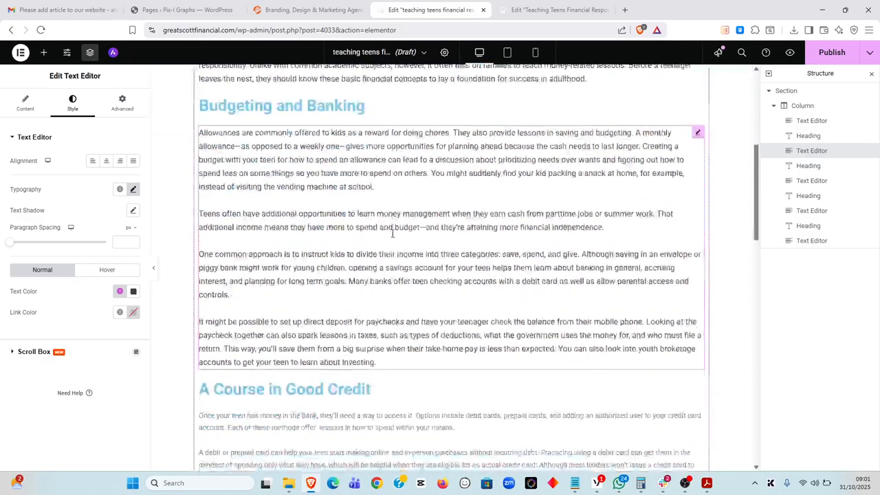
scroll(392, 234, down, 3)
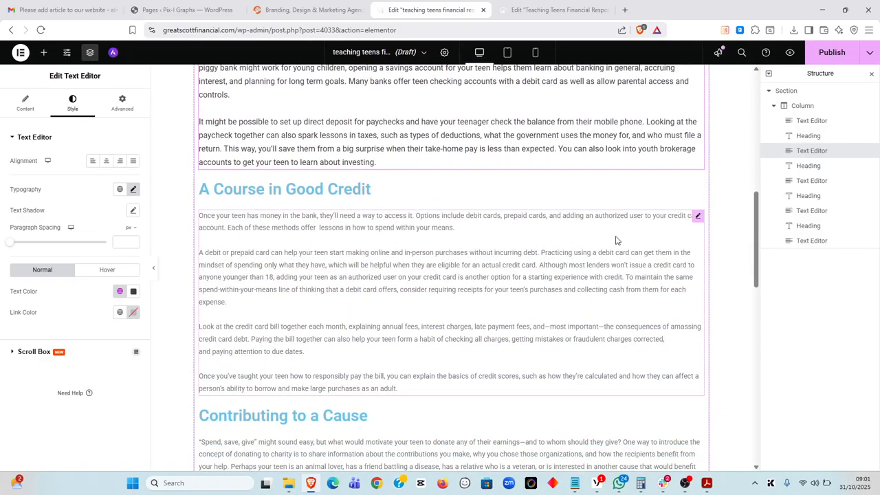
Give the Good Credit text widget font size 16 and line height 27 in Typography
click(639, 232)
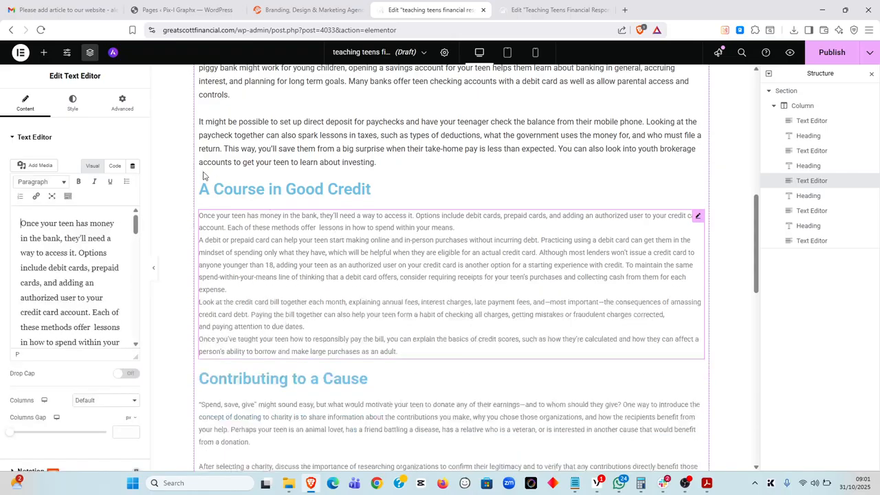
click(72, 103)
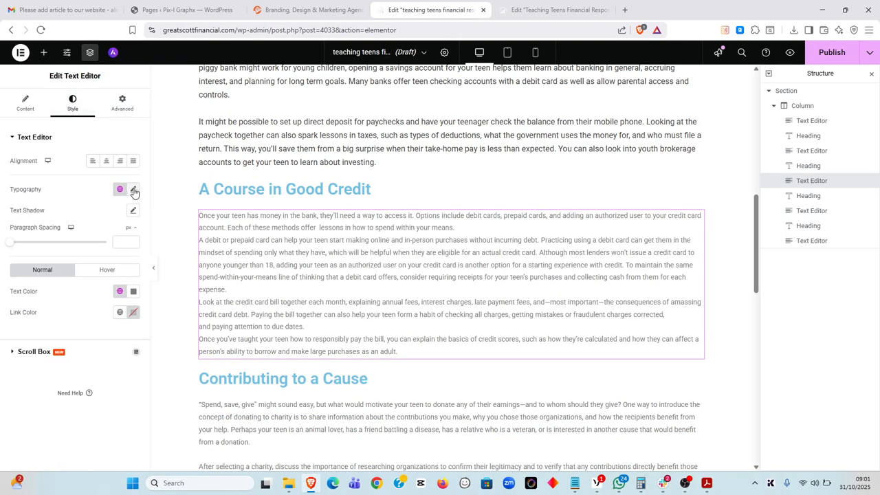
click(134, 191)
click(118, 267)
text(16)
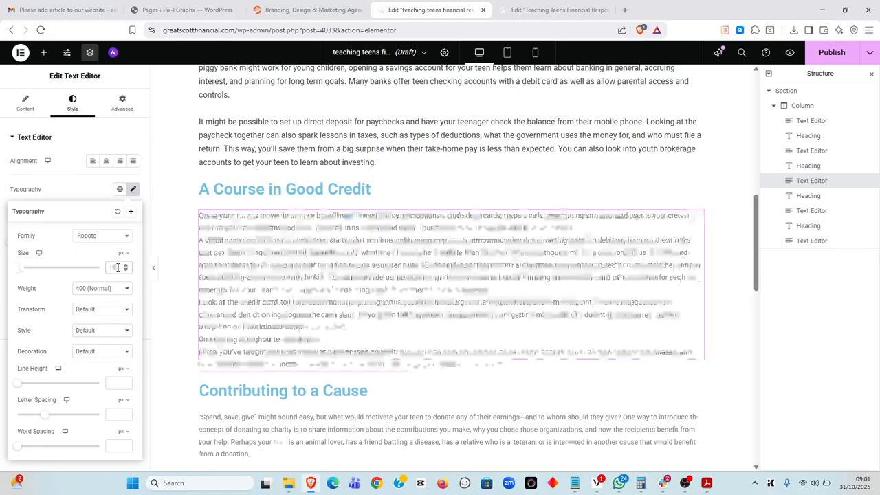
click(118, 383)
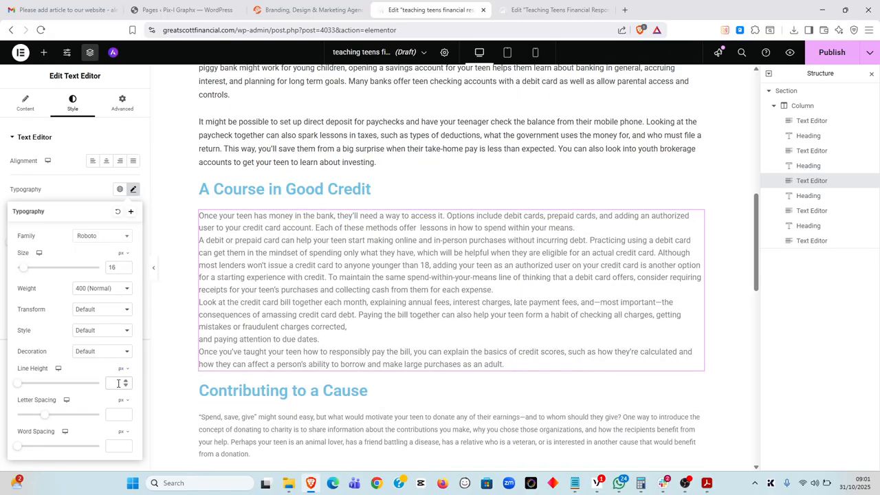
text(27)
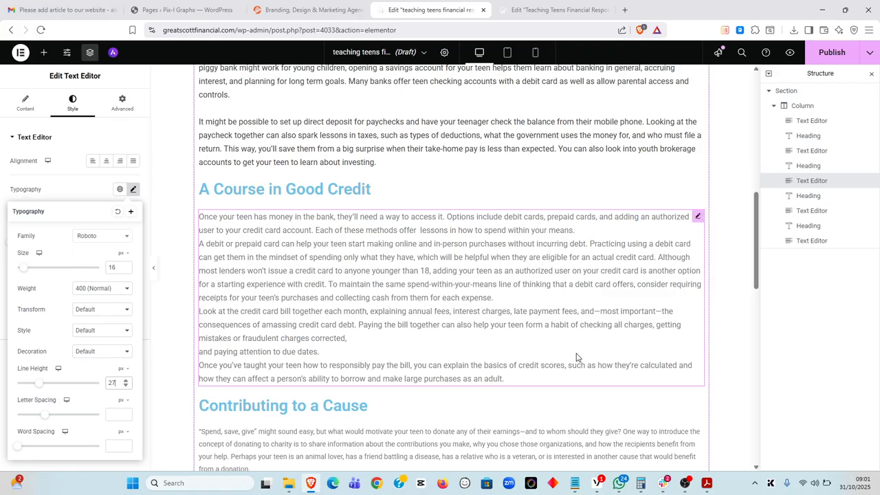
Show the PDF's 'A Course in Good Credit' section in Acrobat and compare it with the editor
click(706, 482)
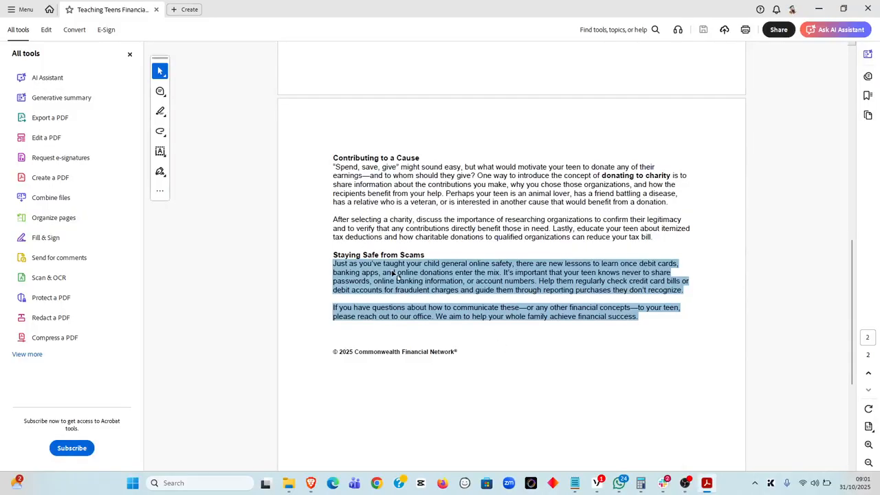
scroll(360, 241, up, 15)
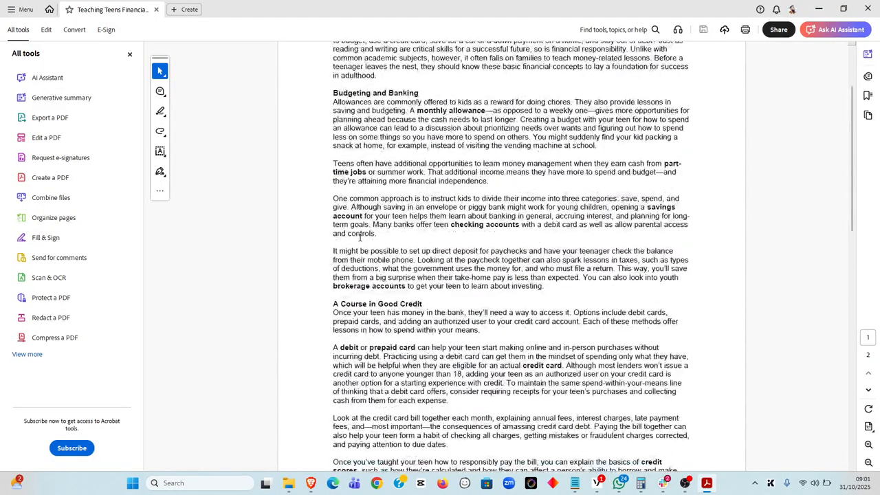
scroll(359, 238, down, 2)
key(alt+Tab)
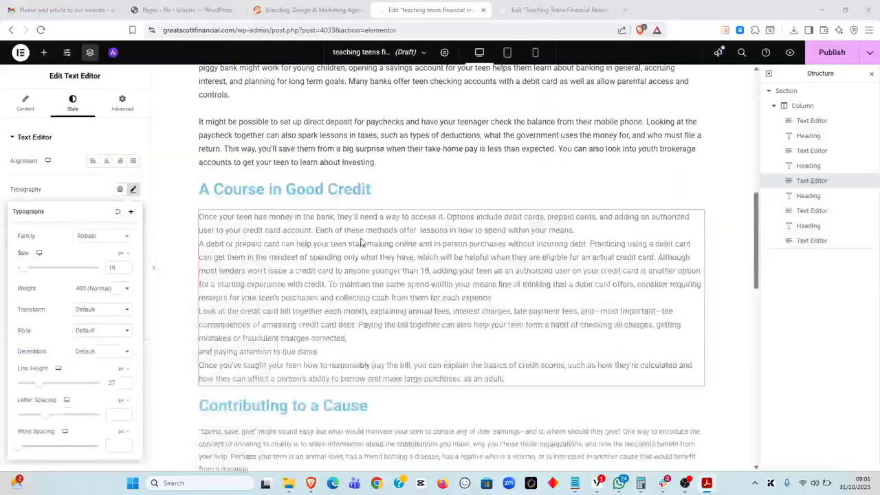
key(alt+Tab)
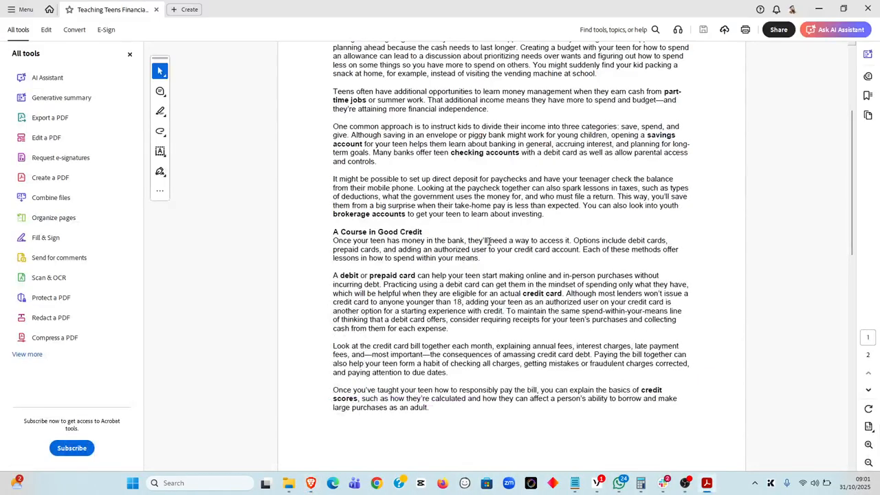
key(alt+Tab)
Add blank lines after the first paragraph, 'for each expense.' and 'due dates.', rejoining the due dates line
click(579, 231)
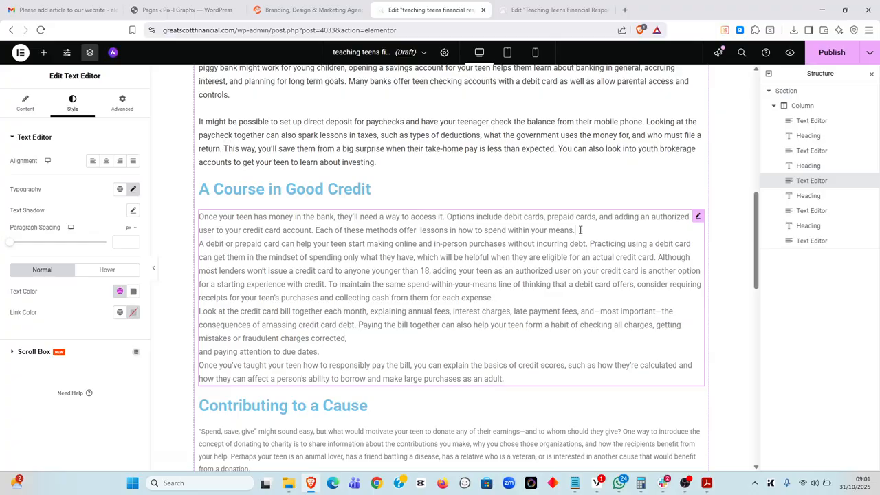
key(Return)
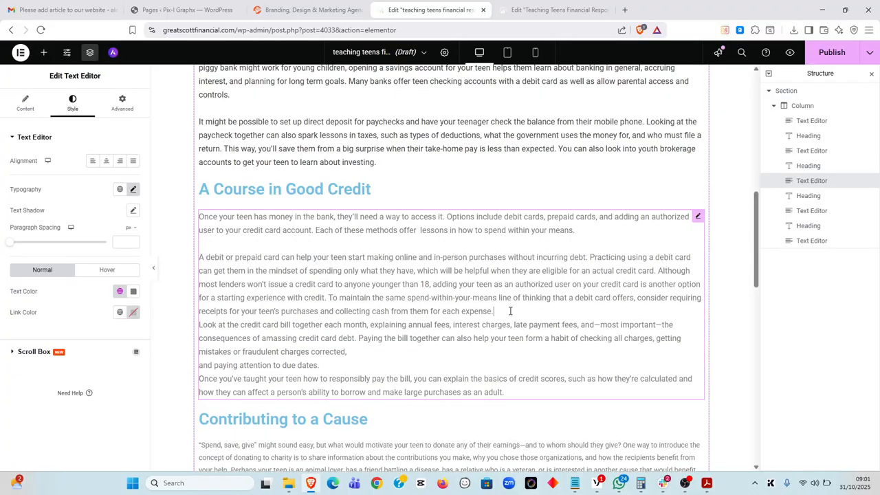
key(alt+Tab)
key(alt+Tab)
click(505, 311)
key(Return)
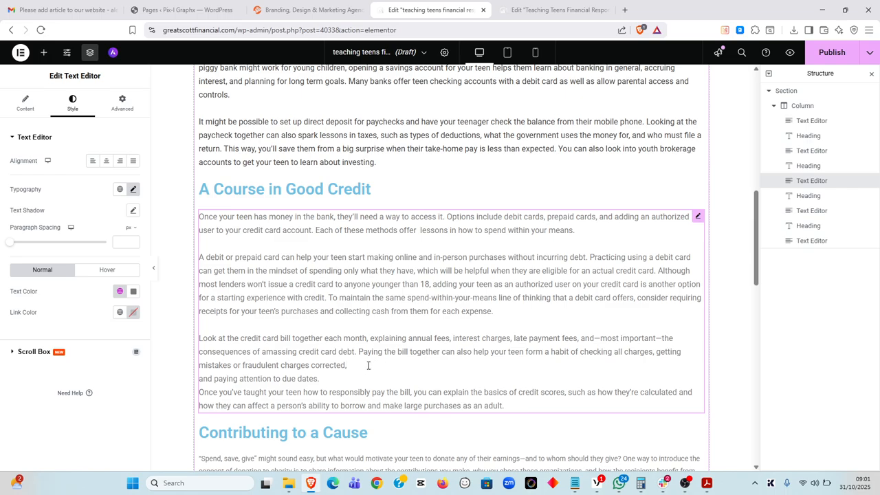
key(Delete)
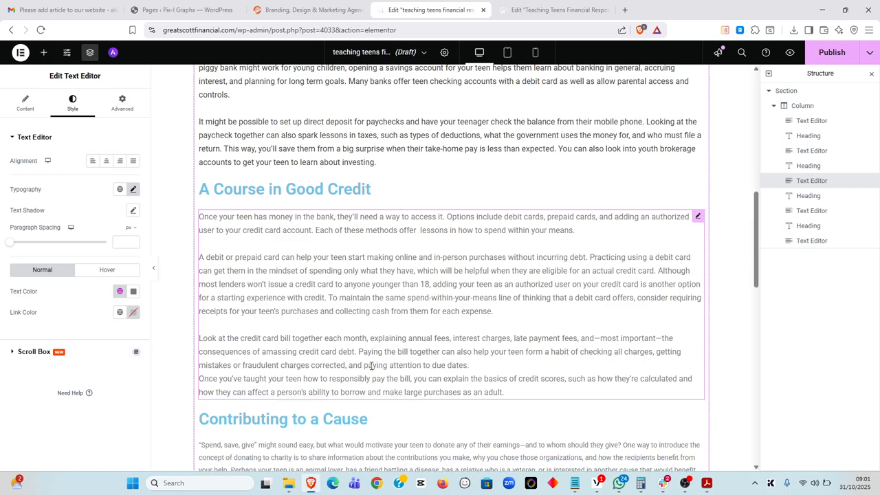
key(Return)
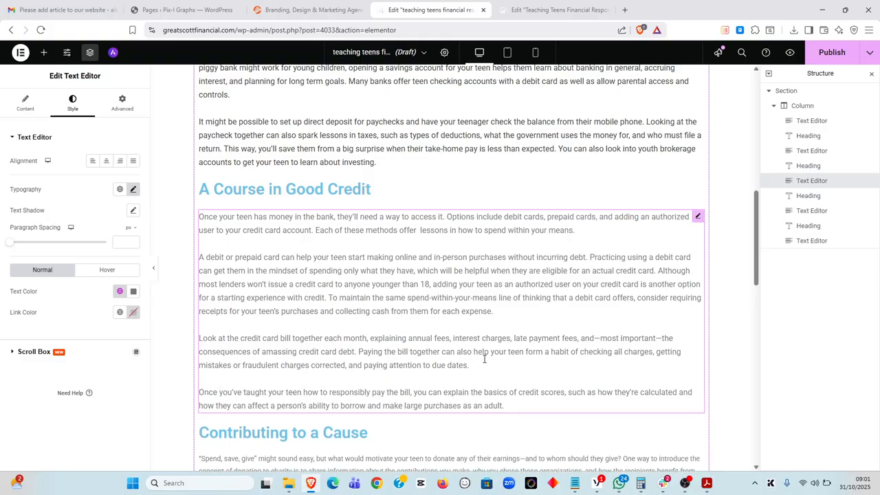
Apply the global 'color single posts' colour to the Good Credit text
click(120, 291)
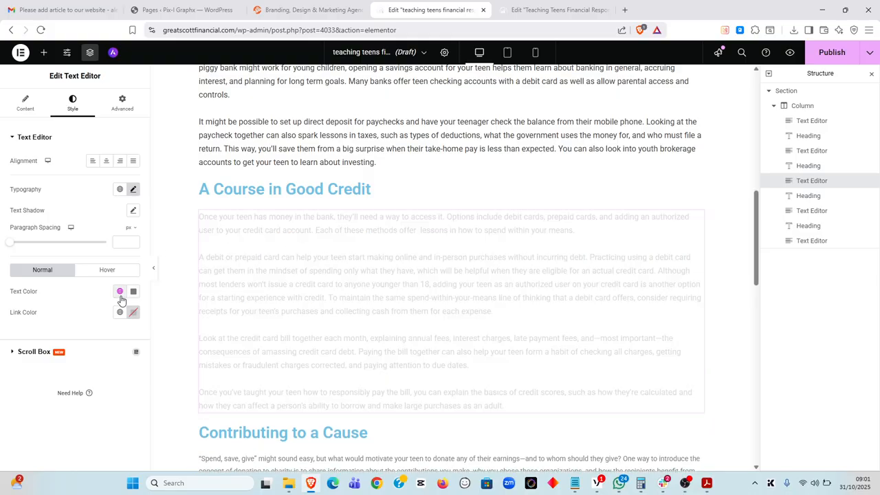
click(79, 215)
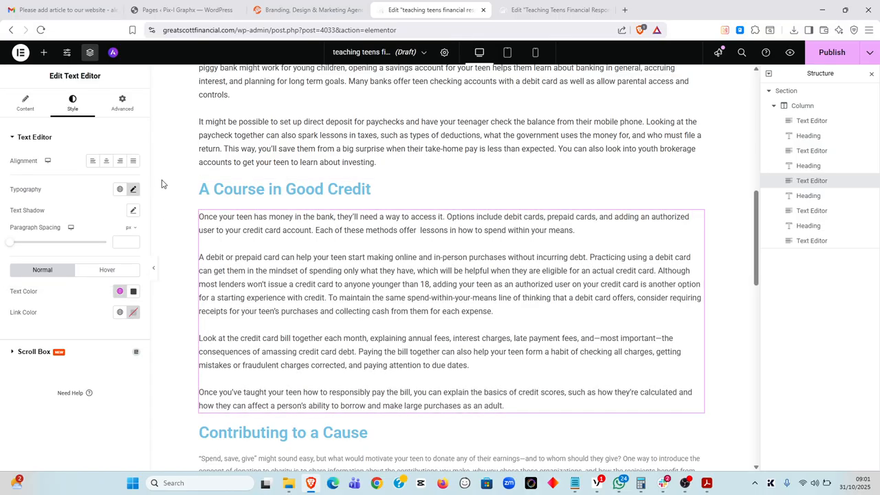
click(134, 190)
click(136, 193)
scroll(694, 217, down, 3)
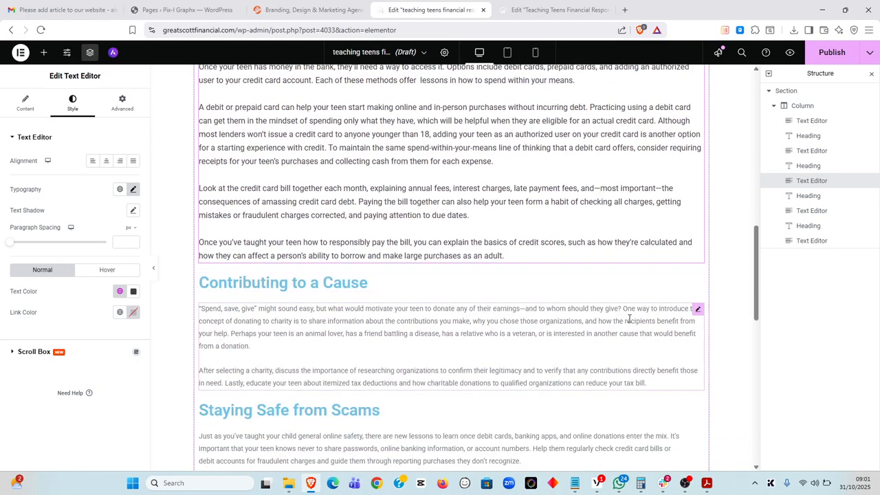
Set the Contributing to a Cause text to 16 px, line height 27, in 'color single posts'
click(697, 309)
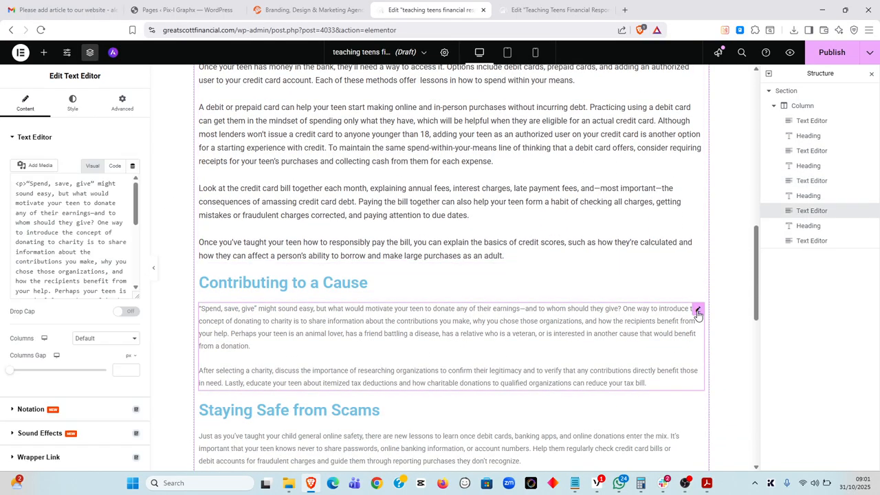
click(73, 103)
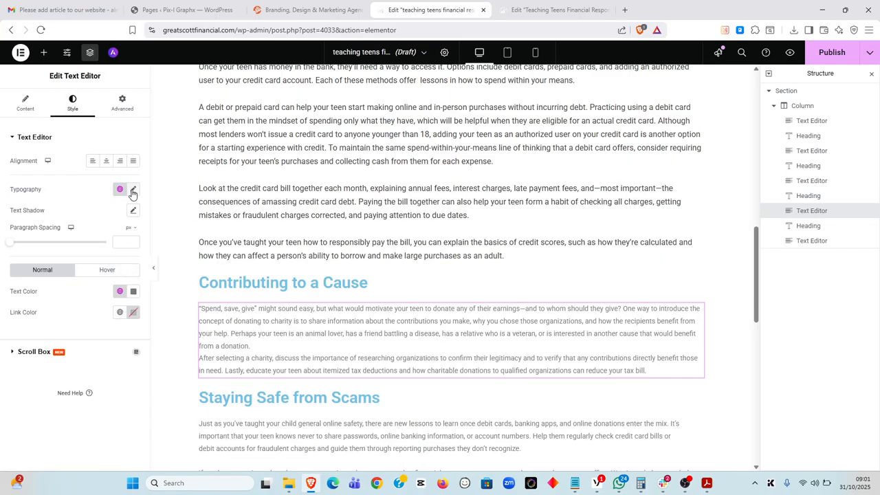
click(133, 191)
click(111, 270)
text(16)
click(119, 382)
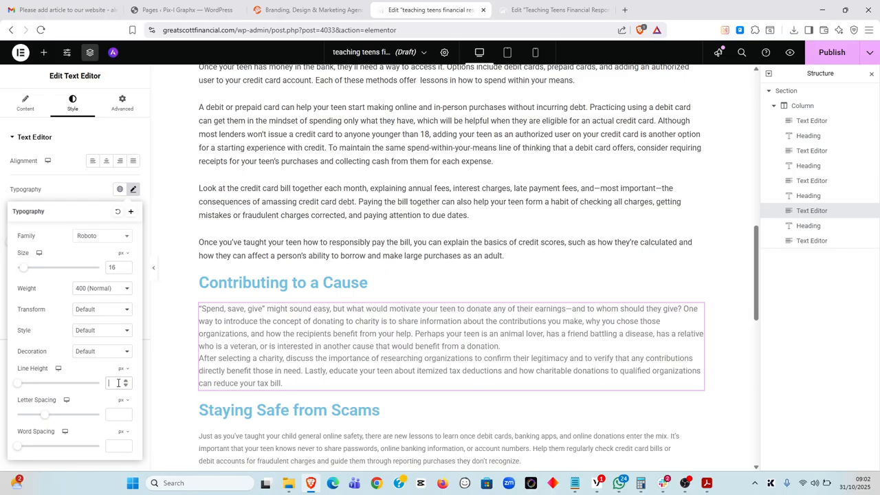
text(27)
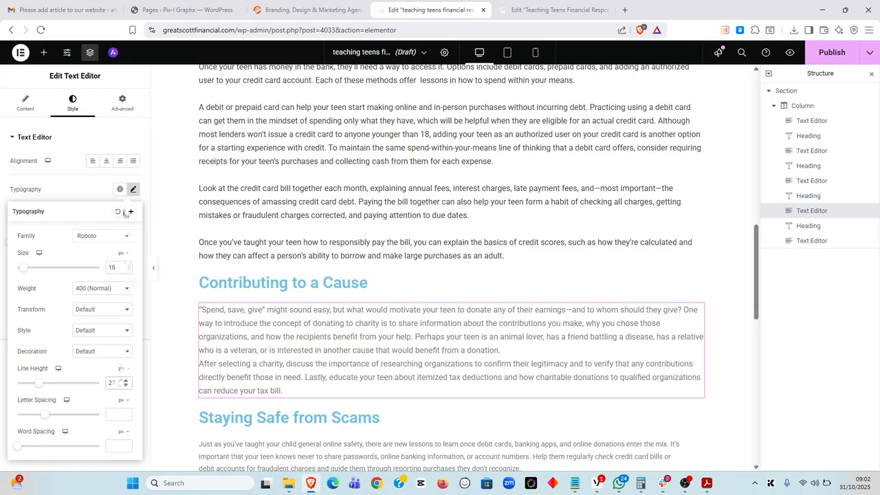
click(133, 192)
click(119, 291)
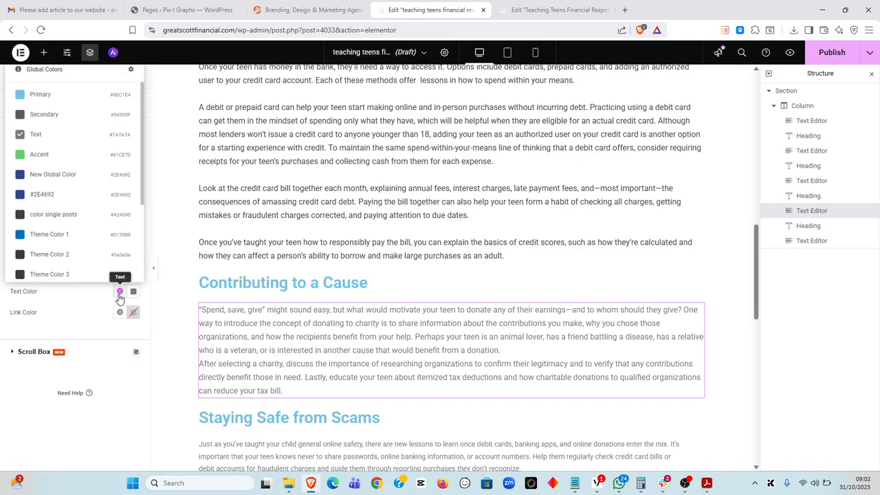
click(73, 220)
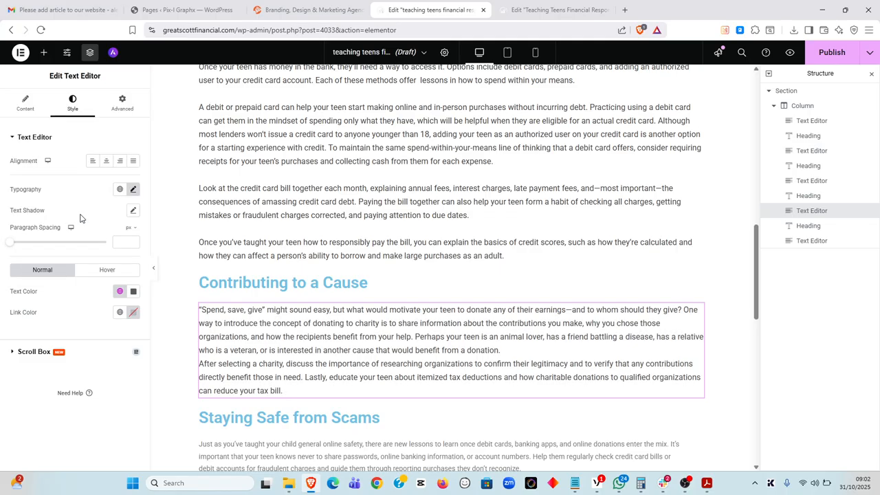
Compare against the PDF and start a new paragraph after 'from a donation.'
scroll(442, 323, down, 1)
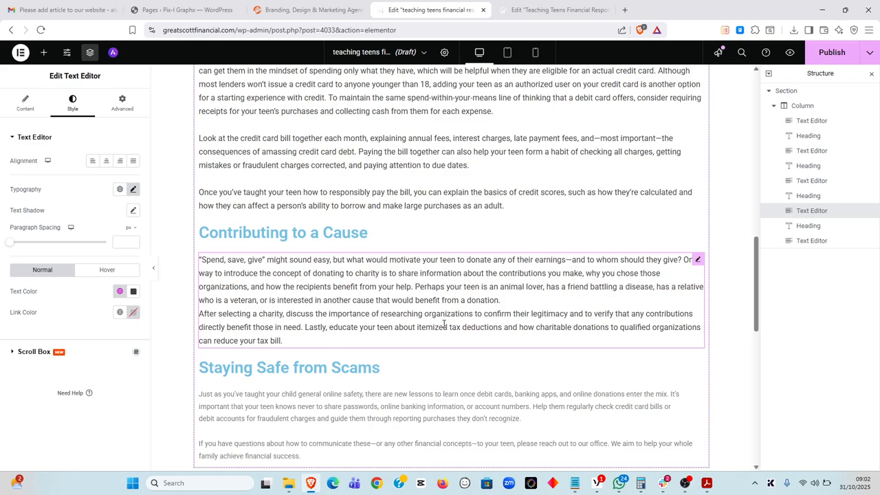
key(alt+Tab)
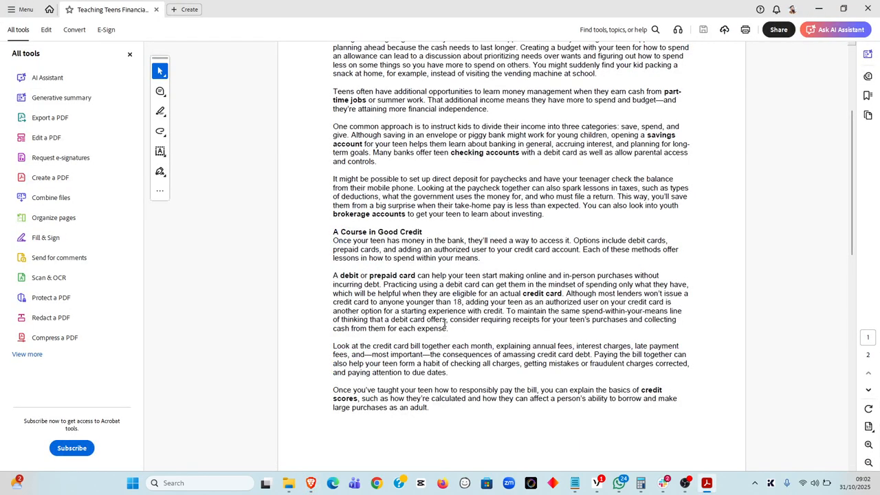
key(alt+Tab)
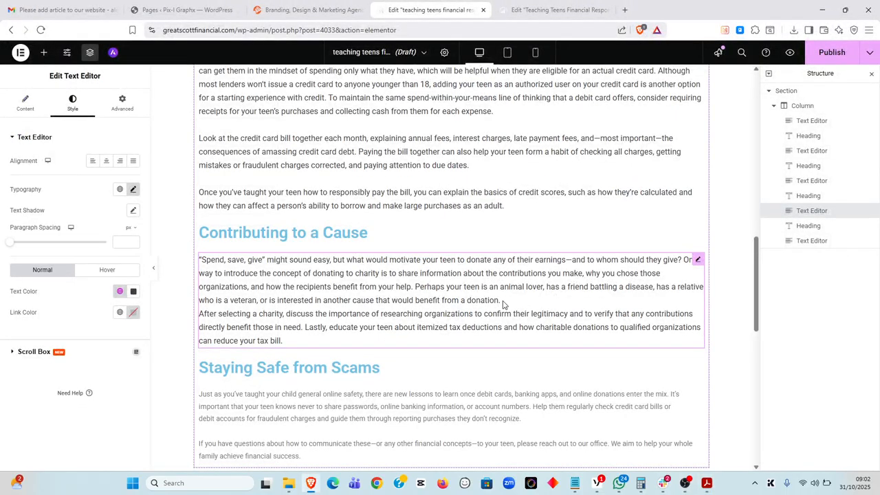
click(511, 298)
key(Return)
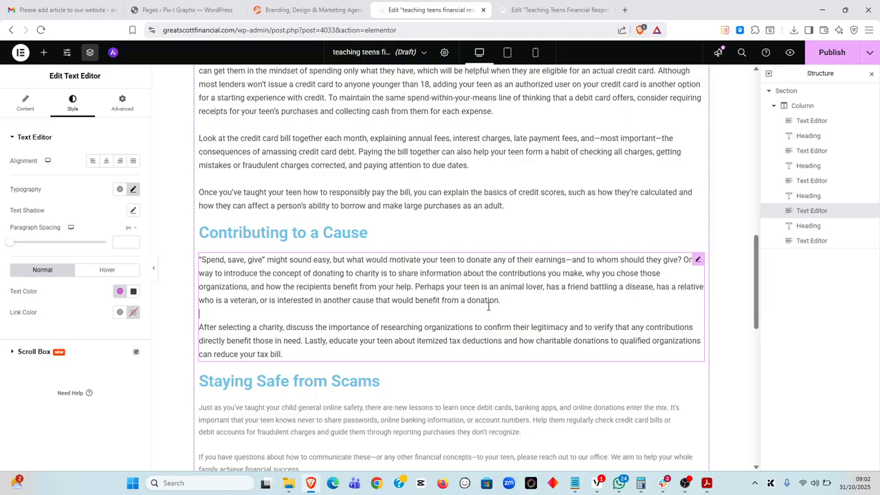
scroll(488, 307, down, 1)
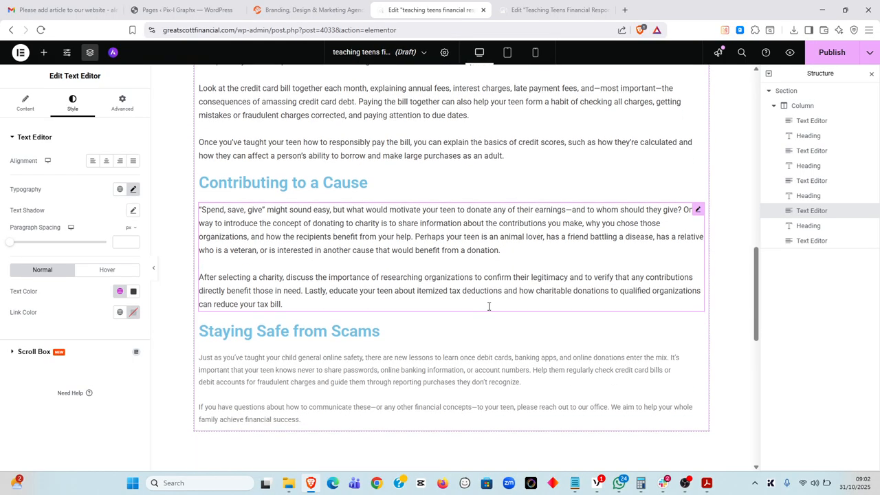
key(alt+Tab)
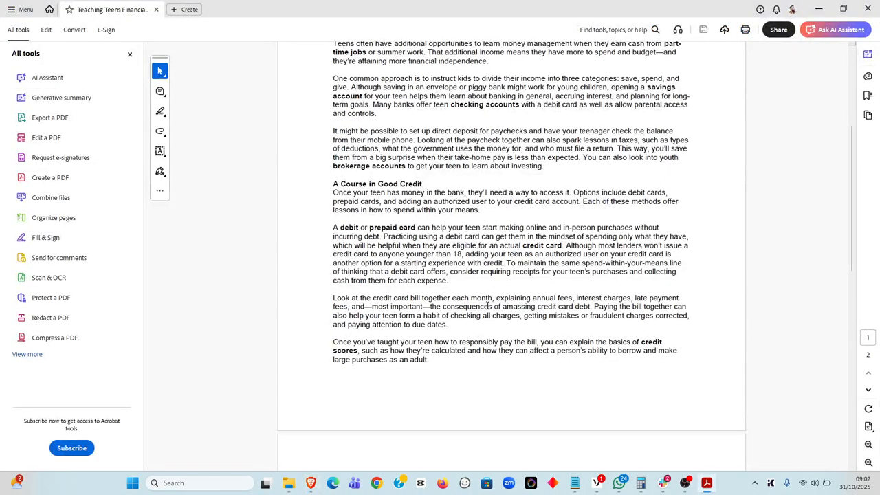
key(alt+Tab)
scroll(409, 289, down, 1)
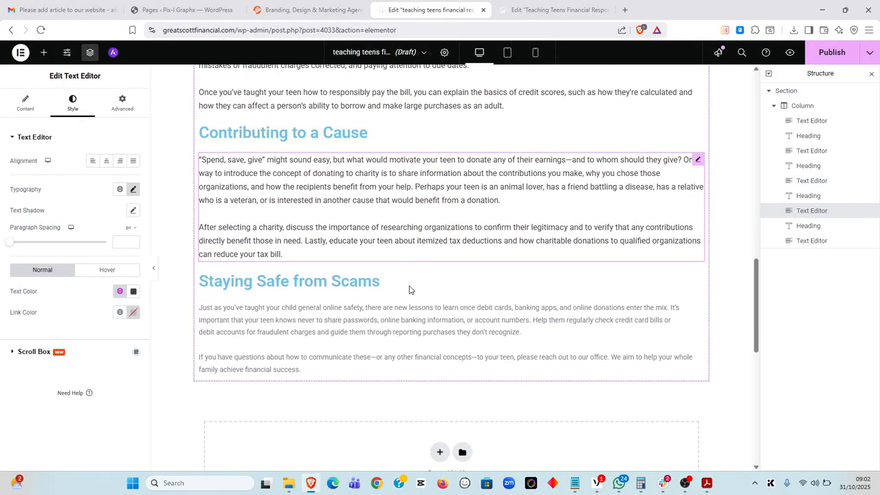
Set the Staying Safe from Scams text to size 16 and colour 'color single posts'
click(699, 307)
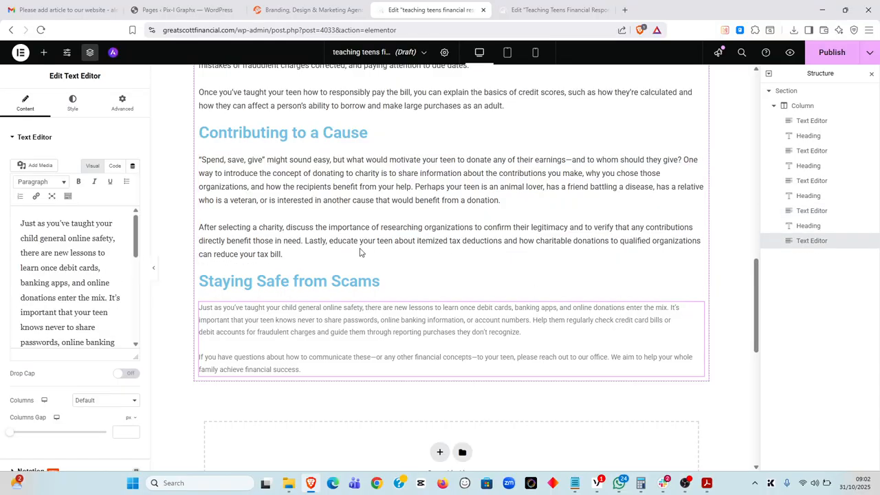
click(73, 104)
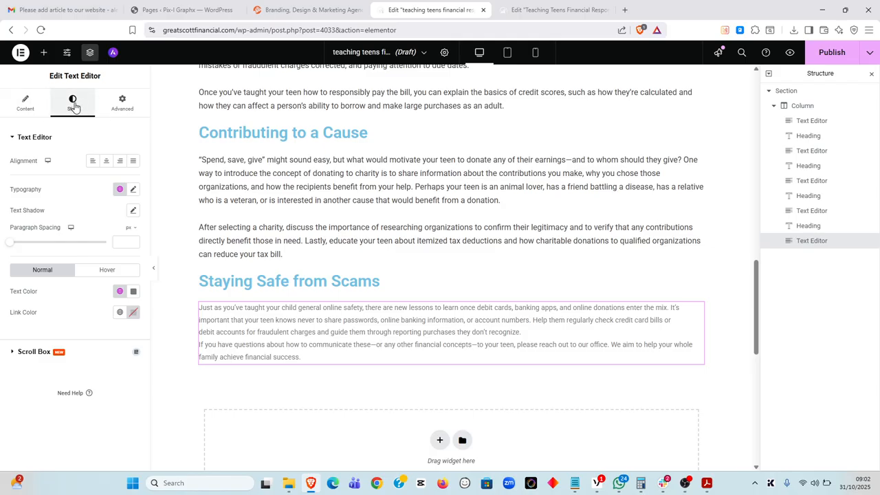
click(133, 190)
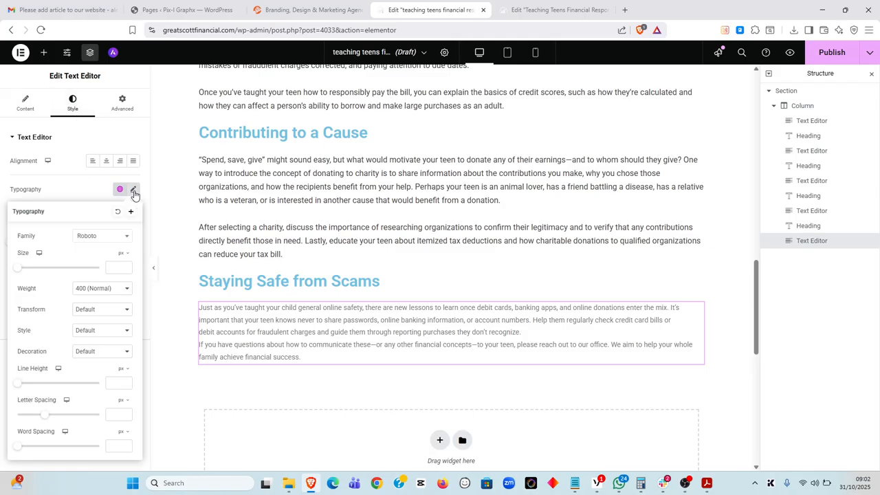
text(16)
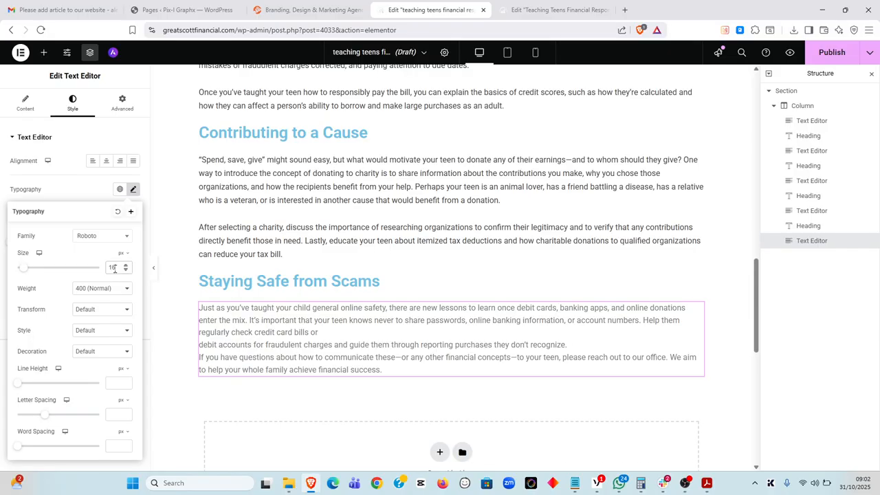
text(20)
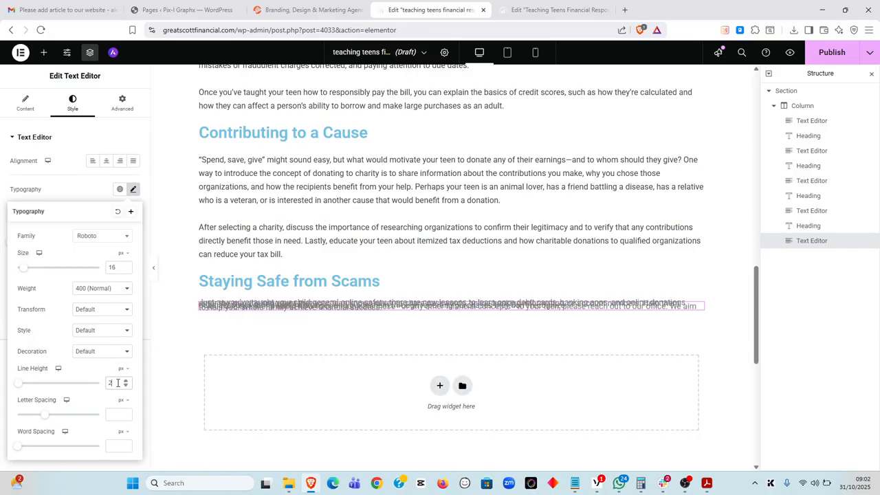
click(132, 189)
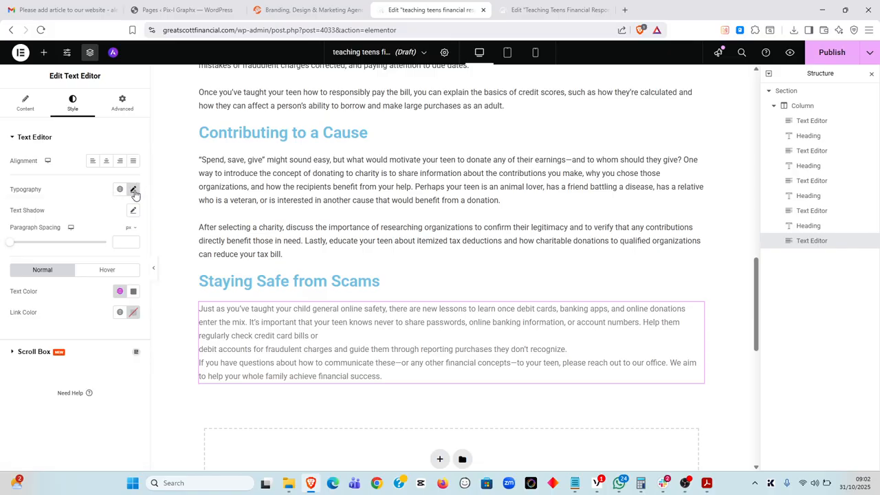
click(120, 290)
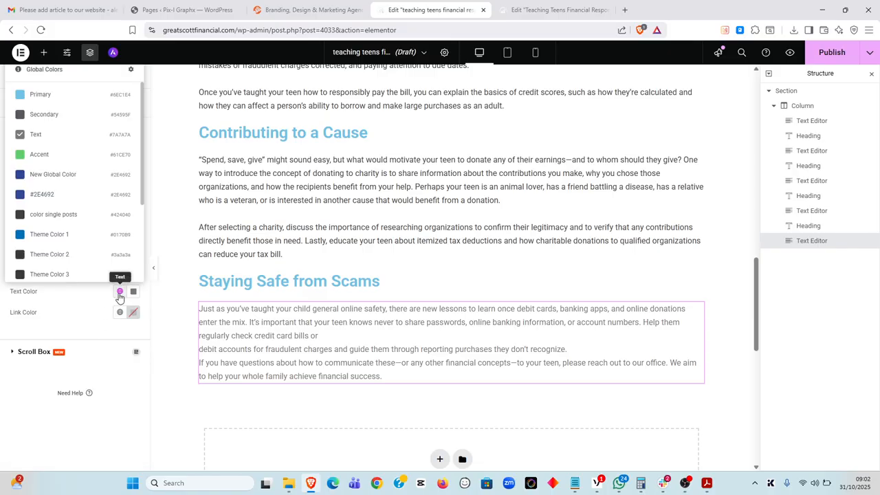
click(88, 220)
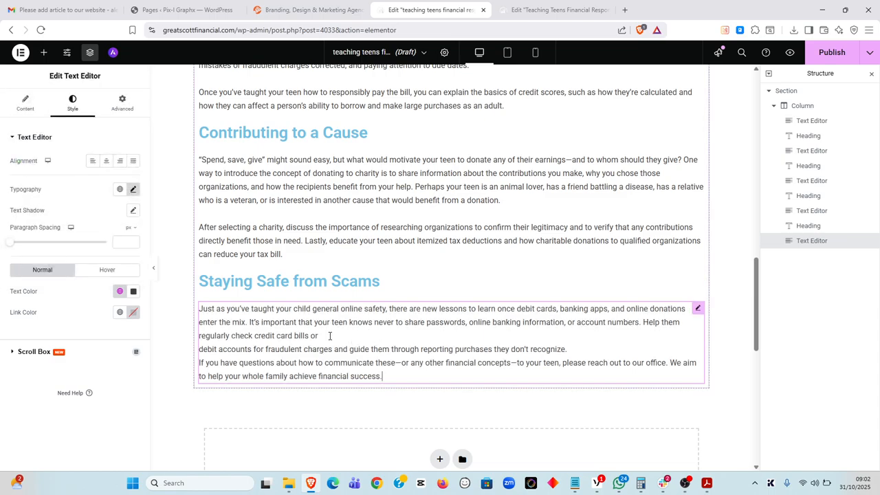
Rejoin the line broken after 'bills or', check the PDF, and start a new paragraph after 'recognize.'
key(Delete)
key(alt+Tab)
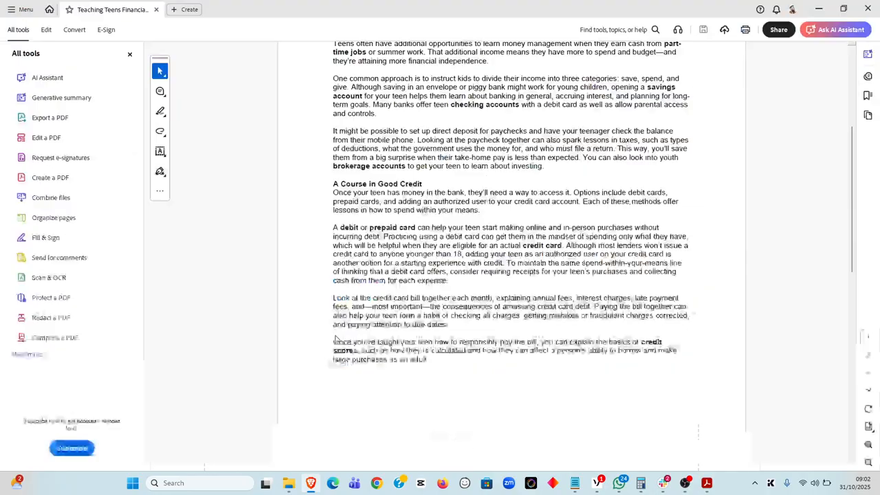
scroll(418, 328, down, 5)
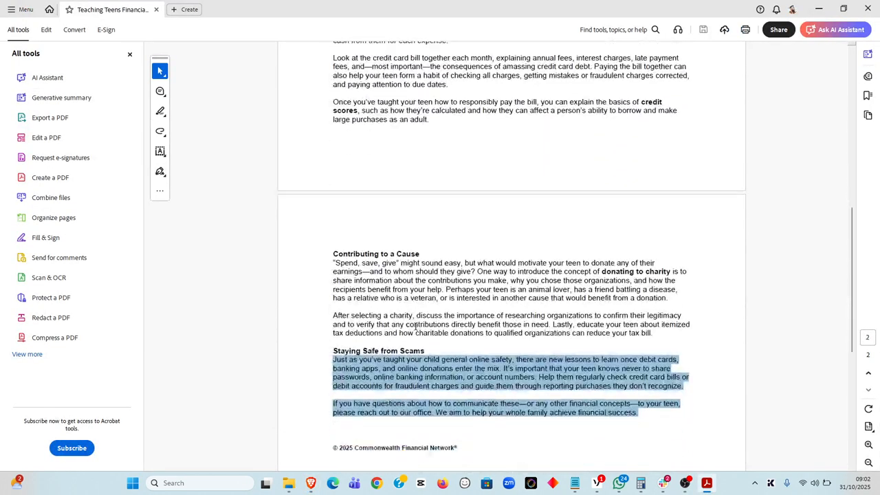
key(alt+Tab)
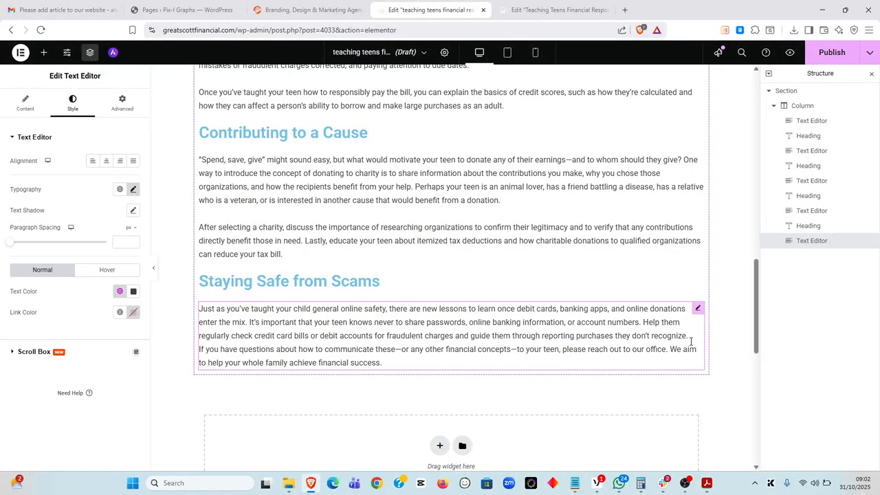
key(Return)
scroll(477, 321, up, 15)
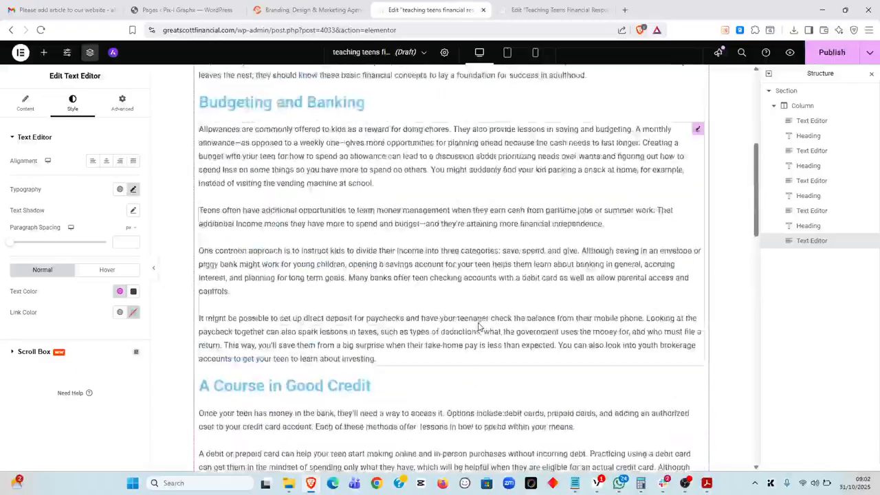
scroll(479, 325, down, 1)
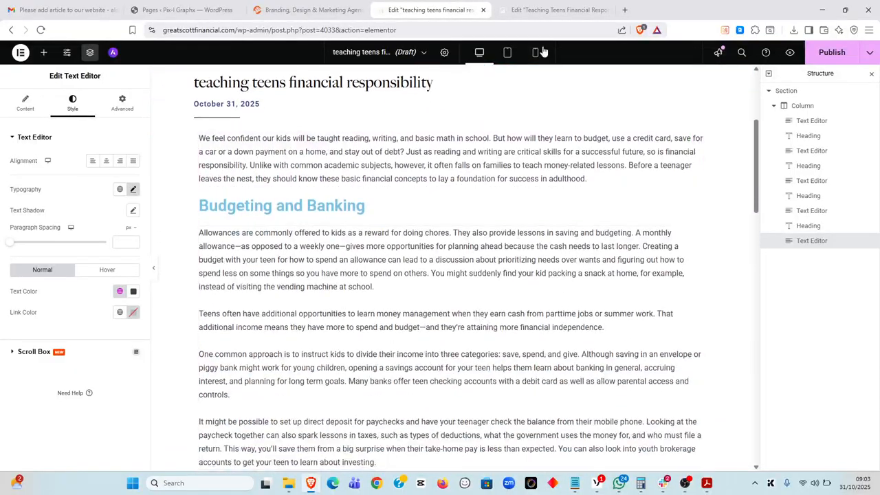
key(ctrl+Tab)
click(265, 253)
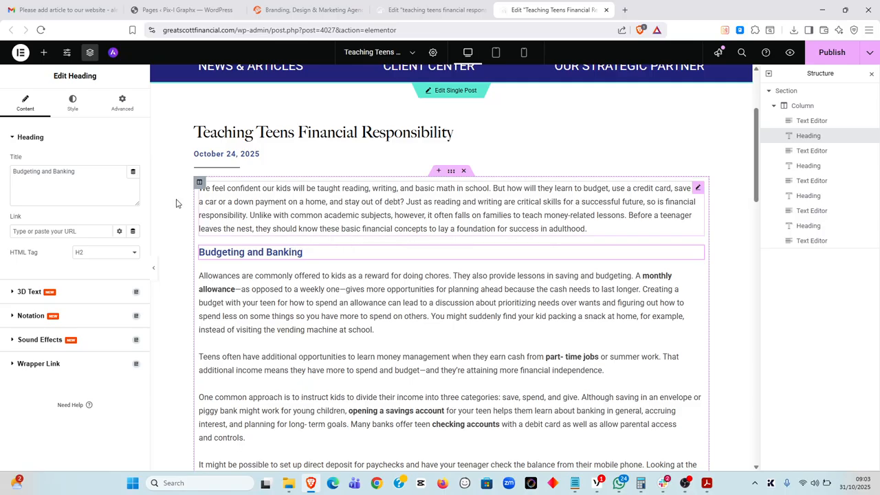
click(97, 253)
click(97, 253)
click(430, 9)
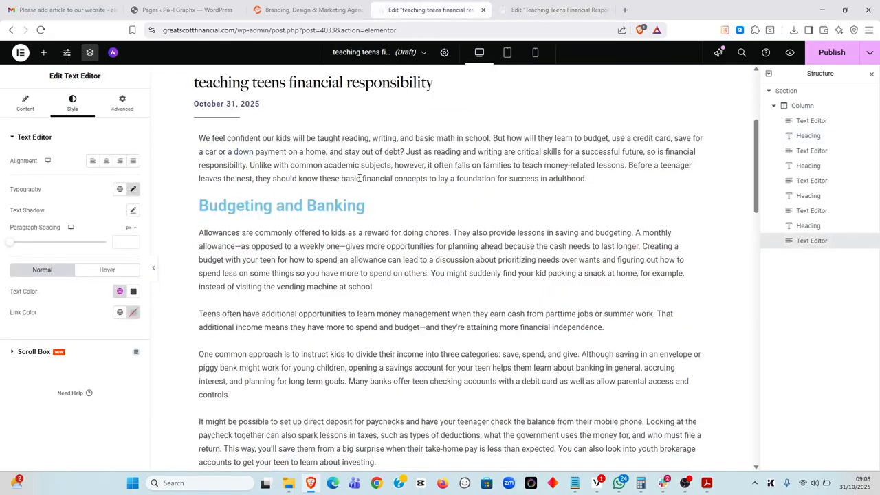
click(340, 209)
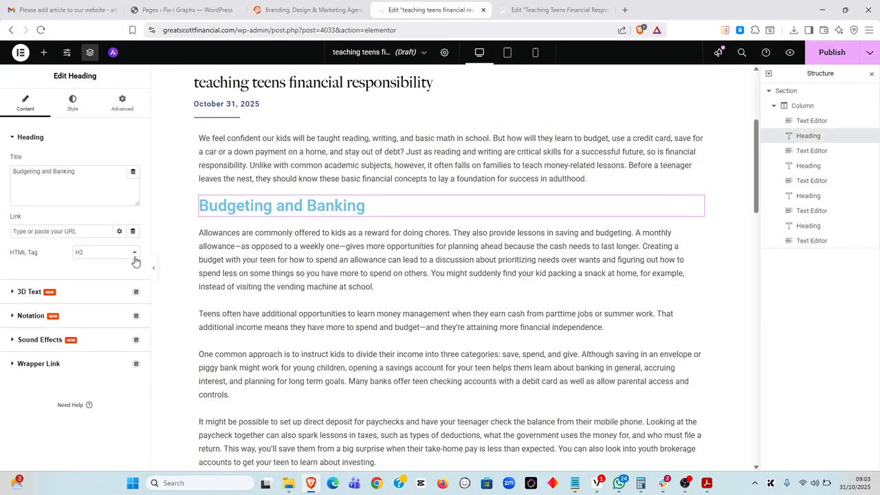
click(545, 7)
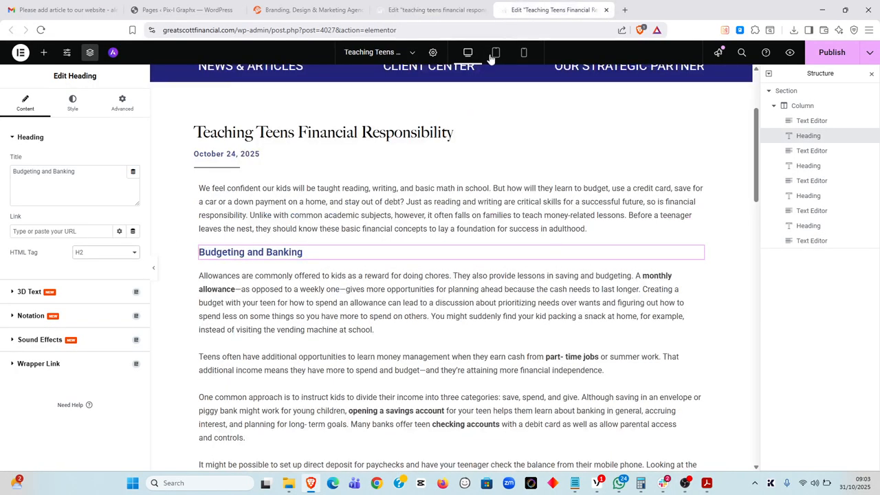
Note the original heading's style: size 20, line height 27, global colour #2E4692
click(73, 109)
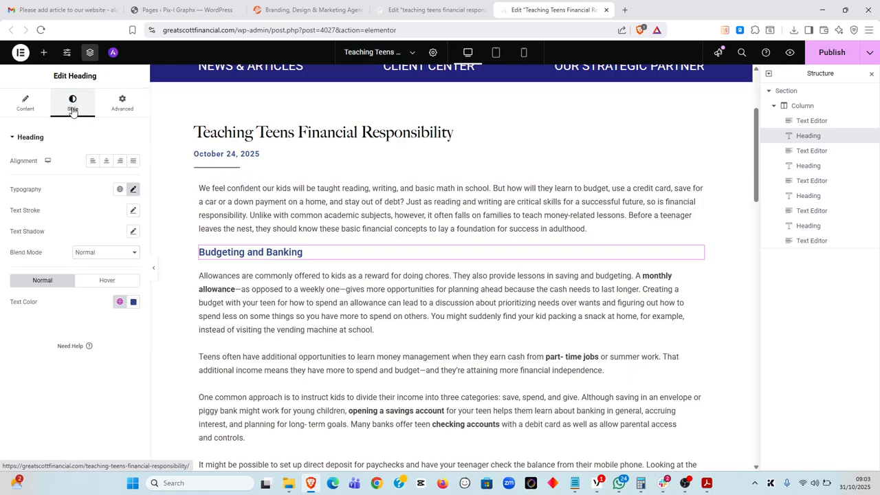
click(134, 189)
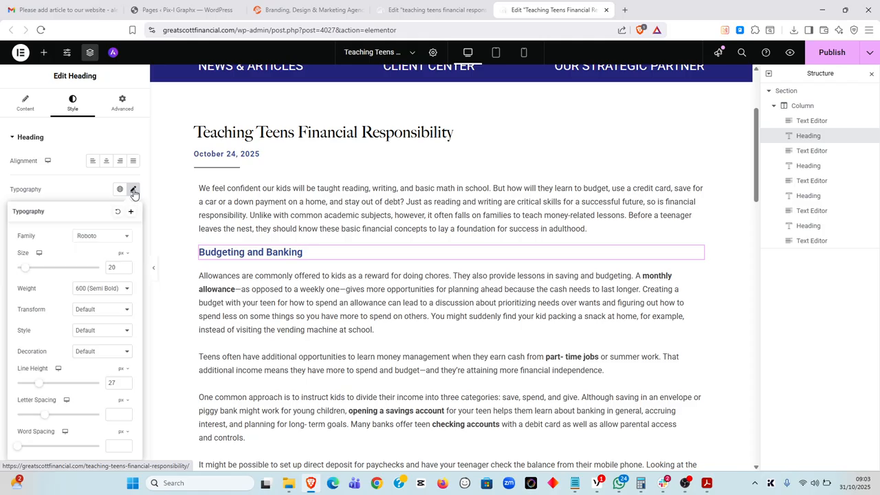
drag(115, 269, 109, 268)
drag(123, 382, 110, 384)
click(133, 190)
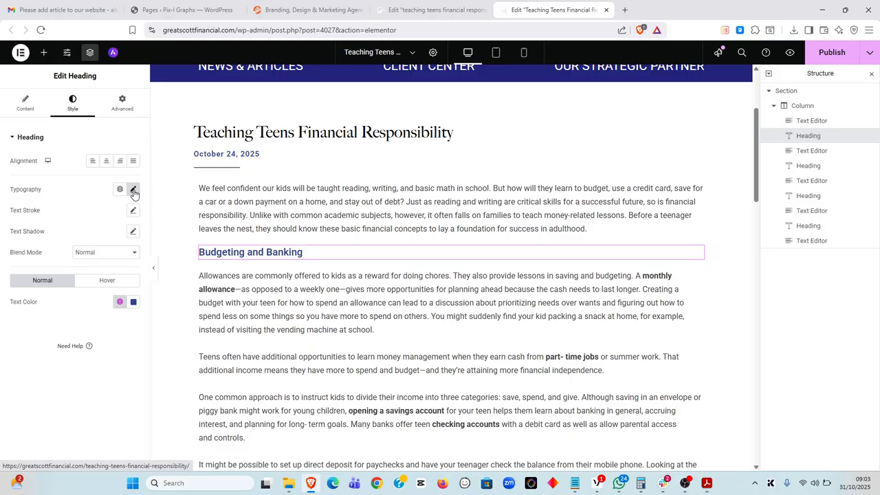
click(119, 304)
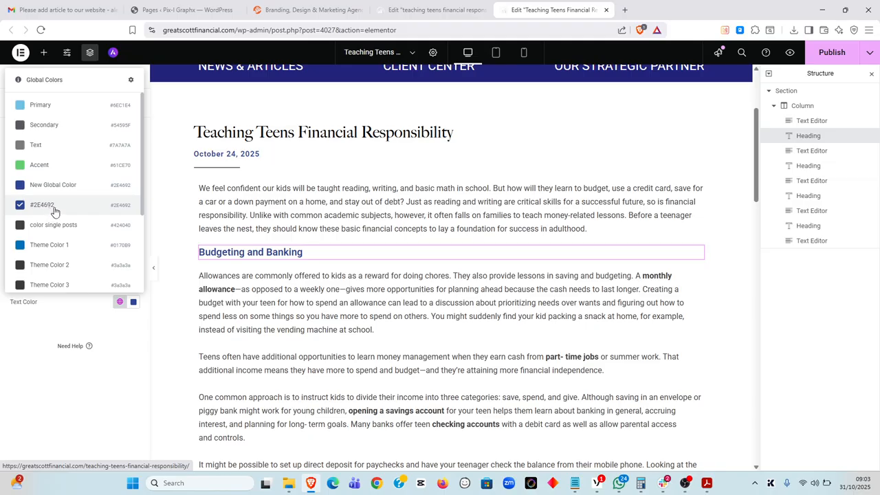
click(406, 10)
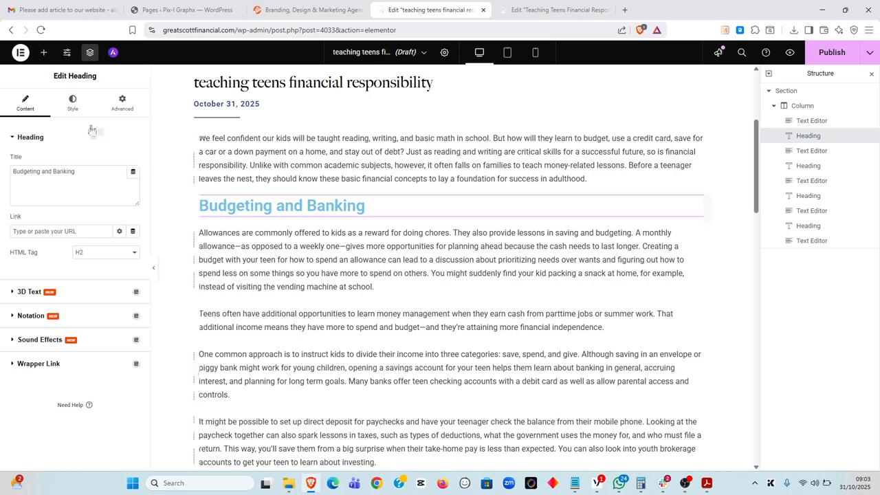
Style the Budgeting and Banking heading at 20 px, line height 27, dark blue #2E4692
click(73, 105)
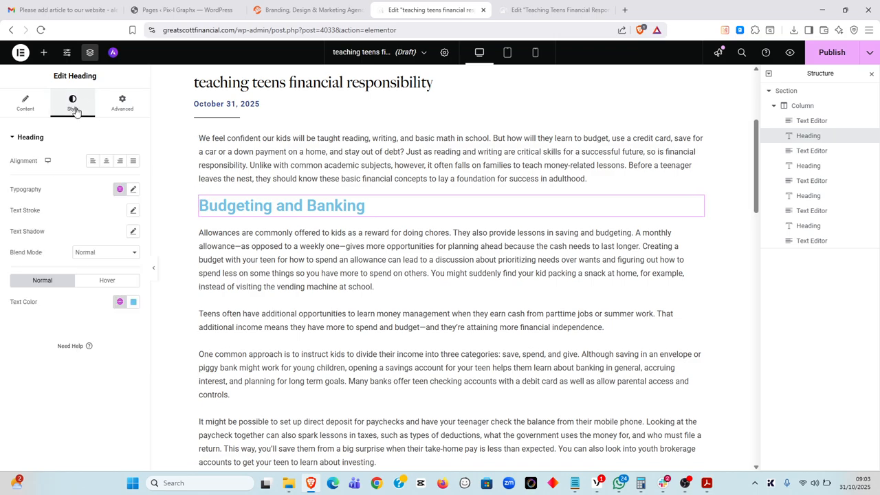
click(133, 190)
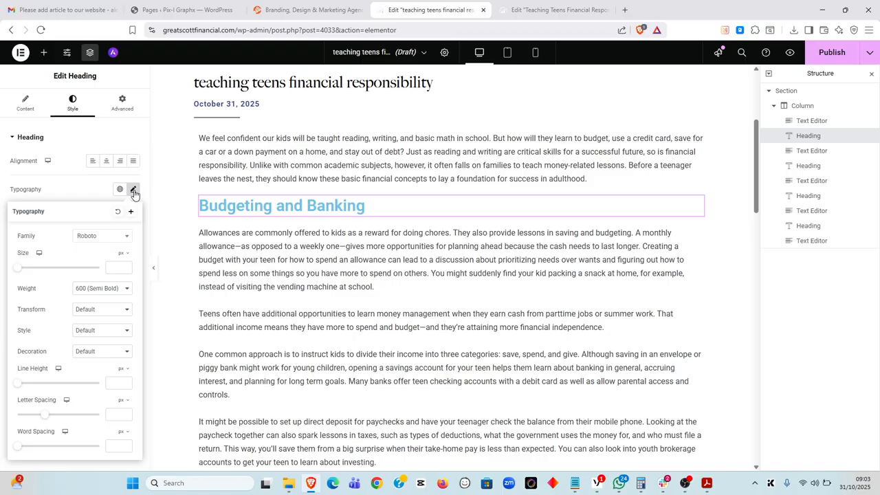
click(116, 268)
text(20)
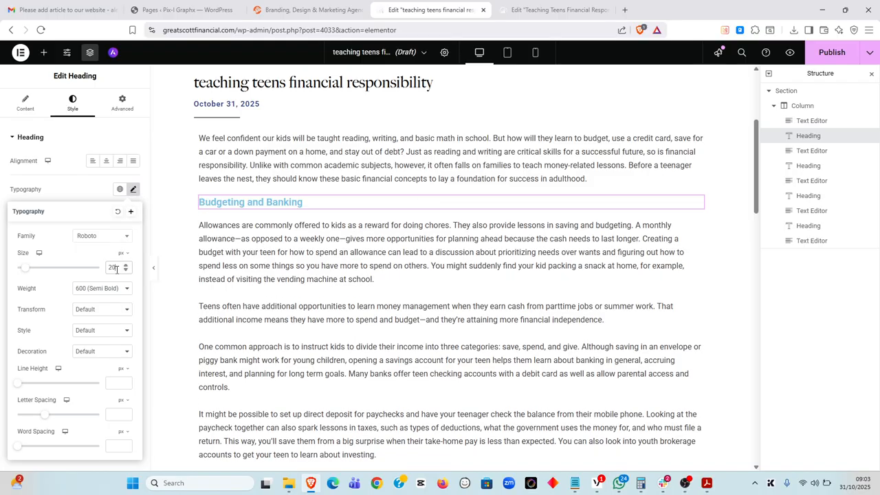
click(113, 381)
text(27)
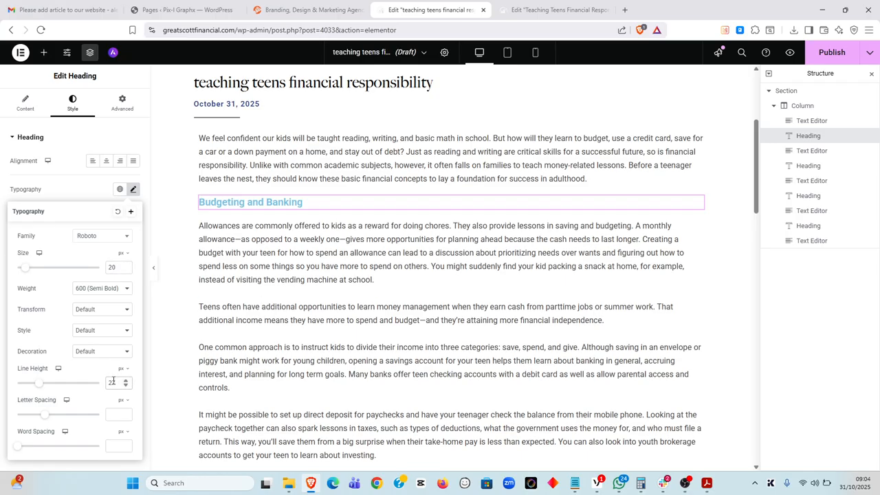
click(133, 189)
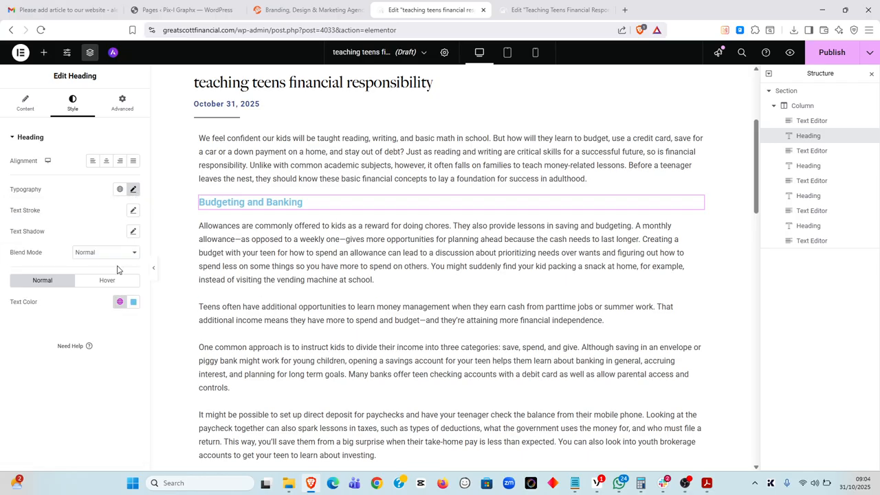
click(118, 301)
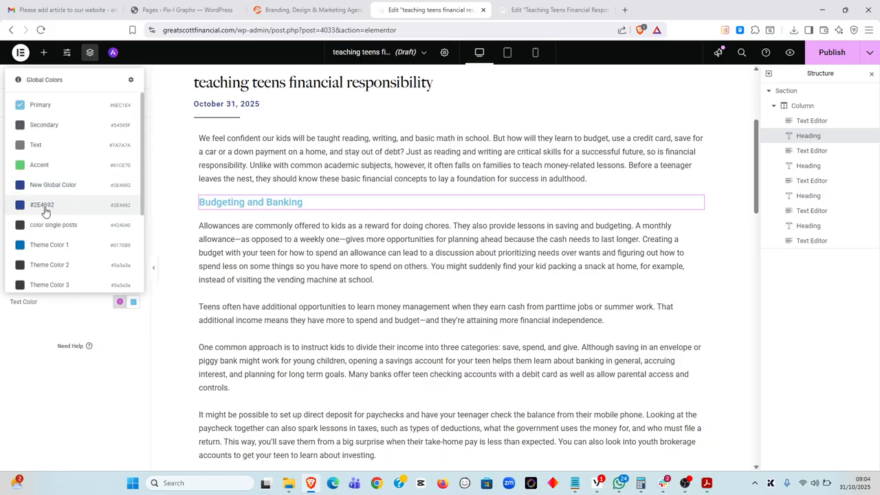
click(69, 206)
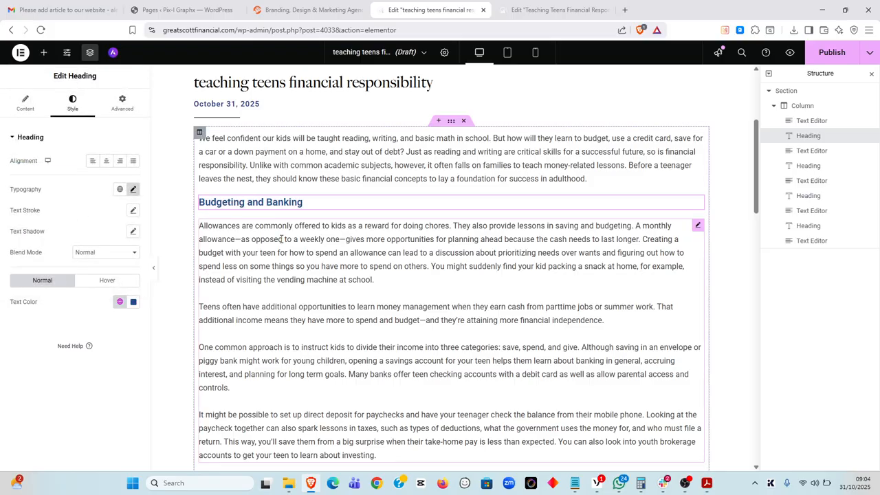
scroll(288, 237, down, 5)
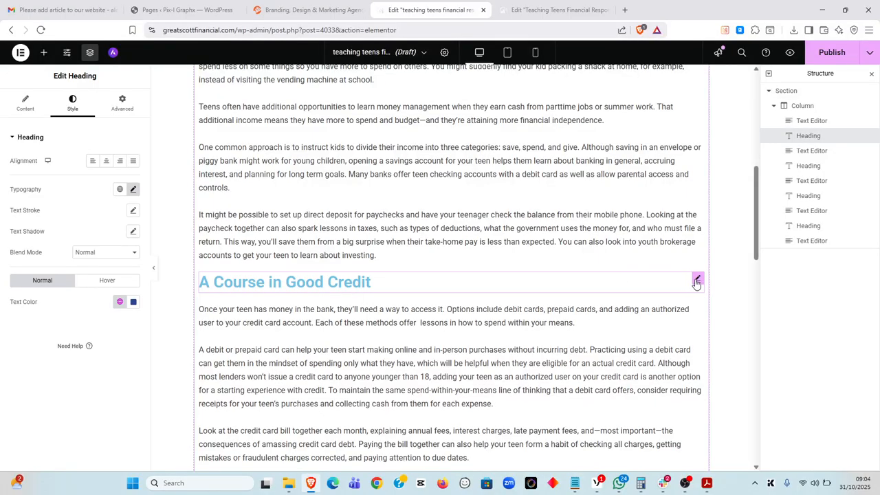
Style the A Course in Good Credit heading at 20 px, line height 27, dark blue #2E4692
click(696, 281)
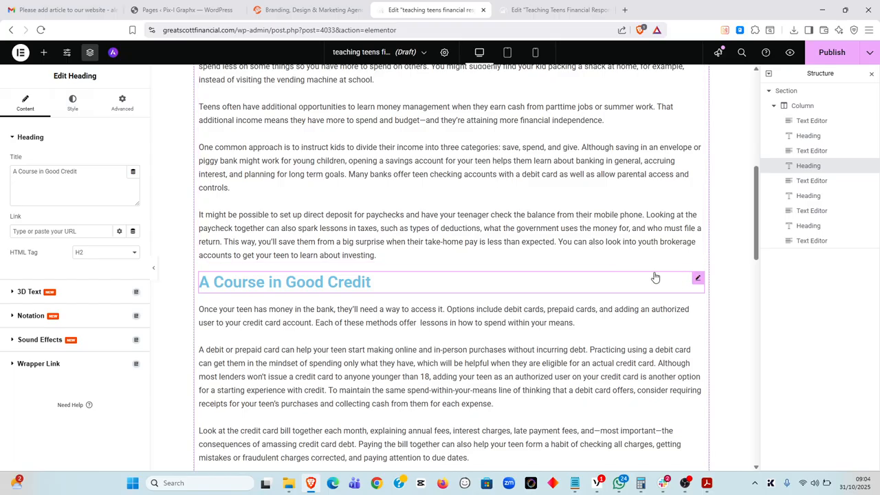
click(72, 103)
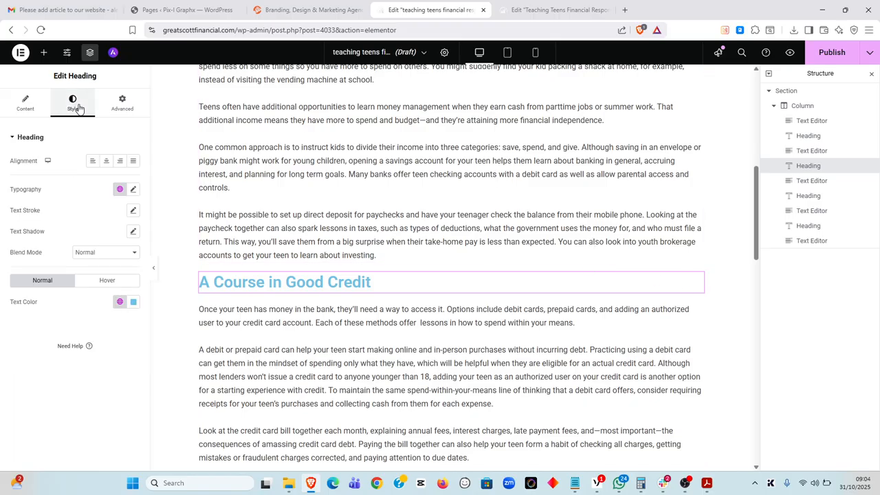
click(132, 189)
click(114, 269)
text(20)
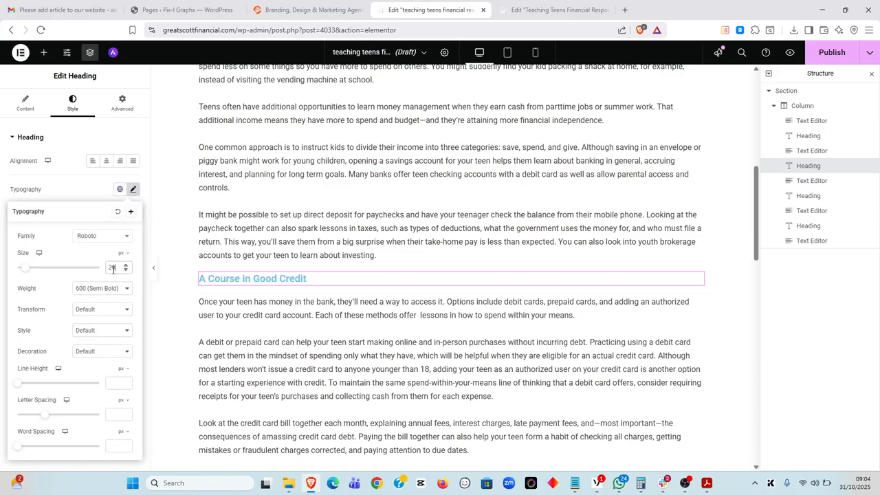
text(27)
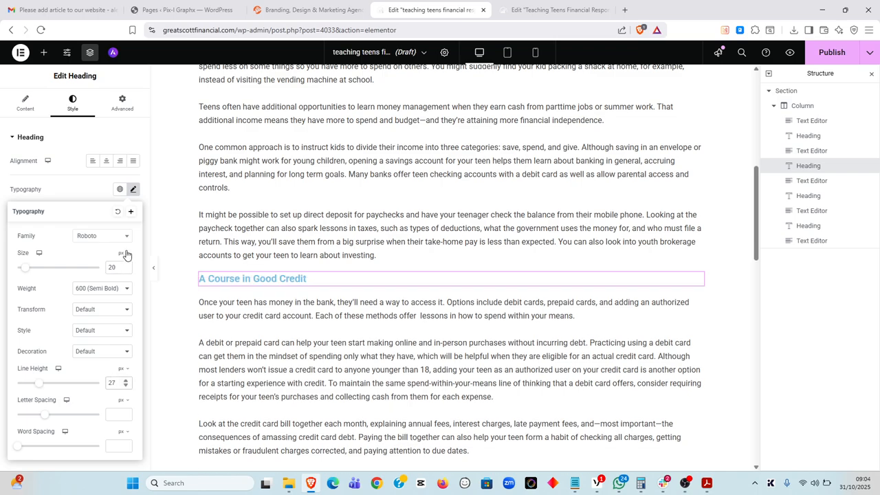
click(133, 189)
click(125, 306)
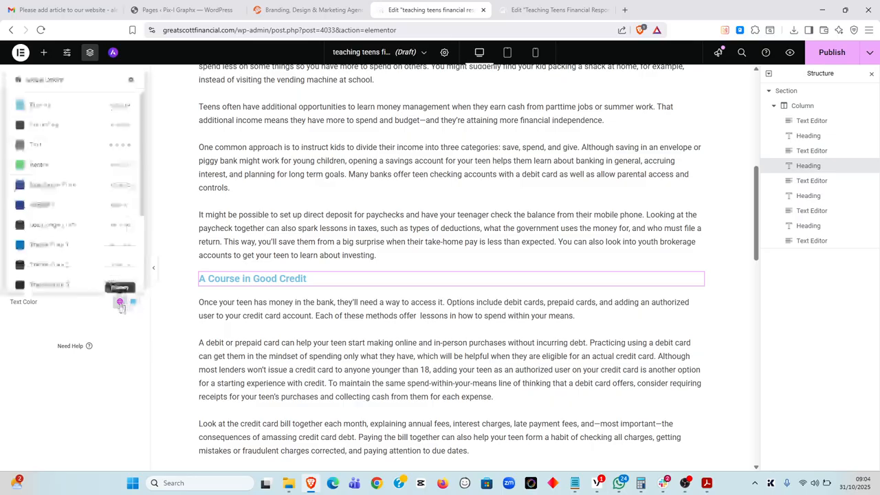
click(72, 210)
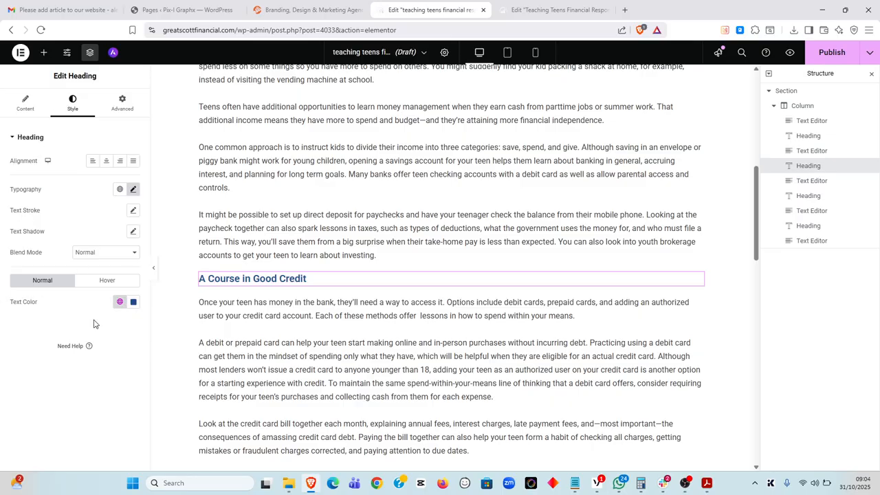
scroll(290, 295, down, 3)
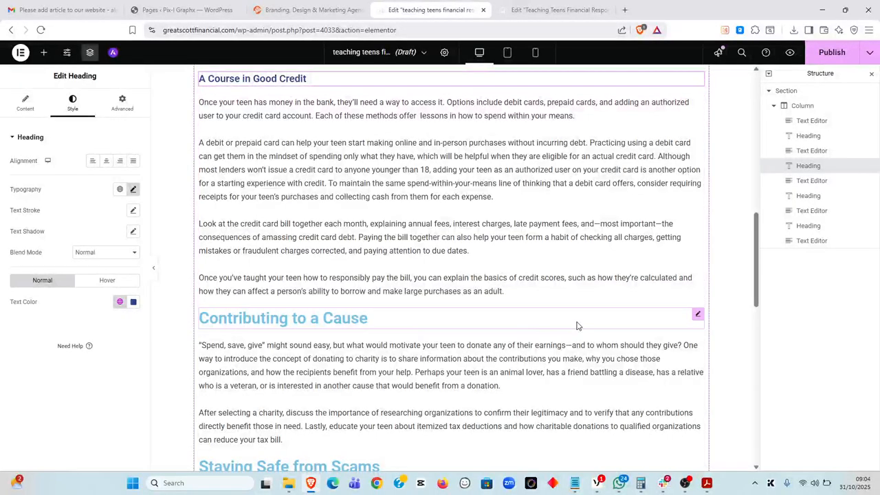
Make the Contributing to a Cause heading 20 px in dark blue #2E4692
click(695, 316)
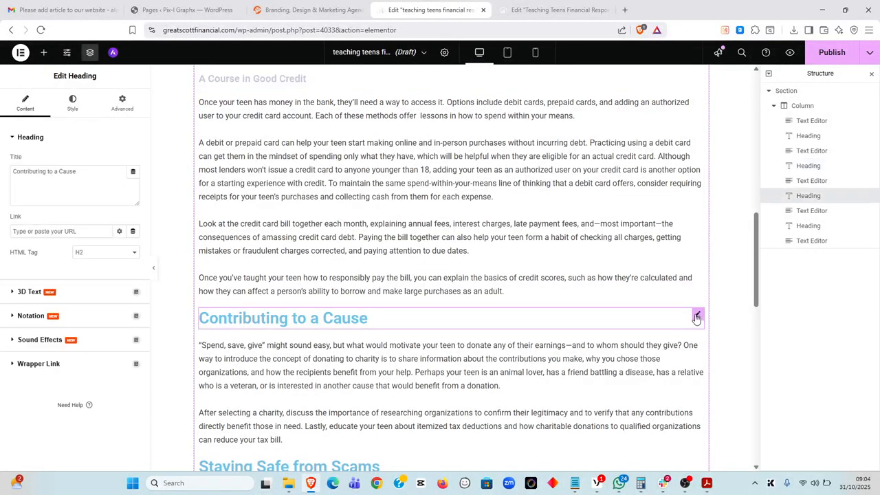
click(72, 103)
click(133, 189)
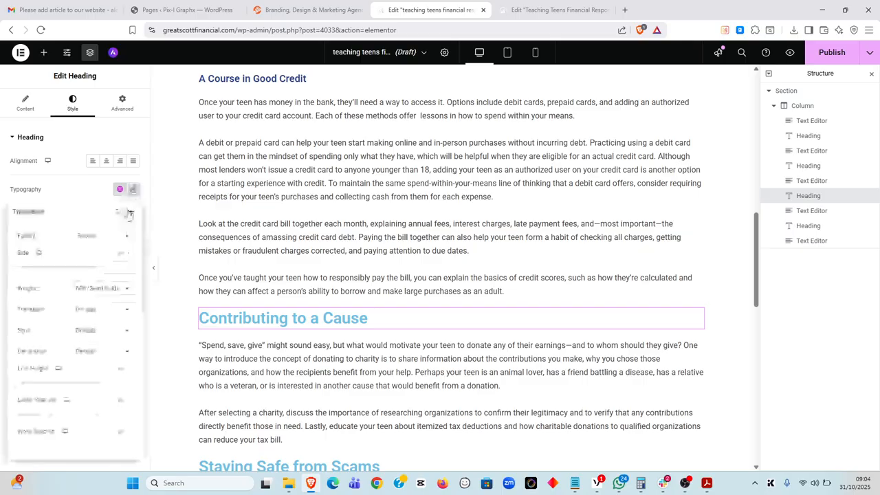
click(116, 267)
text(20)
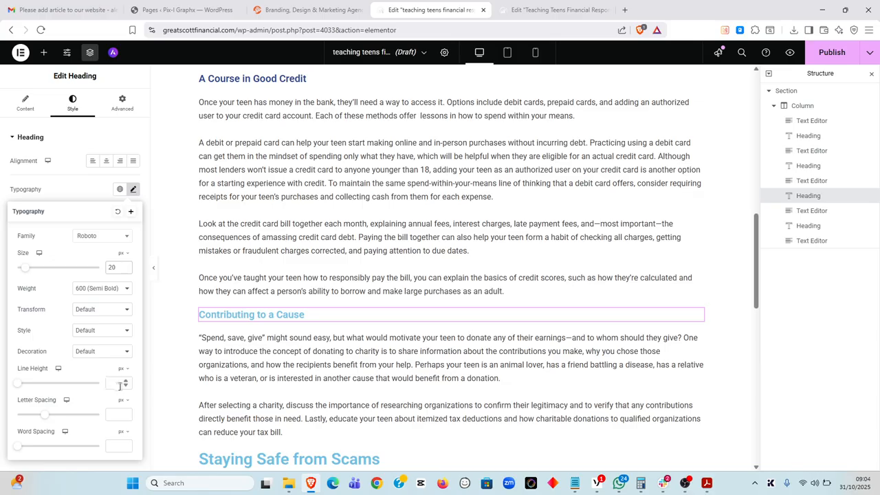
click(134, 190)
click(120, 302)
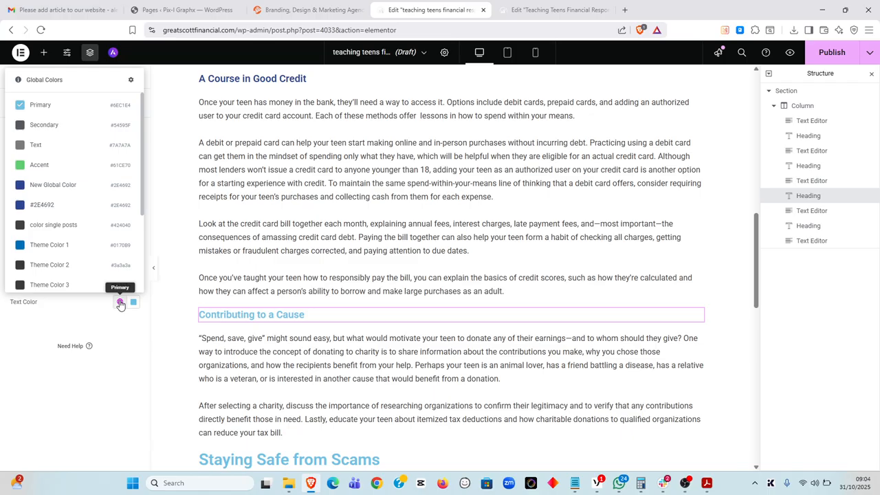
click(83, 205)
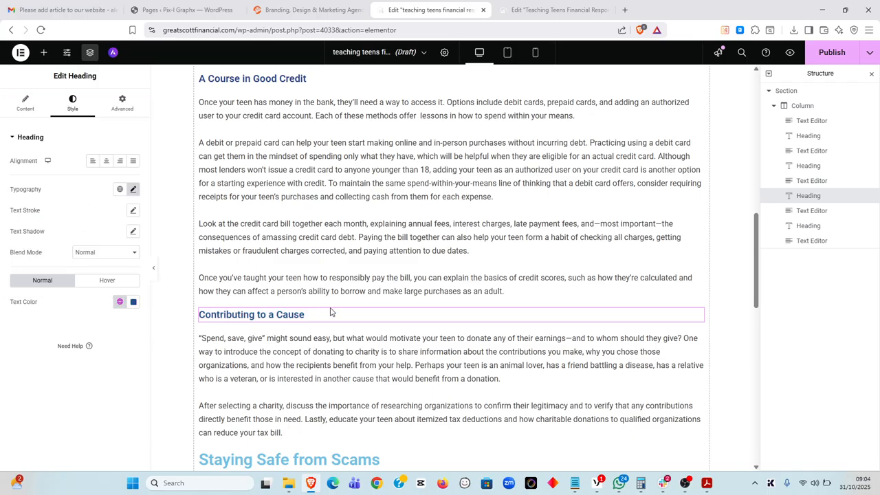
scroll(338, 312, down, 2)
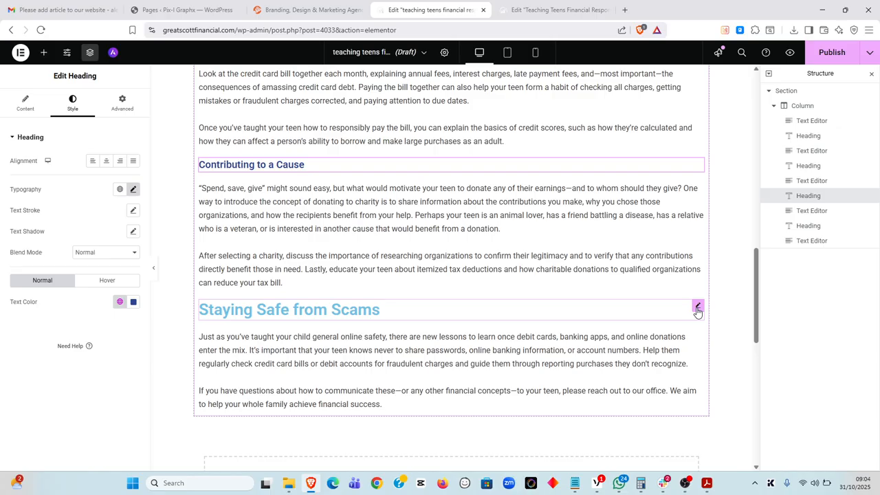
Make the Staying Safe from Scams heading 20 px in dark blue #2E4692
click(698, 309)
click(75, 103)
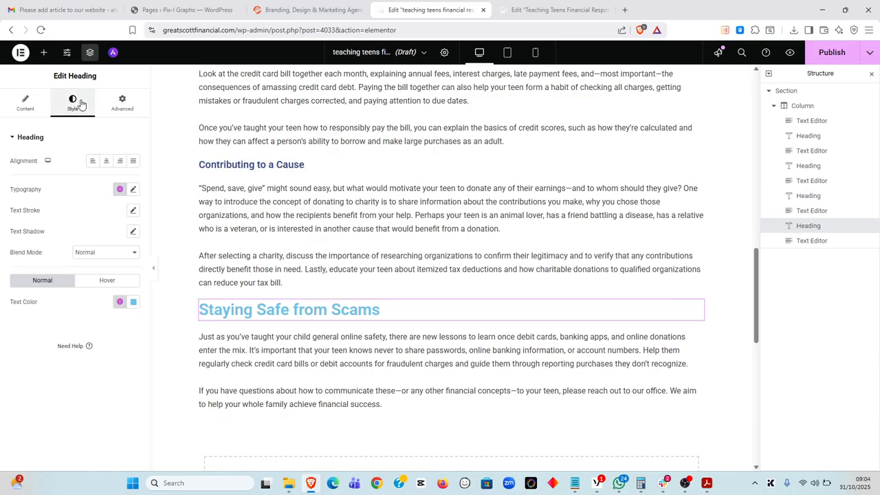
click(133, 189)
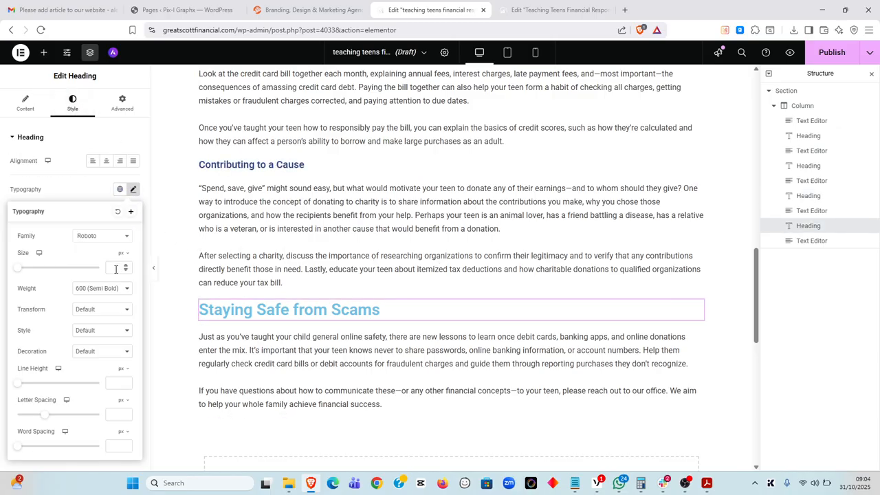
text(20)
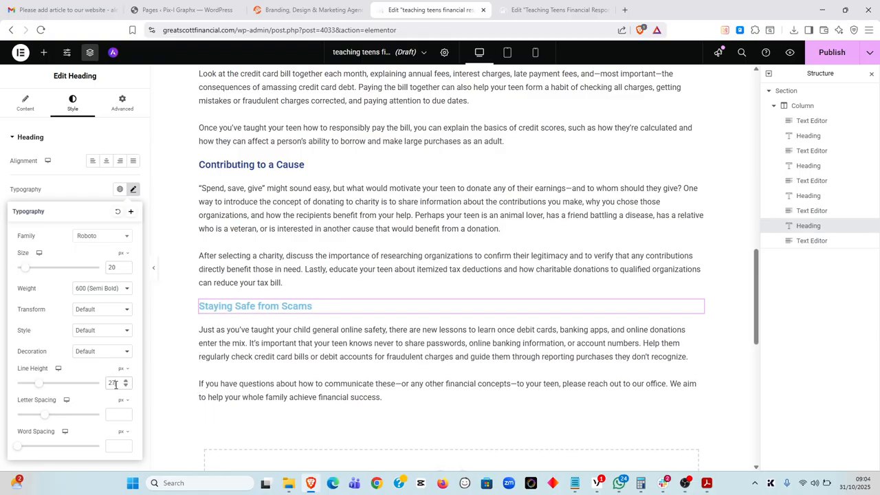
click(132, 191)
click(119, 301)
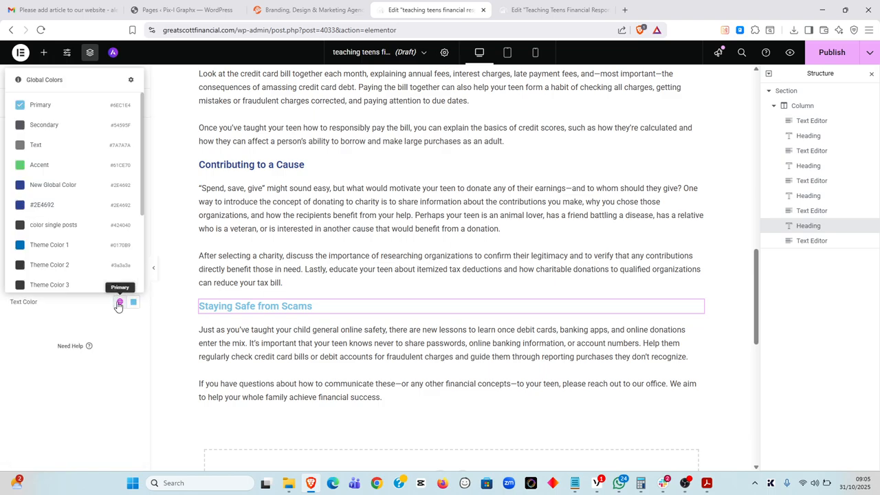
click(80, 205)
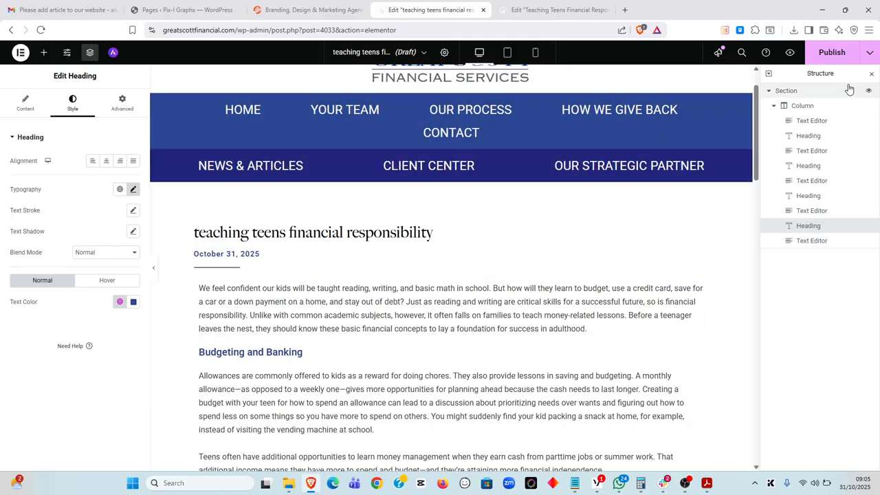
Save the restyled post as a draft from the Publish dropdown, then view the live page
click(869, 61)
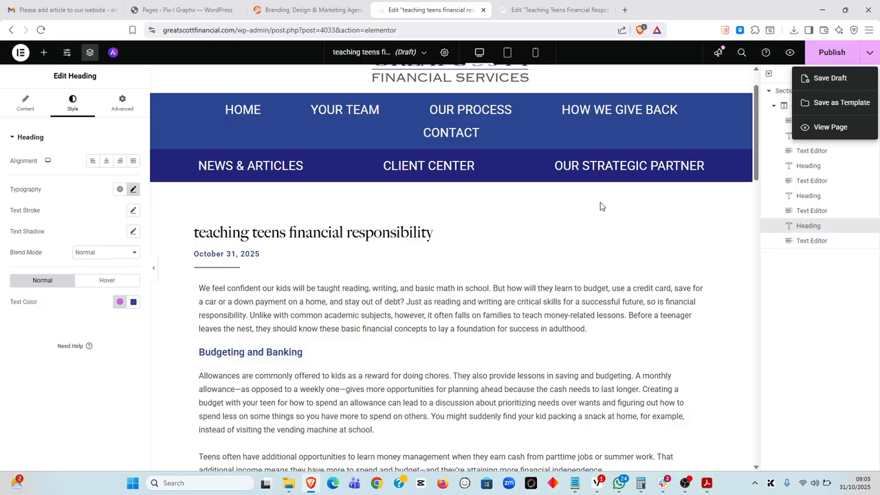
click(539, 5)
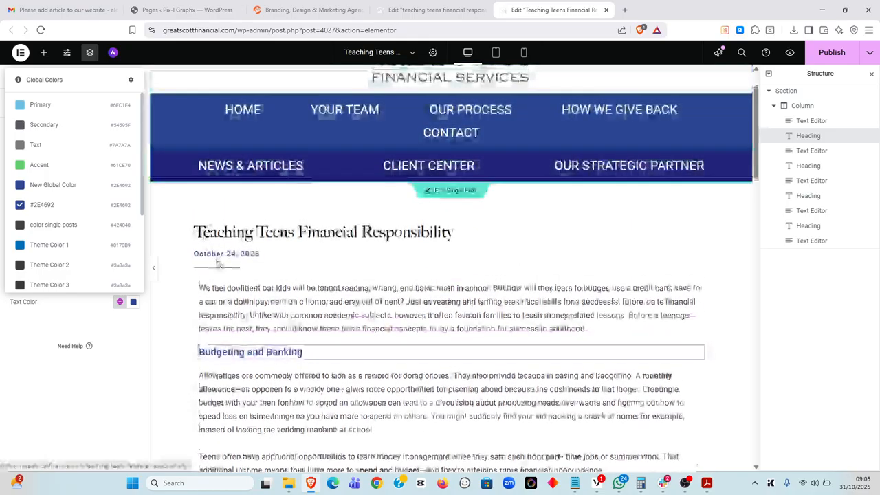
click(459, 6)
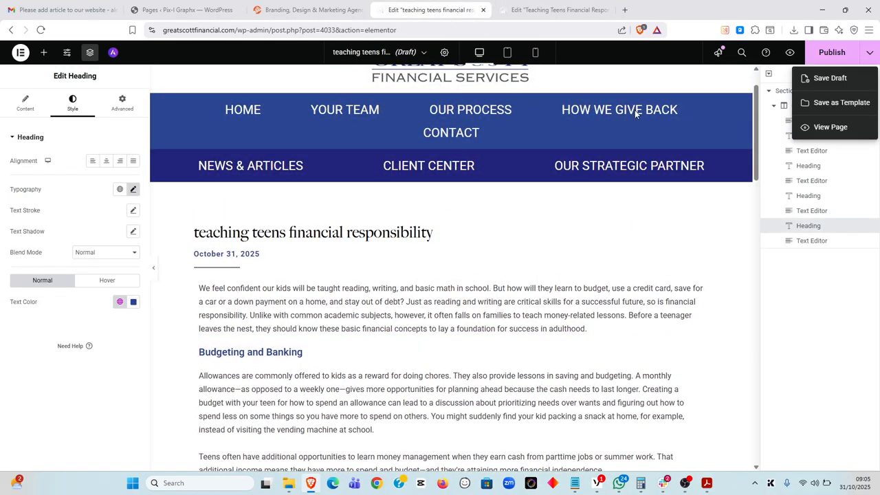
click(830, 79)
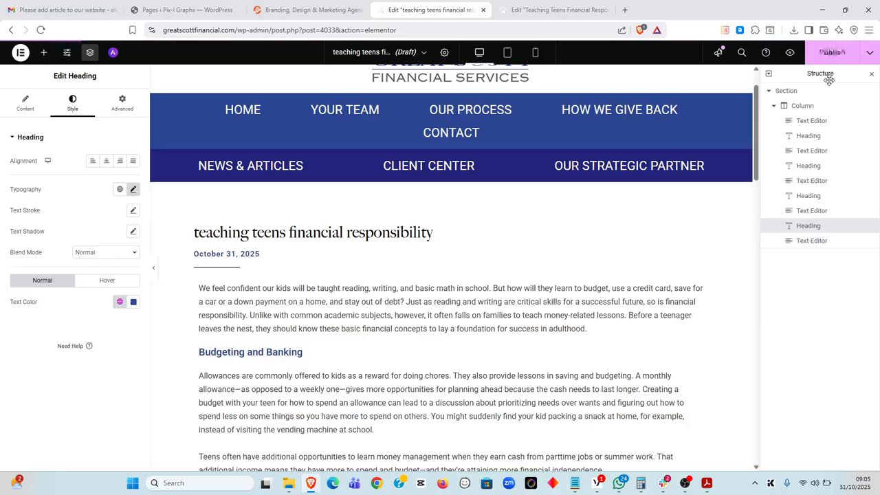
click(869, 53)
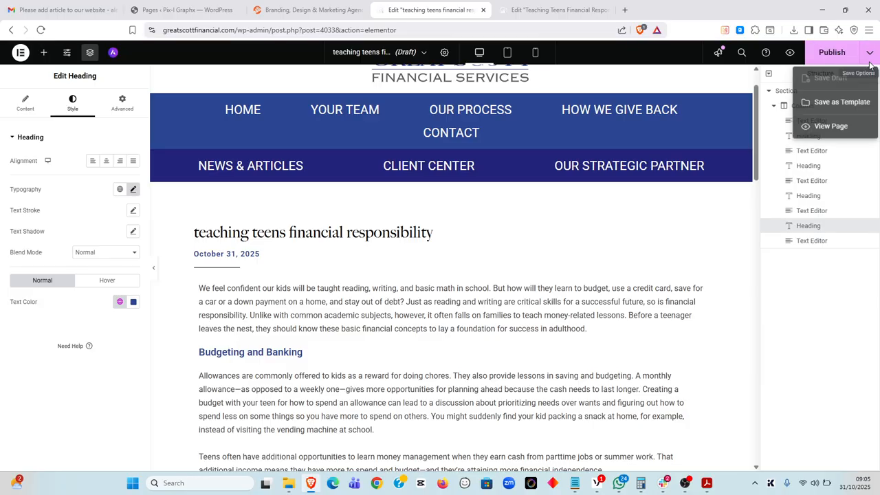
click(829, 128)
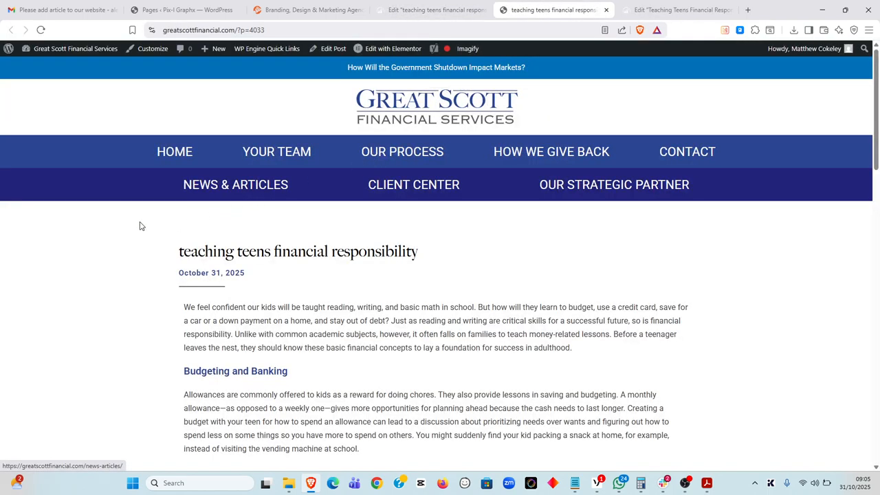
Scroll through the live post's intro and its Budgeting and Banking sections
scroll(130, 225, down, 1)
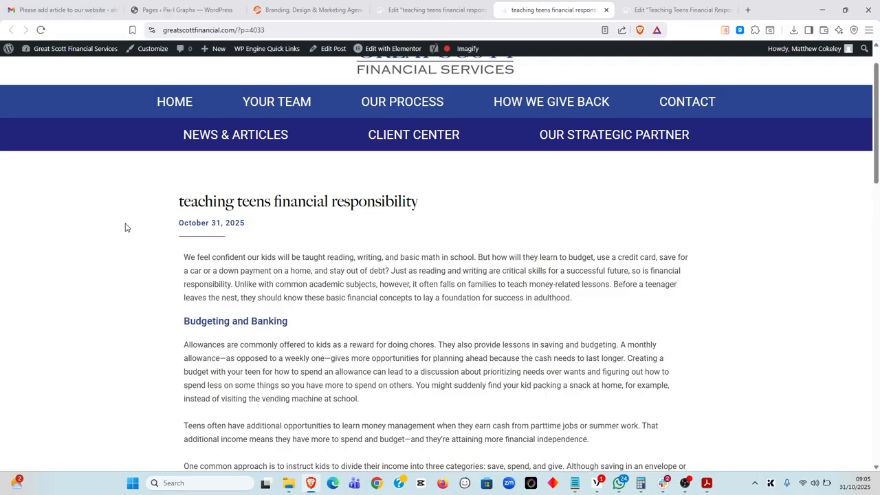
scroll(126, 228, down, 1)
scroll(193, 220, down, 1)
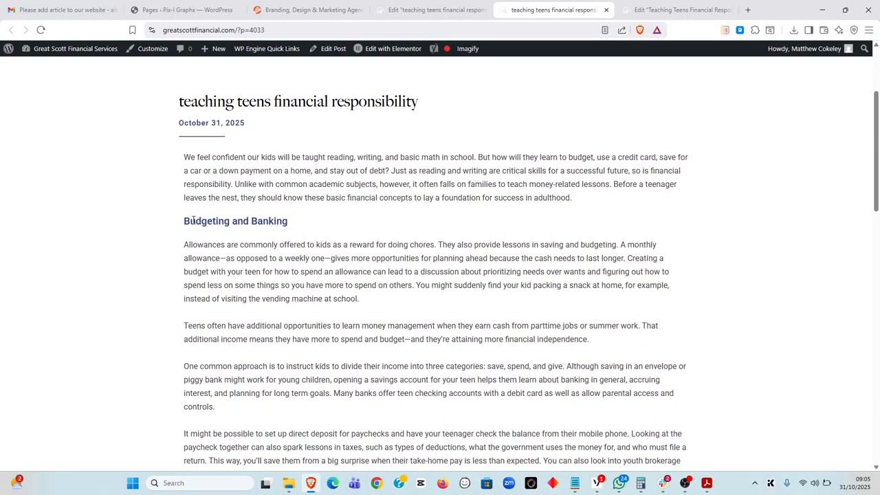
scroll(289, 197, down, 1)
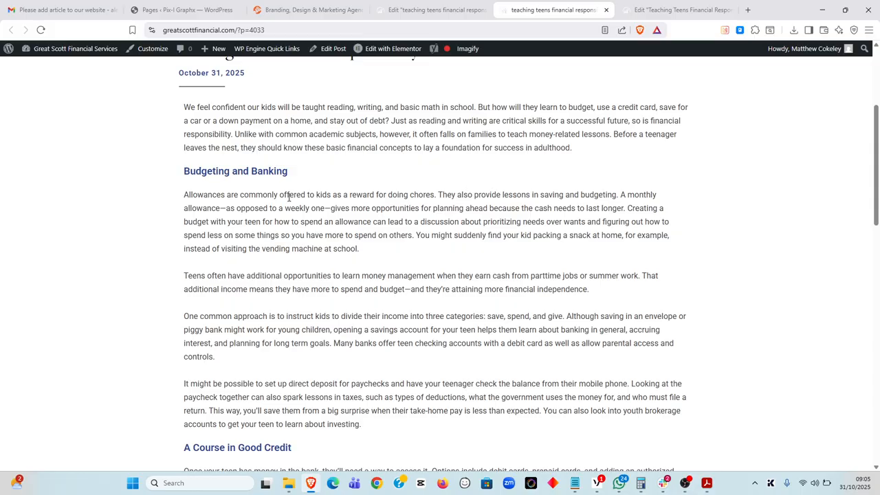
scroll(289, 197, down, 5)
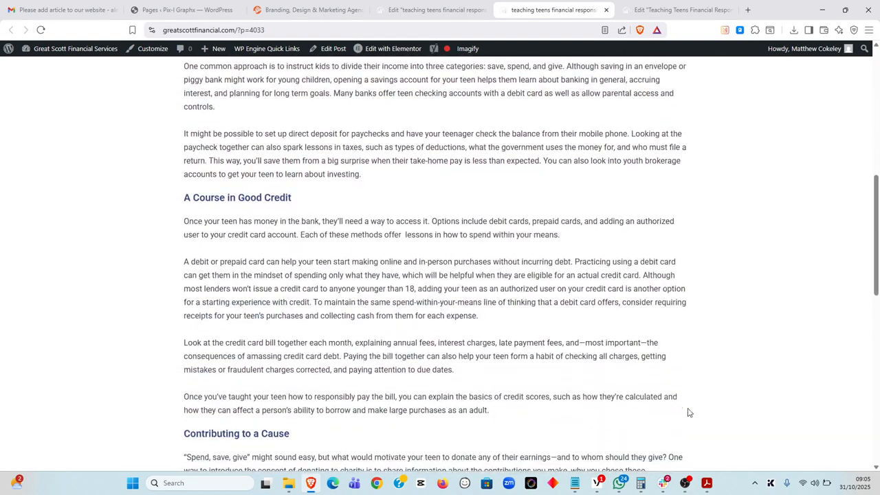
Compare the live post against the source PDF in Acrobat, then return to the browser
click(706, 483)
scroll(580, 358, up, 3)
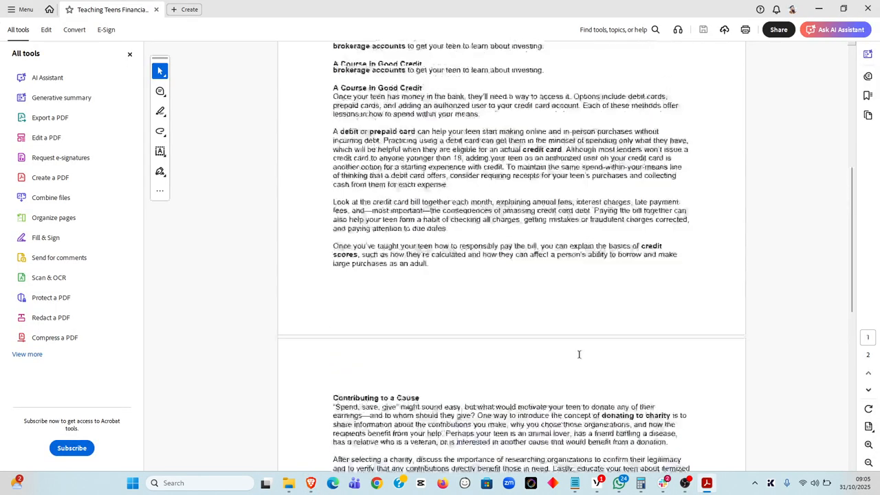
scroll(578, 355, up, 4)
key(alt+Tab)
scroll(355, 302, up, 6)
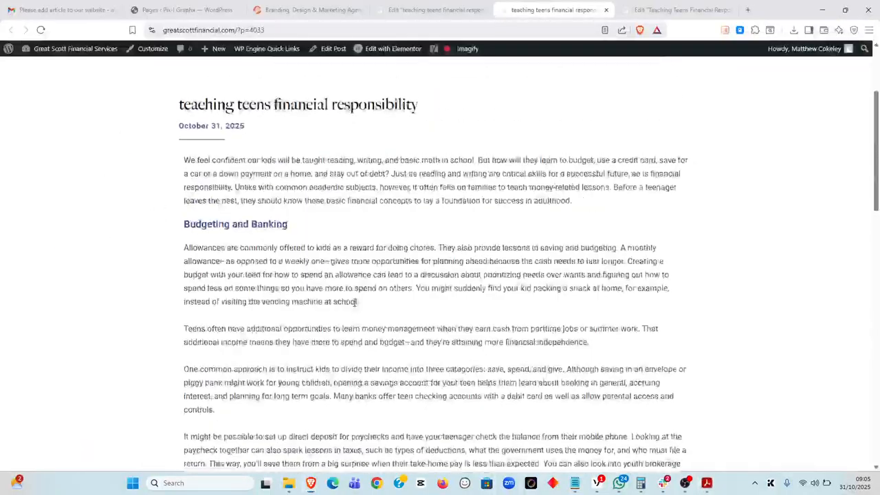
scroll(356, 303, up, 3)
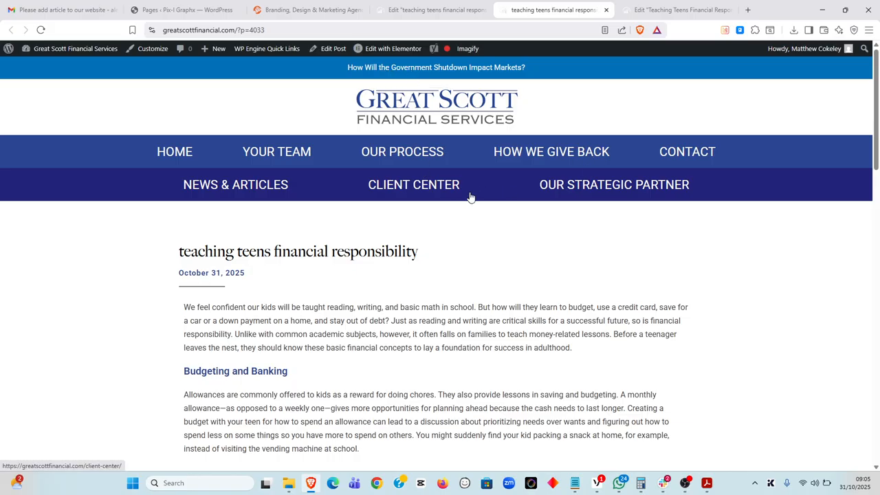
Go to NEWS & ARTICLES and find 'Teaching Teens Financial Responsibility' at the top of the list
click(234, 187)
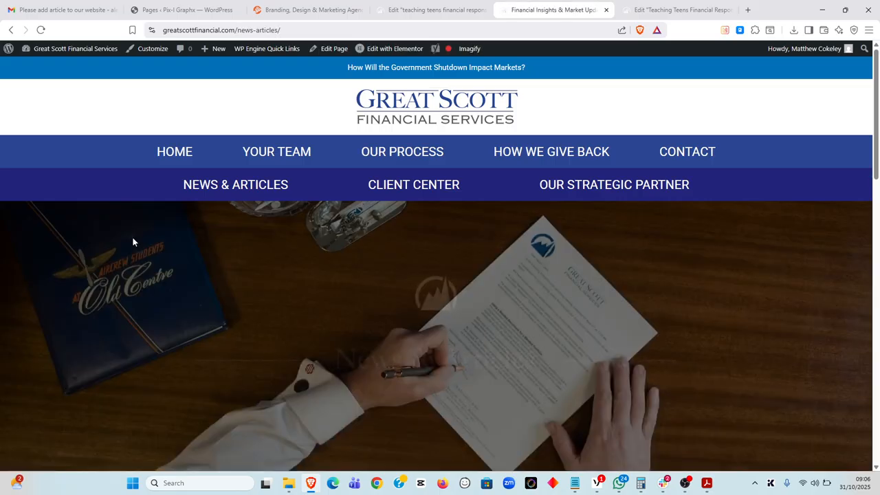
scroll(132, 242, down, 6)
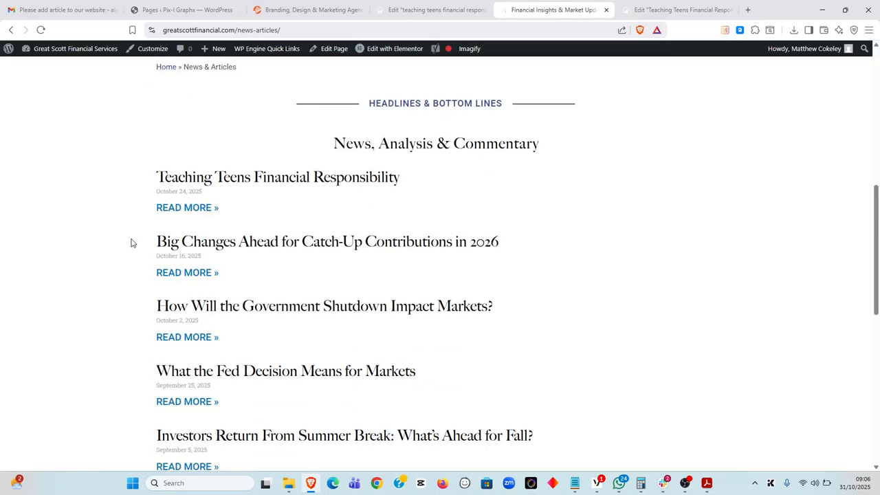
scroll(132, 243, up, 6)
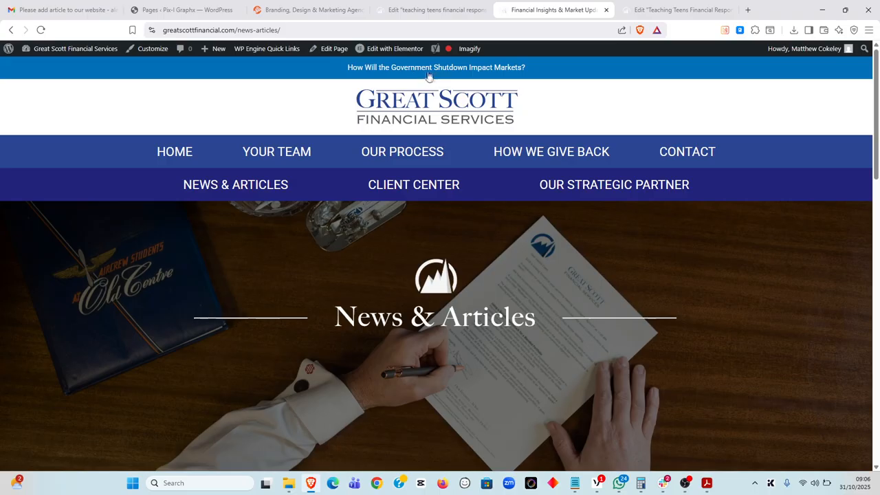
scroll(141, 210, down, 8)
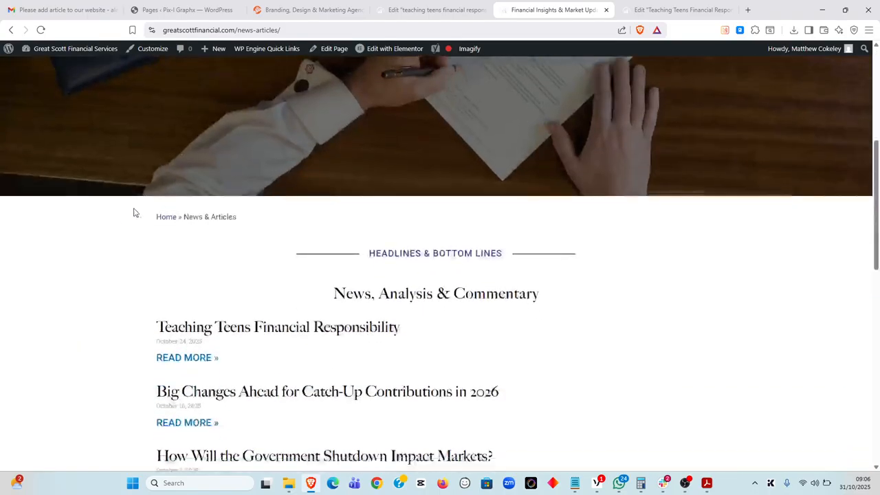
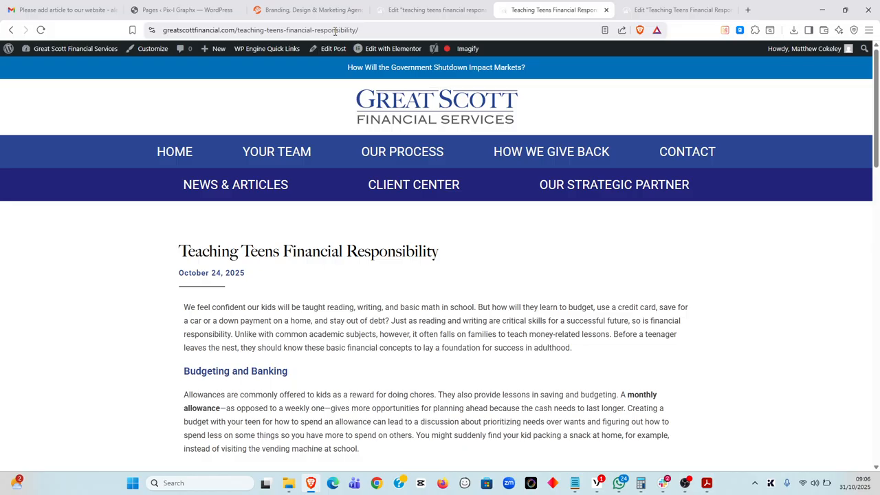
Copy the article's web address, then switch to the 'Edit teaching teens…' Elementor tab
click(358, 31)
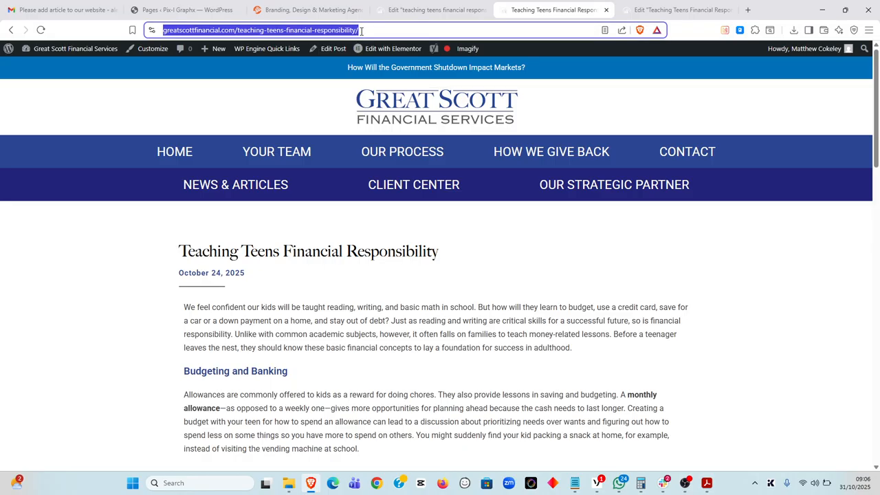
right_click(338, 33)
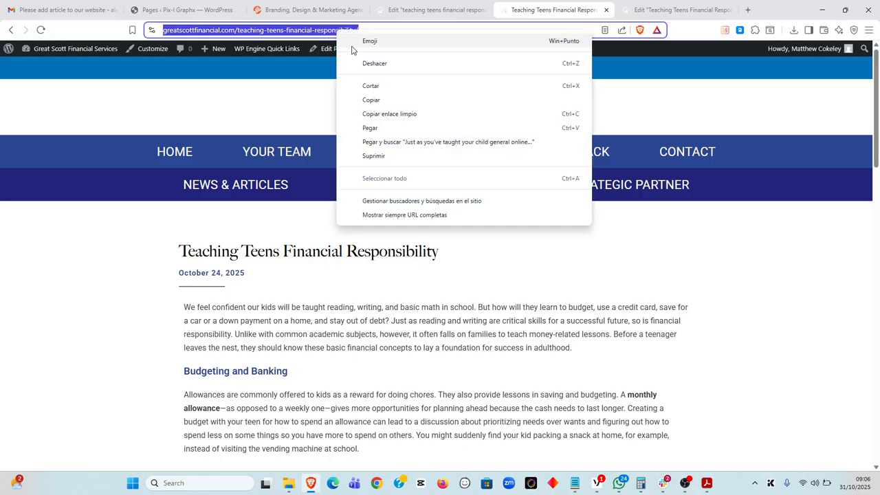
click(376, 102)
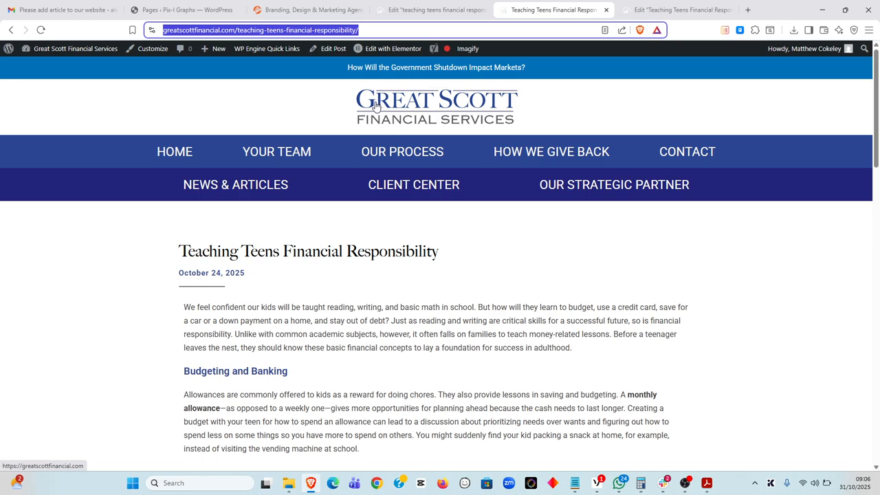
click(430, 7)
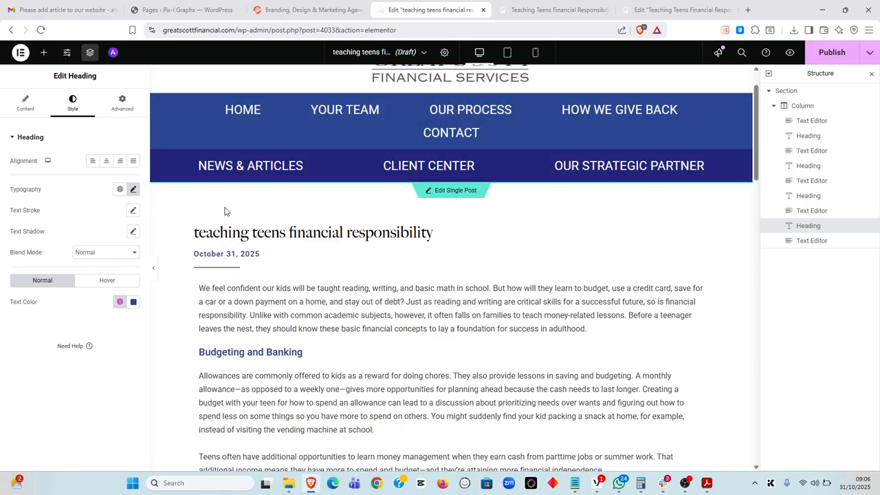
Exit Elementor to the WordPress dashboard and go to Elementor's Theme Builder
click(21, 53)
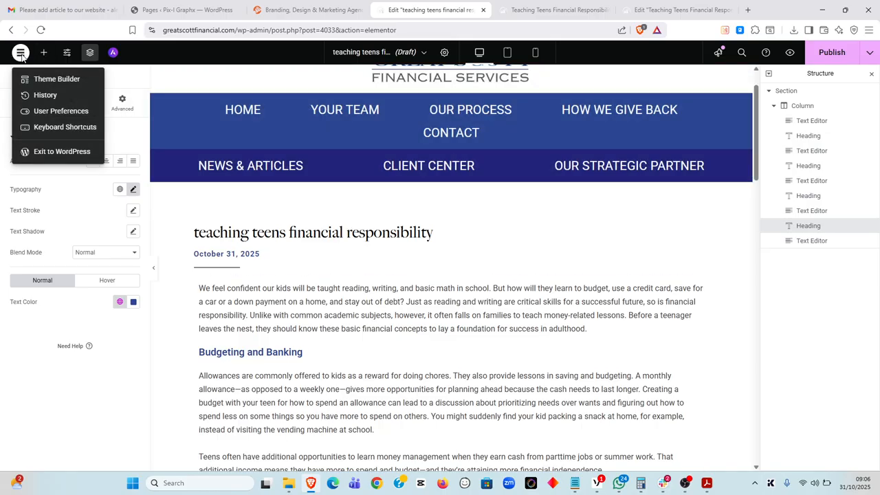
click(21, 53)
click(21, 53)
click(21, 53)
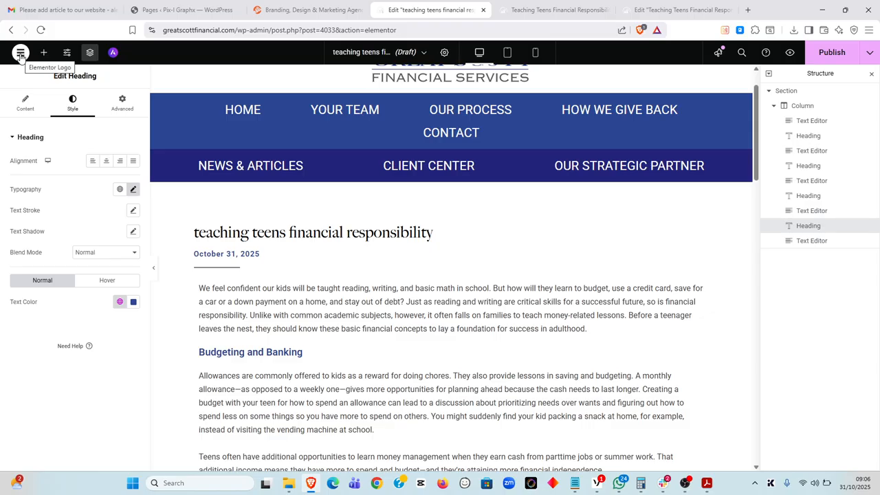
click(20, 54)
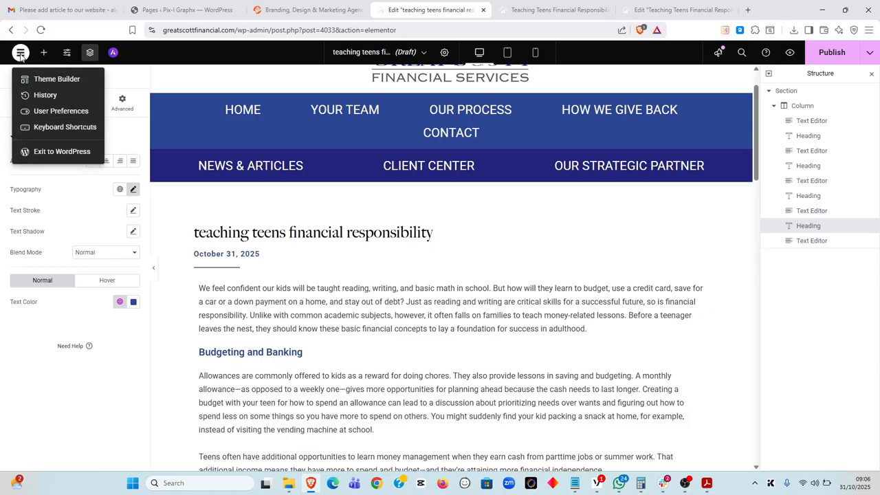
click(48, 153)
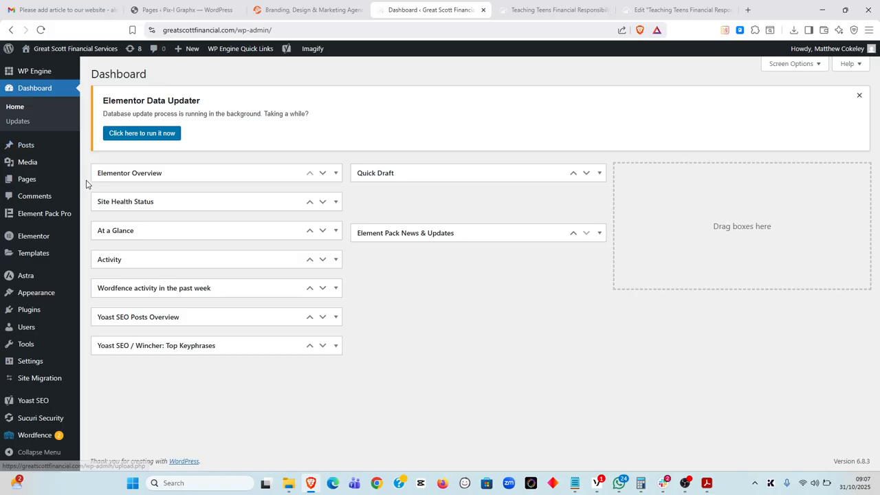
mouse_move(49, 261)
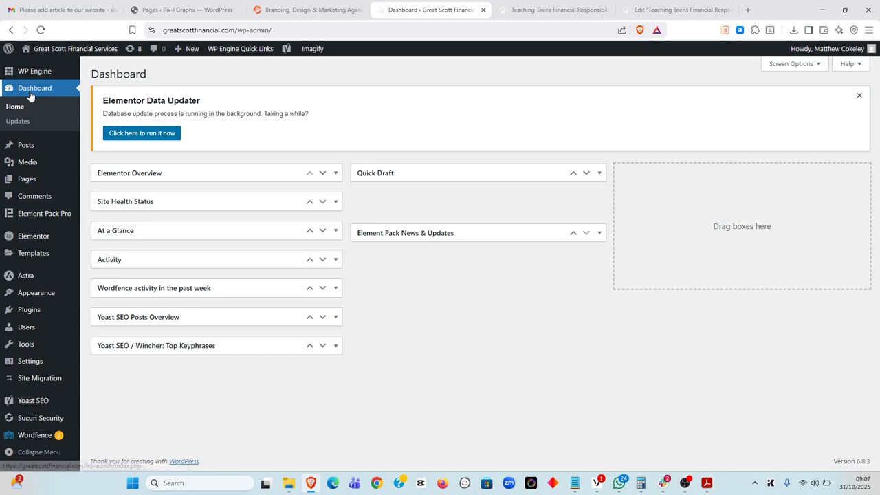
mouse_move(27, 149)
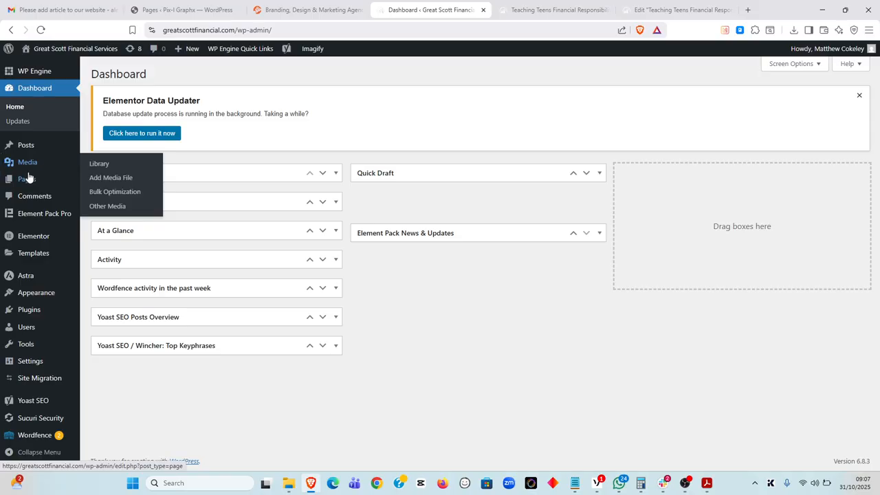
mouse_move(36, 214)
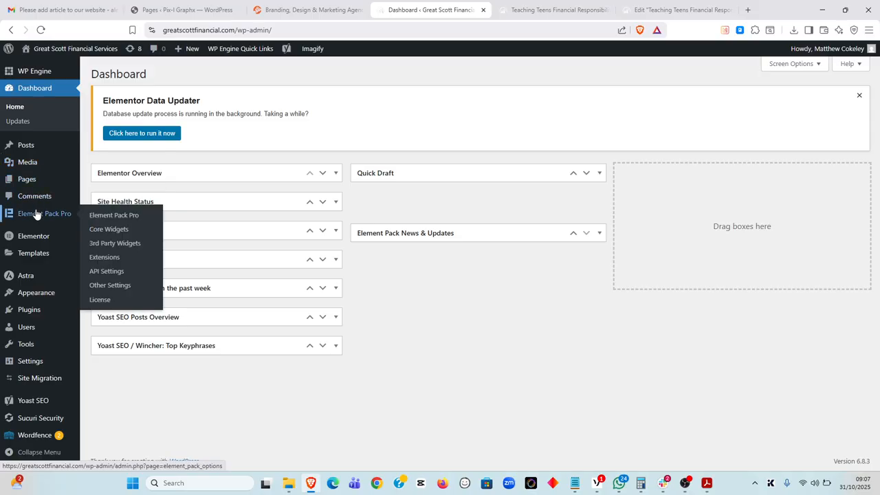
mouse_move(34, 238)
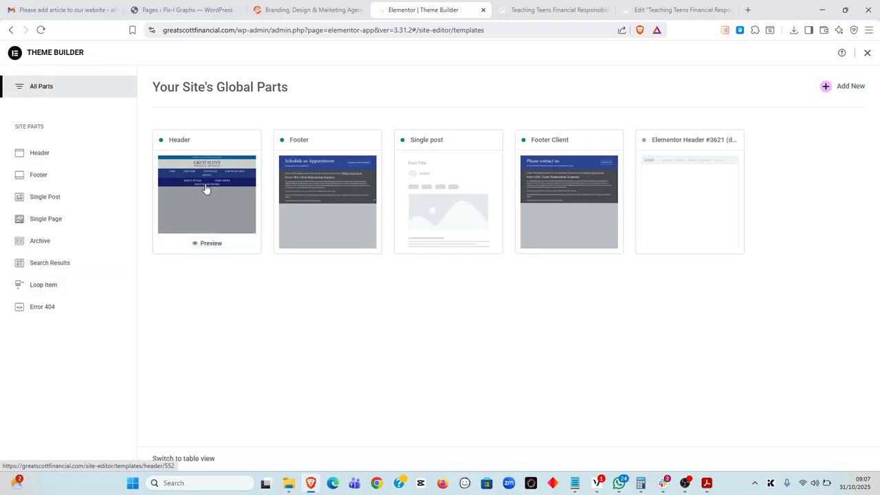
Open the active Header template, with its government shutdown banner, for editing in Elementor
click(546, 10)
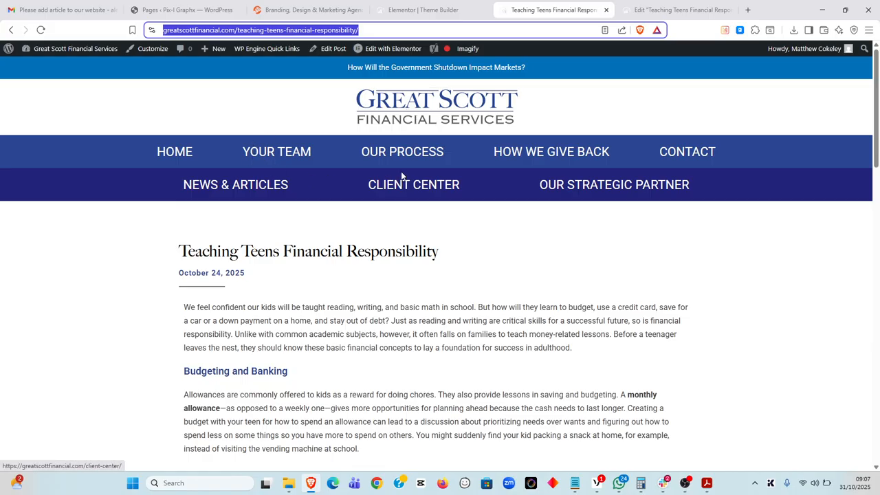
click(433, 6)
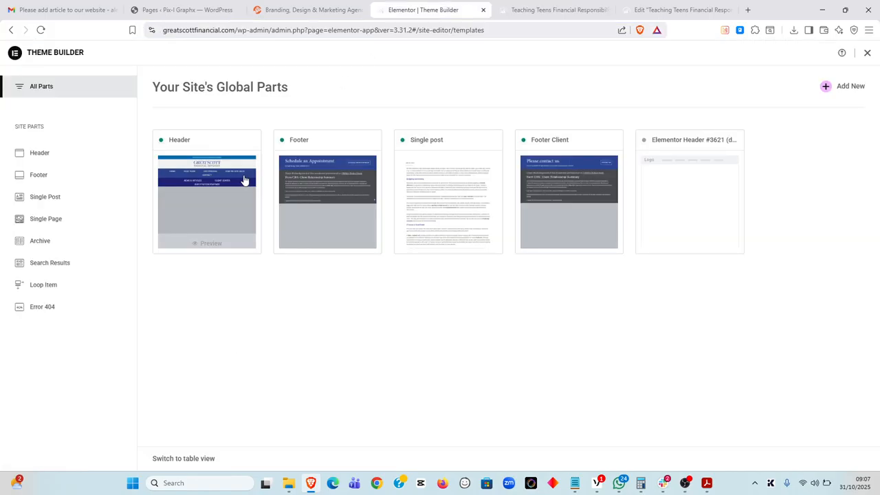
click(195, 172)
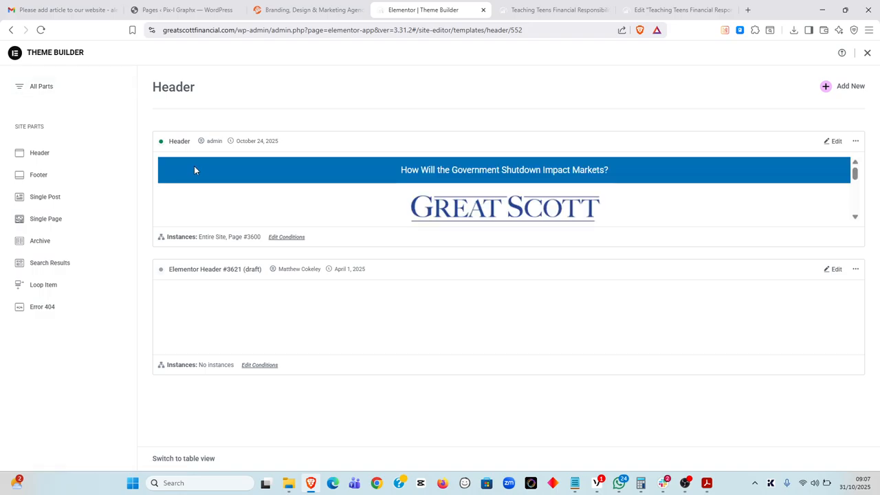
drag(169, 142, 193, 144)
drag(170, 270, 218, 271)
click(144, 254)
click(837, 142)
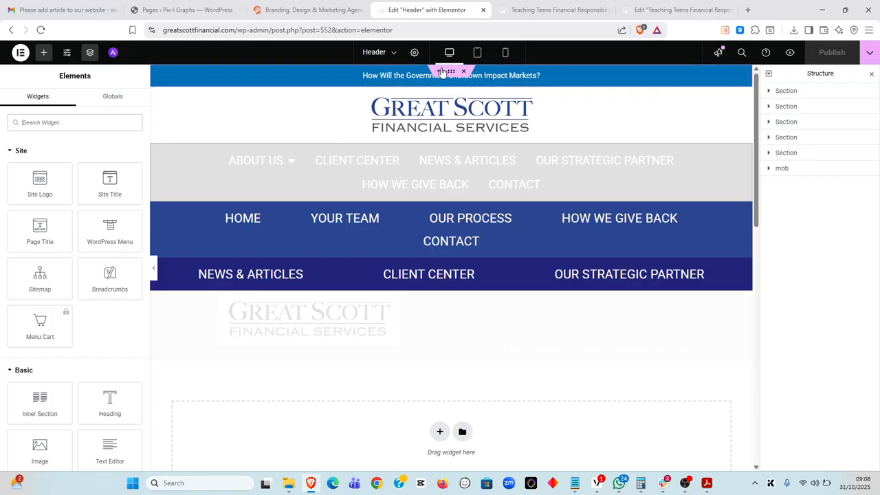
Replace the top bar headline with 'teaching teens financial responsibility' and select the bar's Section
click(580, 9)
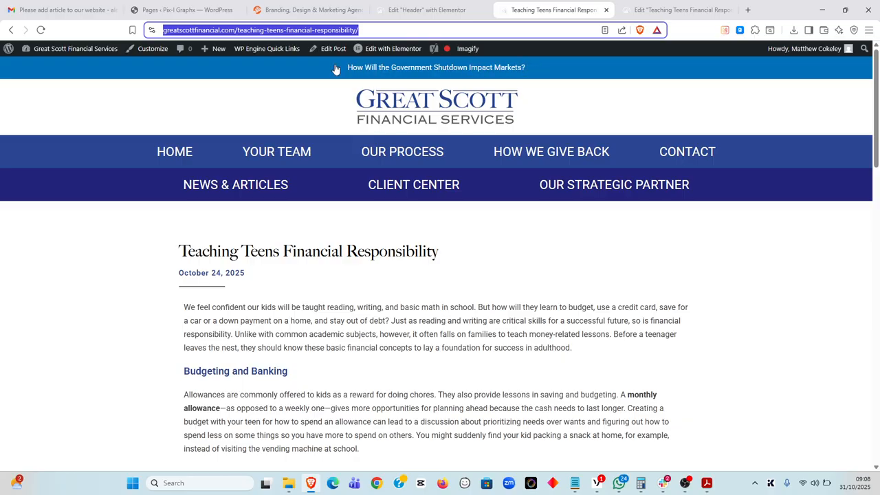
click(448, 7)
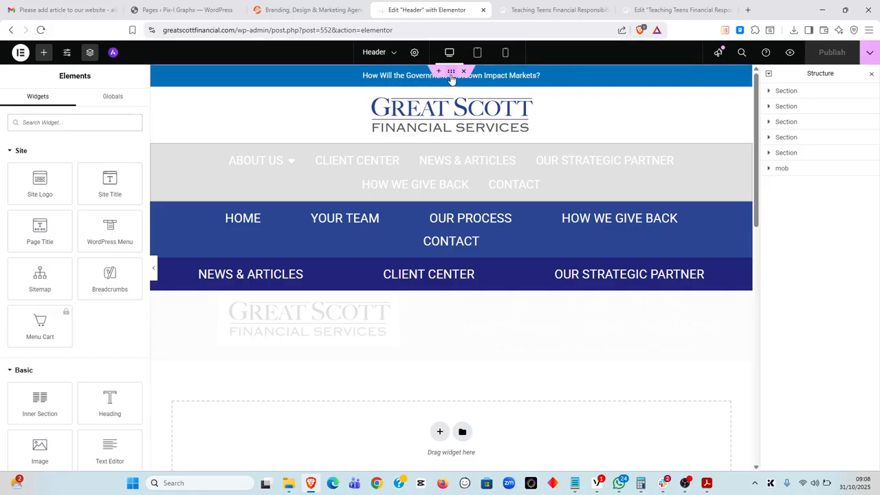
click(523, 76)
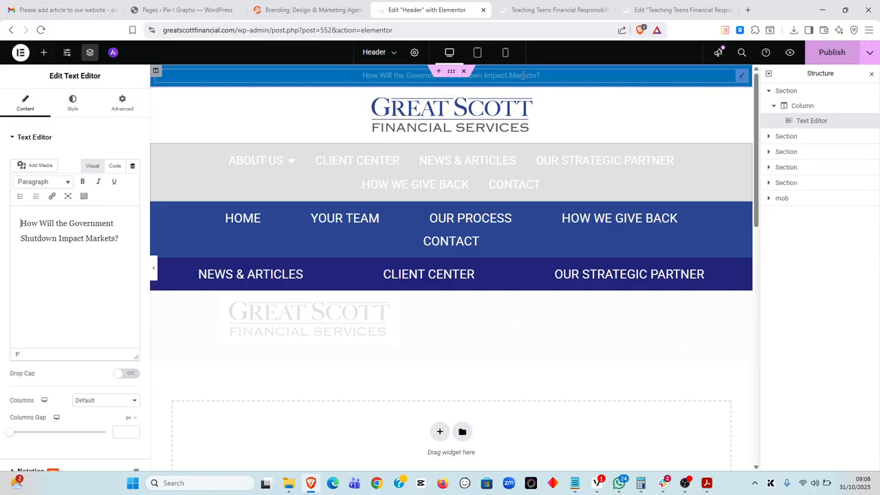
drag(123, 238, 3, 210)
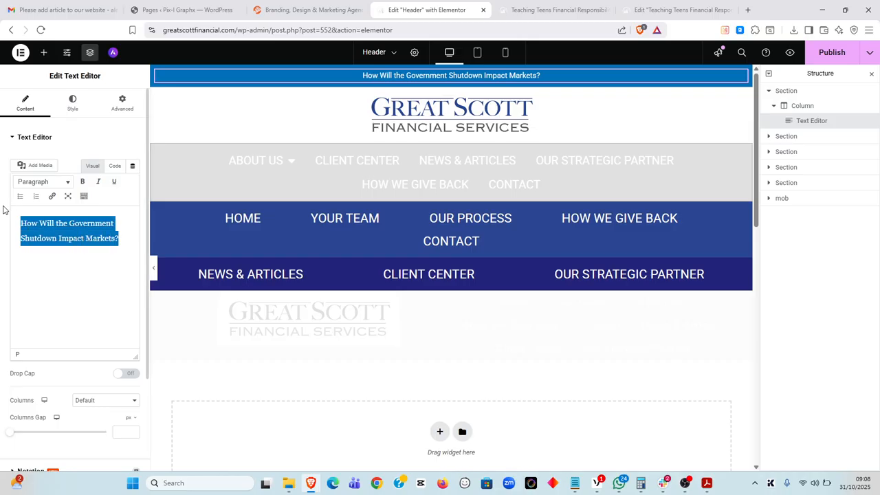
text(teaching teens t)
key(BackSpace)
text(financial)
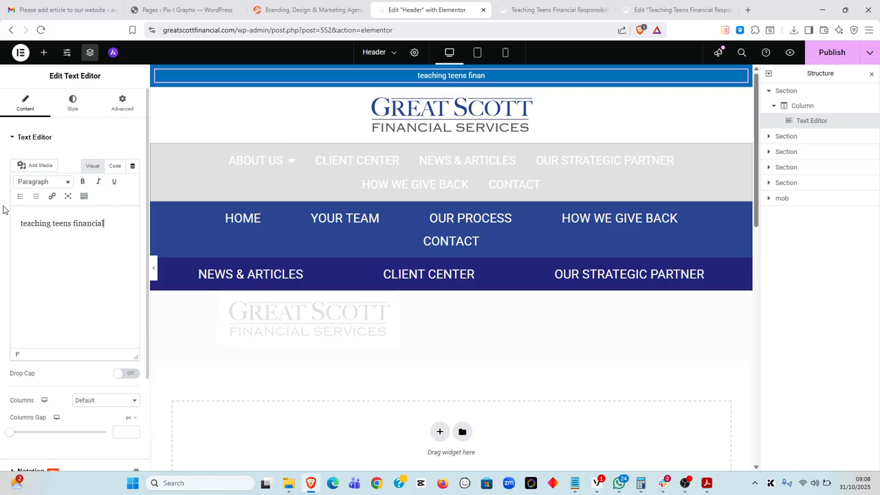
text( responsibil)
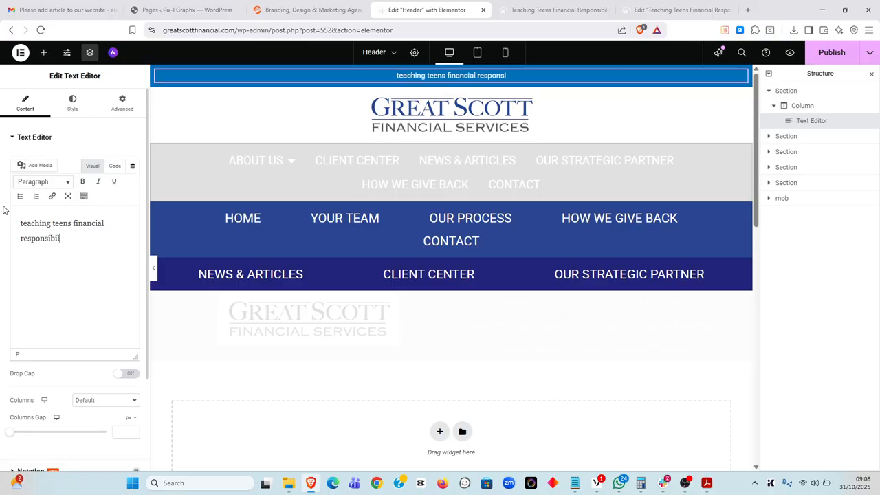
text(ity)
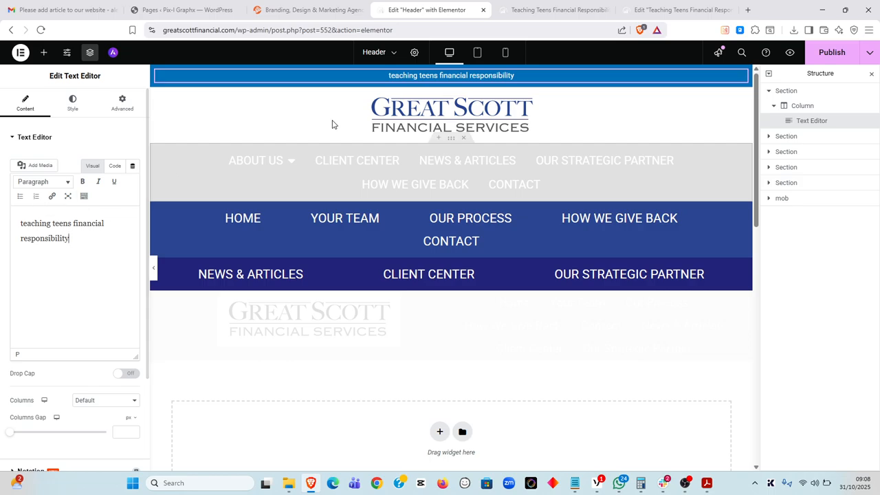
mouse_move(453, 70)
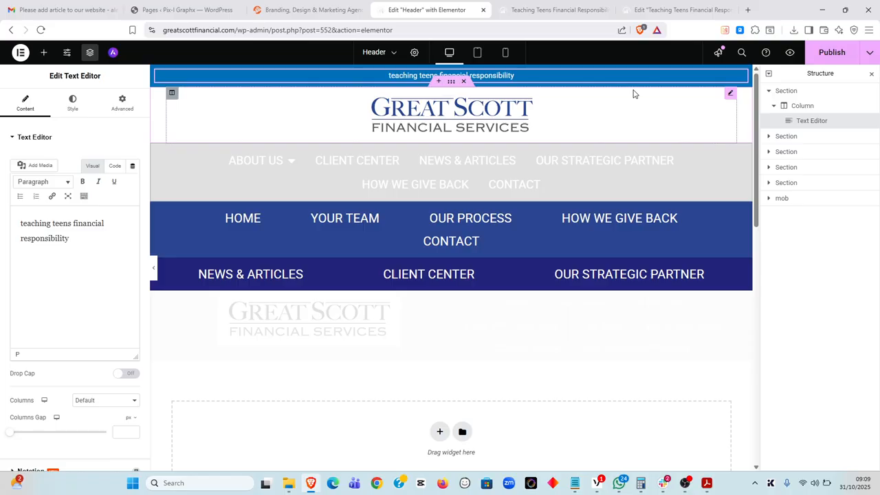
click(815, 95)
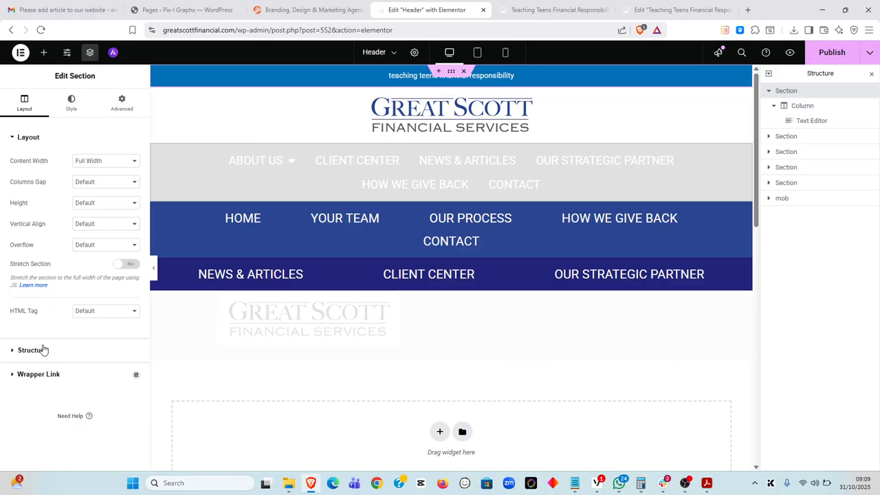
Set the section's Wrapper Link to the pasted teaching-teens-financial-responsibility article URL
click(12, 377)
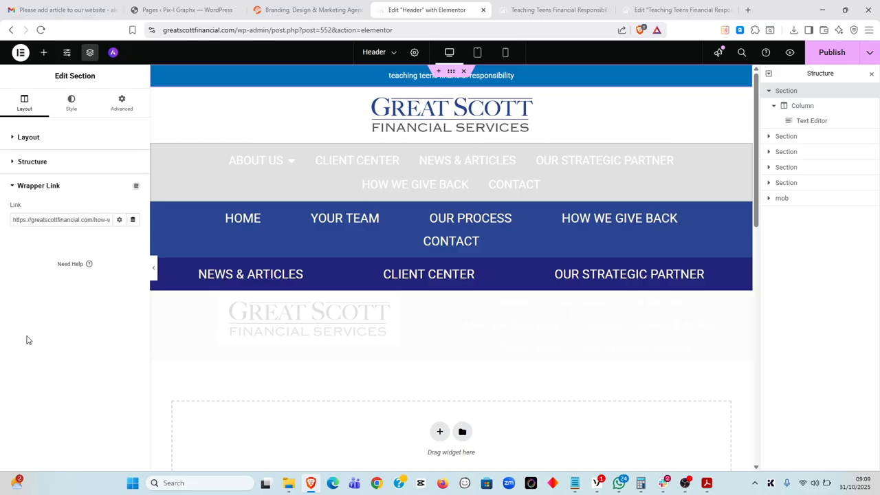
drag(47, 220, 113, 219)
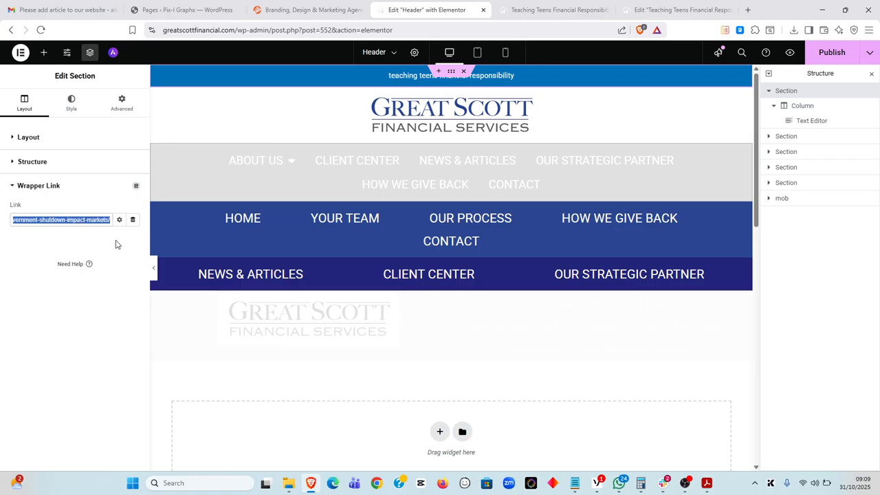
text(https://gre)
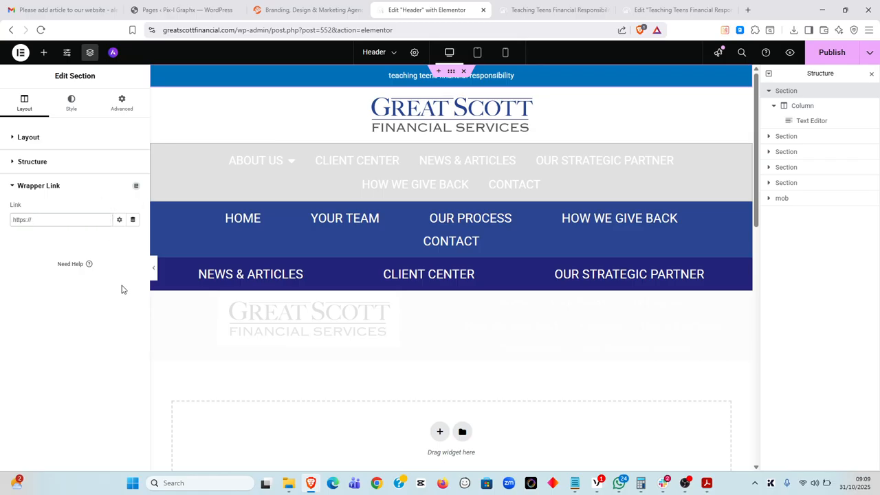
key(BackSpace)
key(ctrl+v)
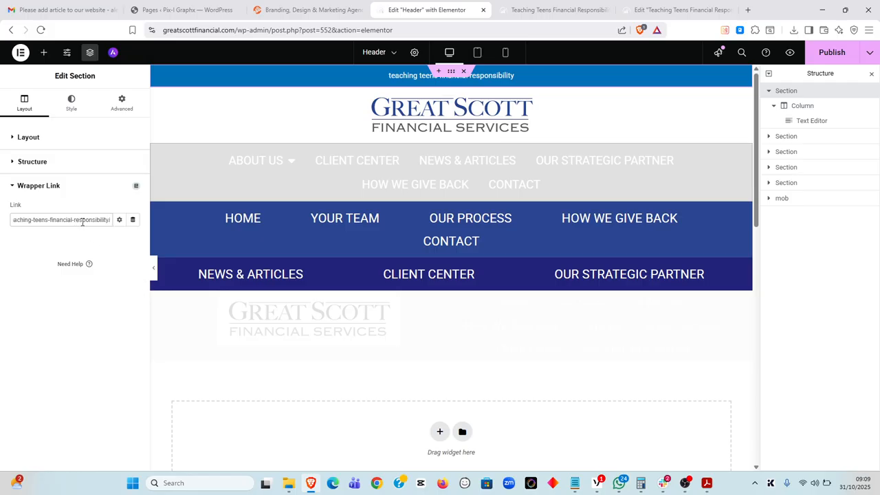
key(Left)
key(Left)
key(Left)
key(Left)
key(Left)
key(Left)
key(Left)
key(Left)
key(Left)
key(Left)
key(Left)
key(Left)
key(Left)
key(Left)
key(Left)
key(Left)
key(Left)
key(Left)
key(Left)
key(Left)
key(BackSpace)
key(BackSpace)
key(BackSpace)
key(BackSpace)
key(BackSpace)
key(BackSpace)
key(BackSpace)
key(BackSpace)
key(BackSpace)
key(BackSpace)
key(BackSpace)
key(BackSpace)
key(BackSpace)
key(BackSpace)
key(BackSpace)
key(BackSpace)
key(BackSpace)
key(BackSpace)
key(BackSpace)
key(BackSpace)
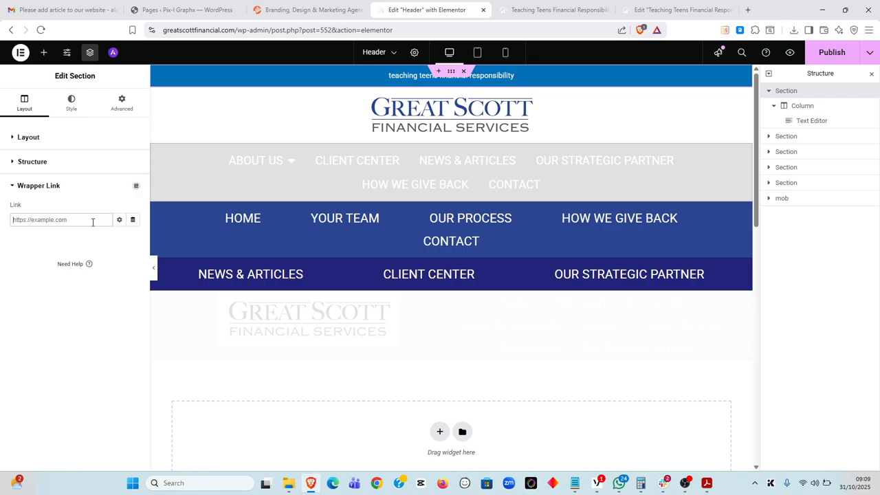
right_click(76, 220)
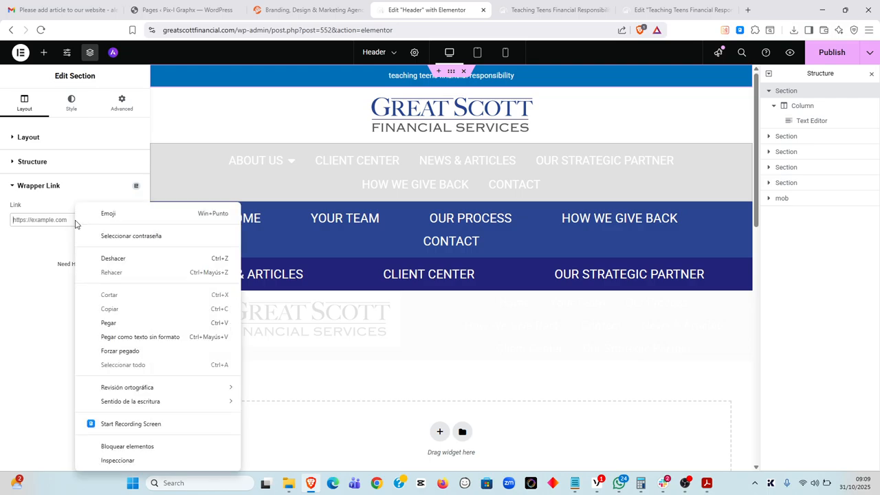
click(108, 322)
triple_click(58, 219)
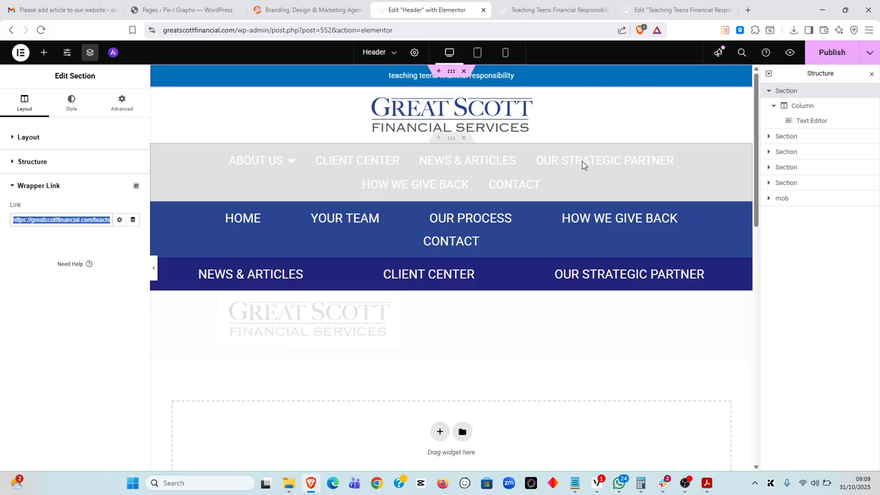
Check the live article's address, return to the header editor, then bring OBS forward
click(553, 9)
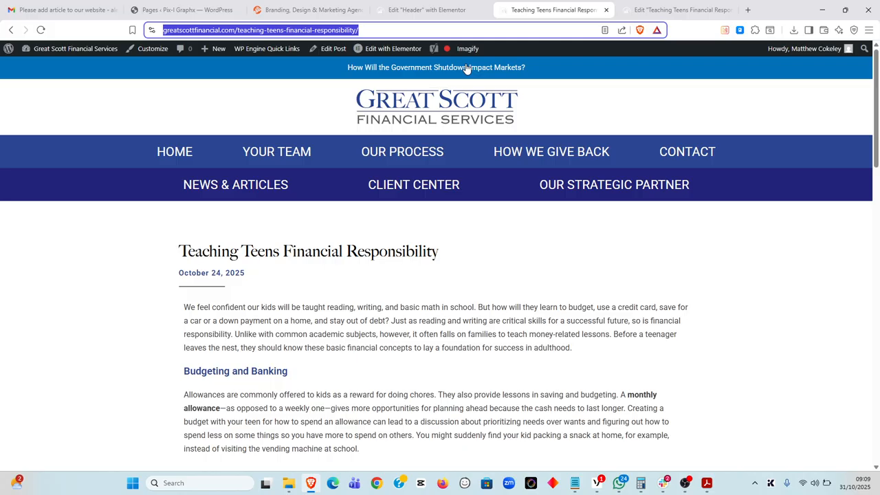
click(454, 10)
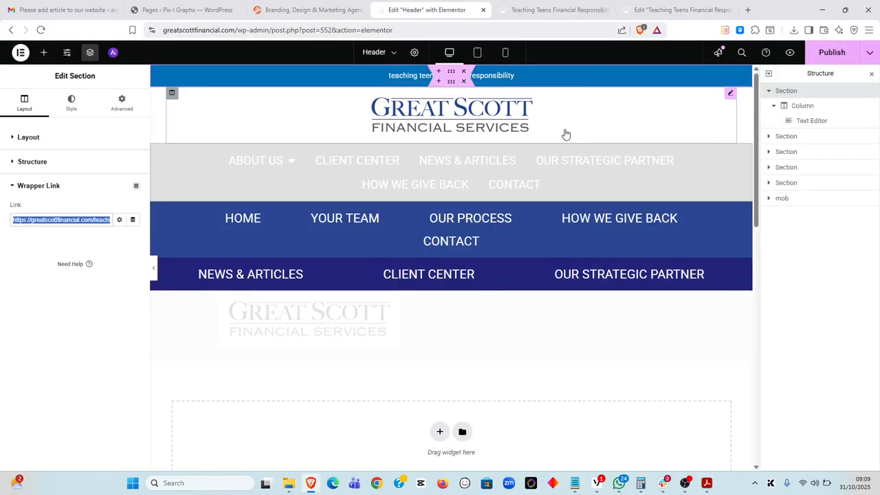
click(685, 483)
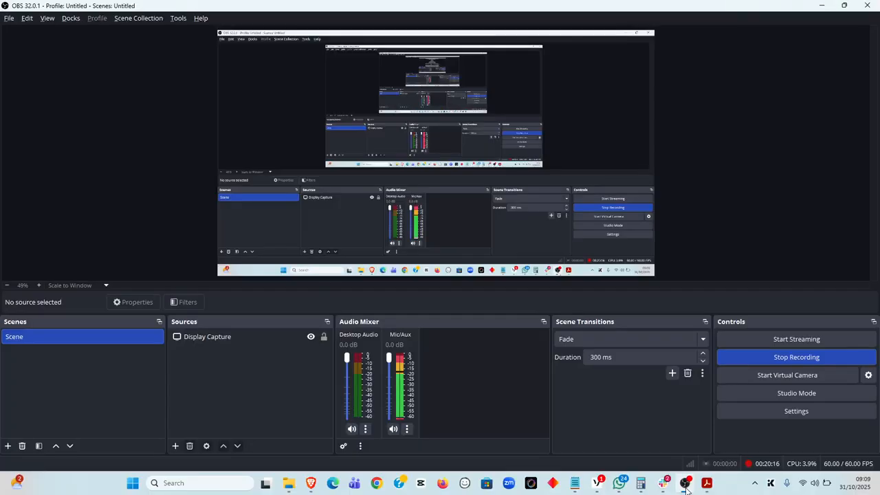
Minimize OBS Studio and switch to the live Teaching Teens Financial Responsibility article tab
click(685, 485)
click(685, 484)
click(685, 485)
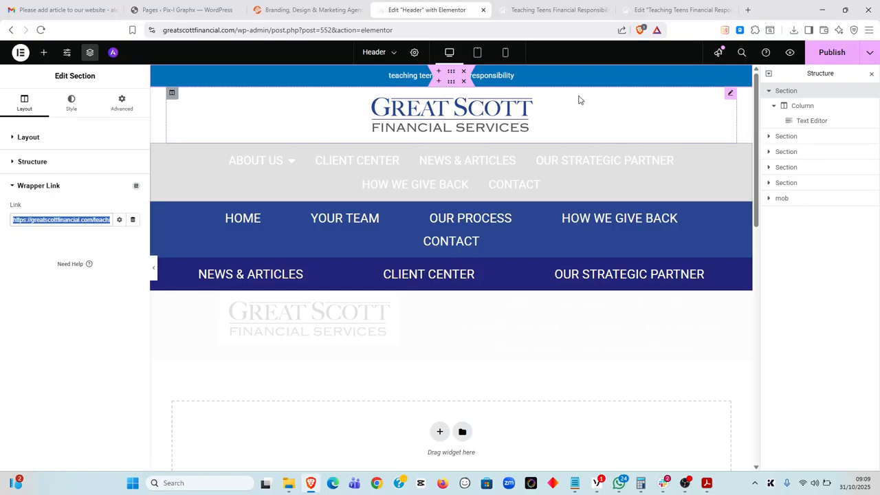
click(566, 8)
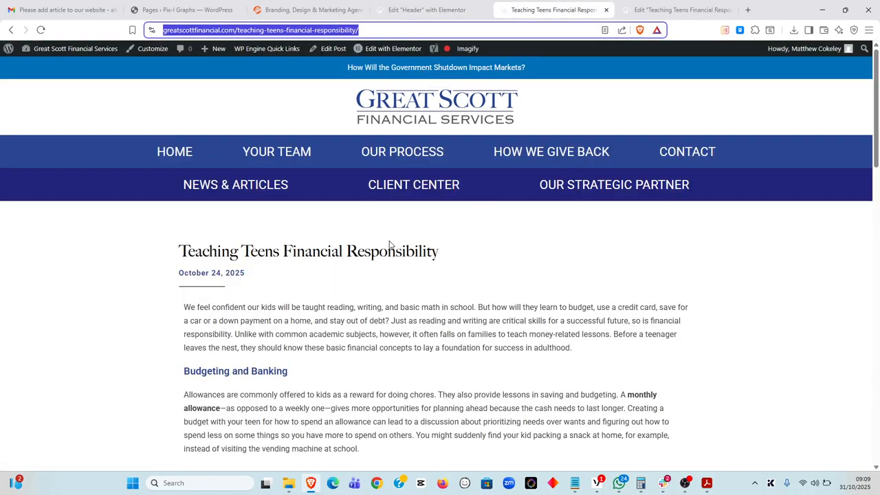